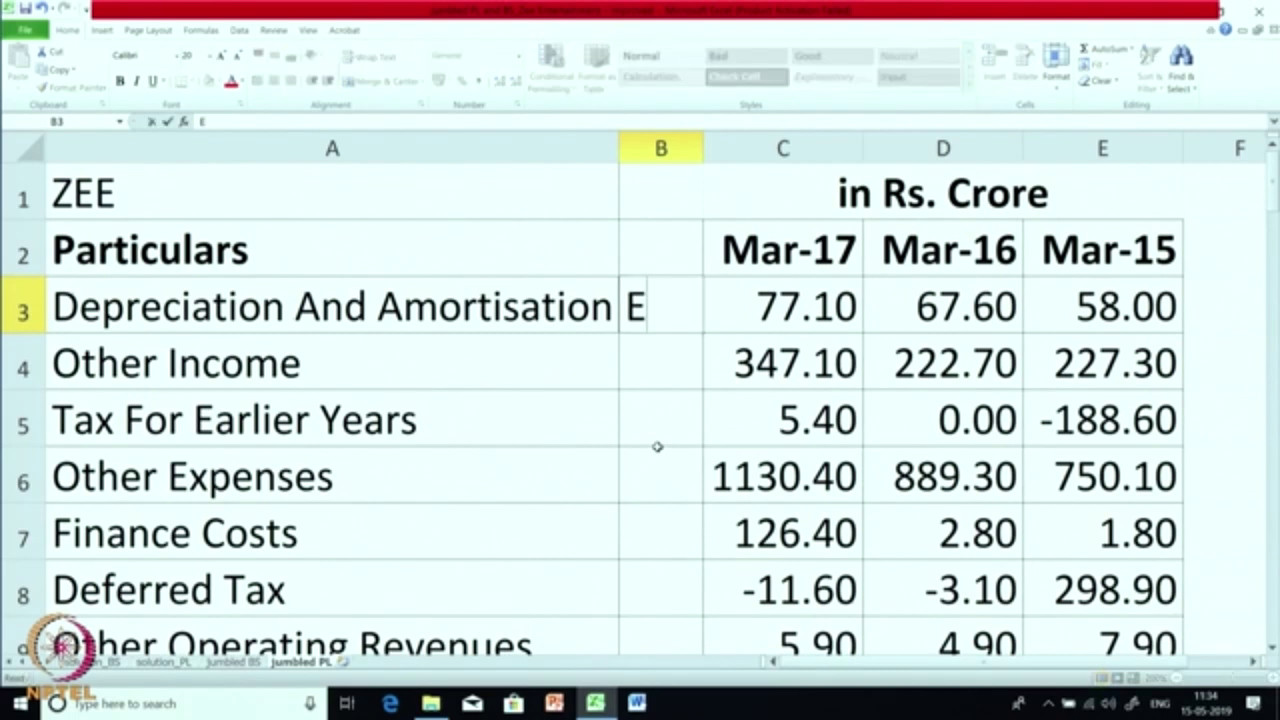
- In column B, classify Depreciation And Amortisation as E, Other Income as I and Tax For Earlier Years as T
{"action": "key", "text": "Return"}
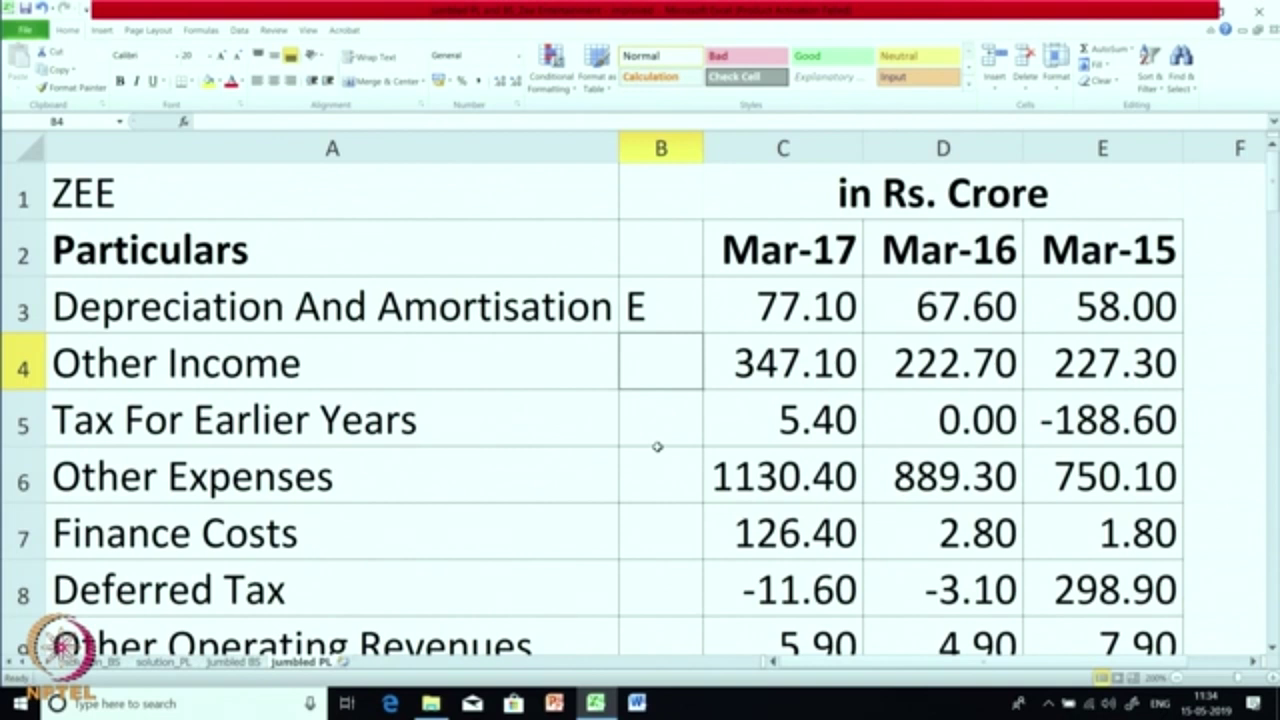
{"action": "type", "text": "I"}
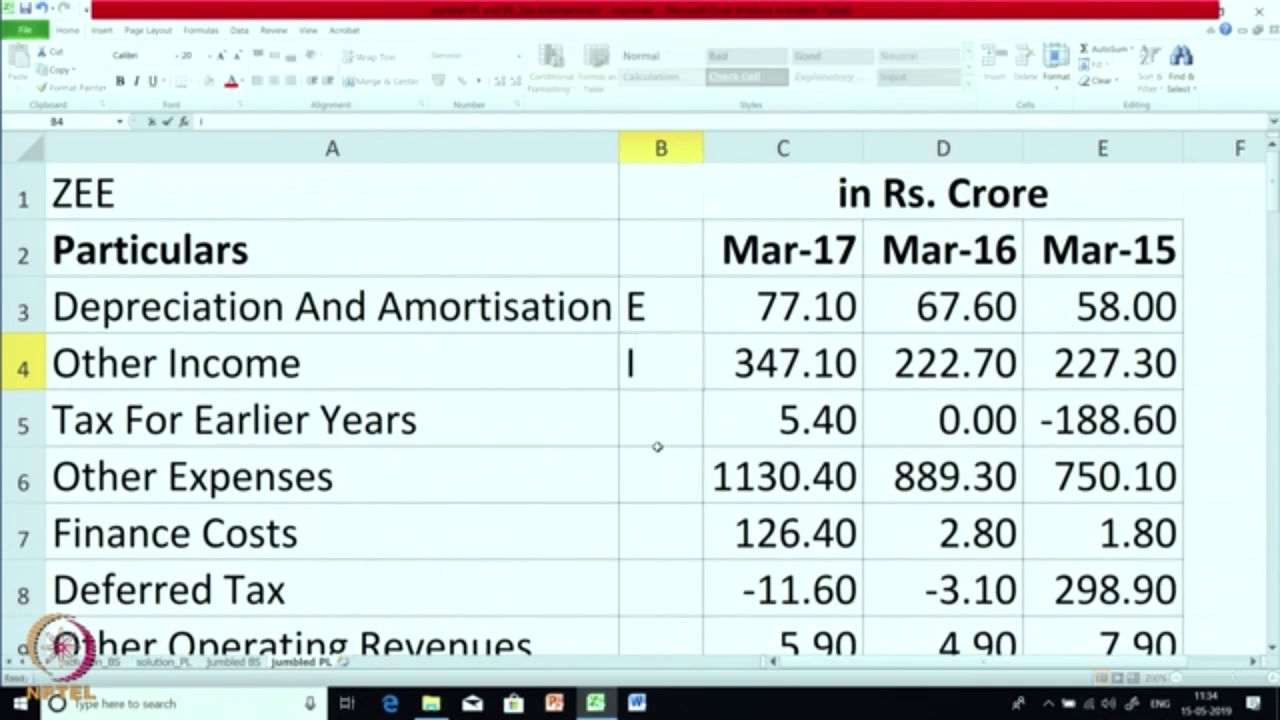
{"action": "key", "text": "Return"}
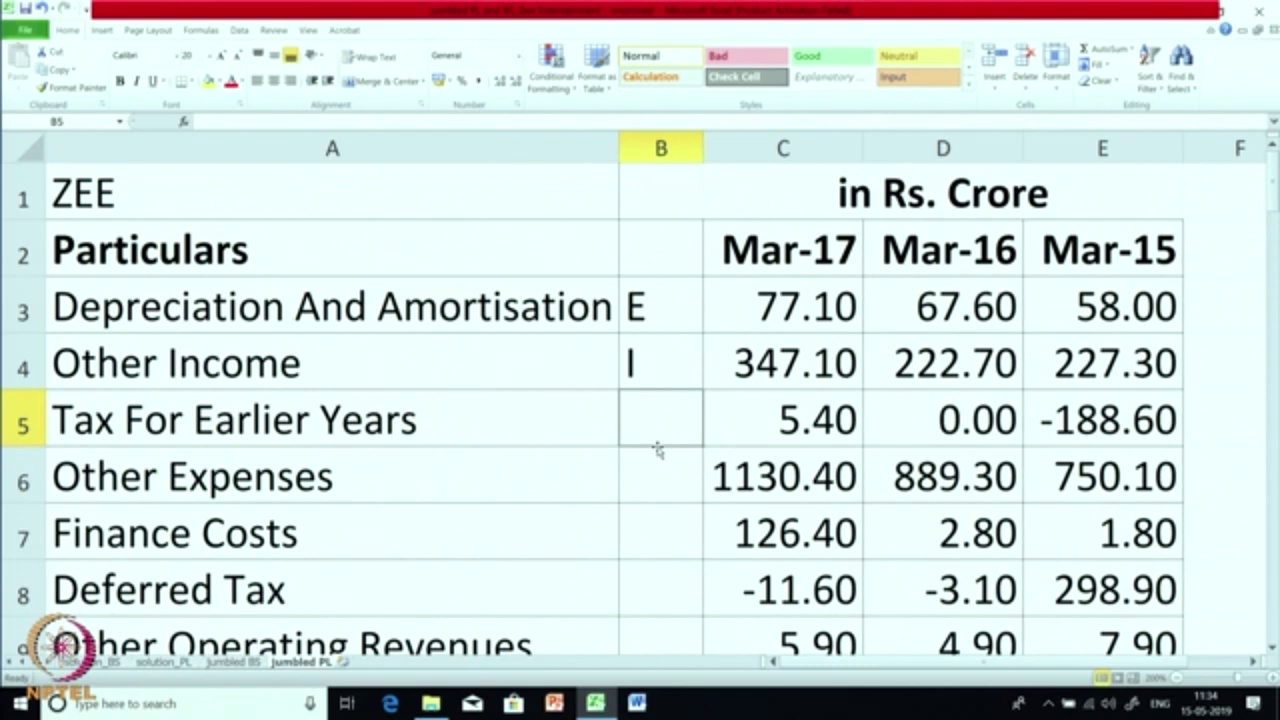
{"action": "type", "text": "T"}
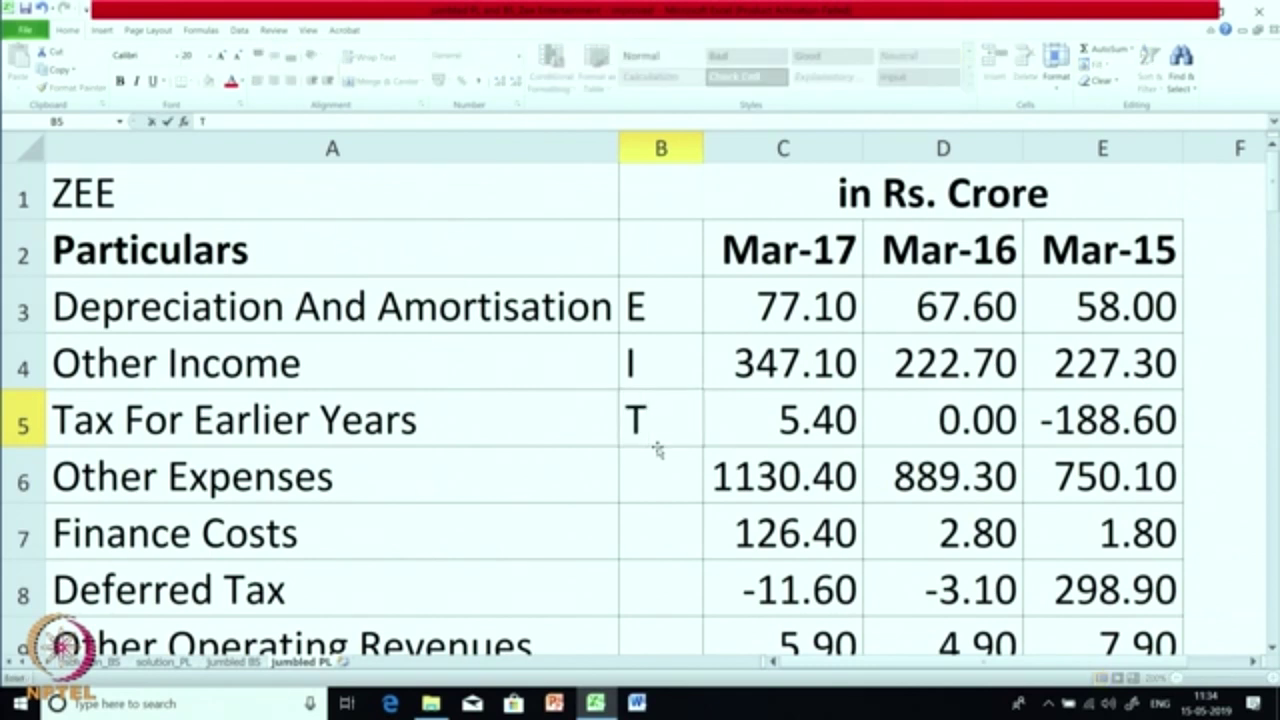
{"action": "key", "text": "Return"}
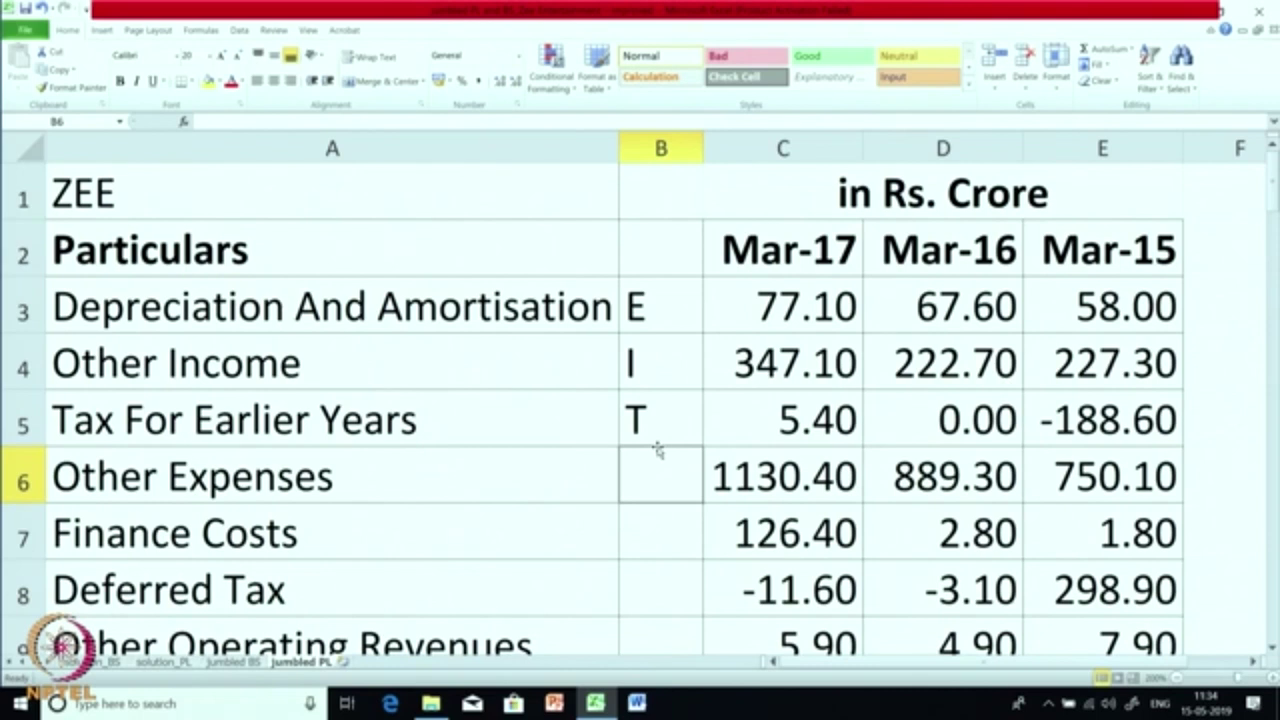
- Examine the Tax For Earlier Years amounts across Mar-17, Mar-16 and Mar-15
{"action": "left_click", "coordinate": [656, 443]}
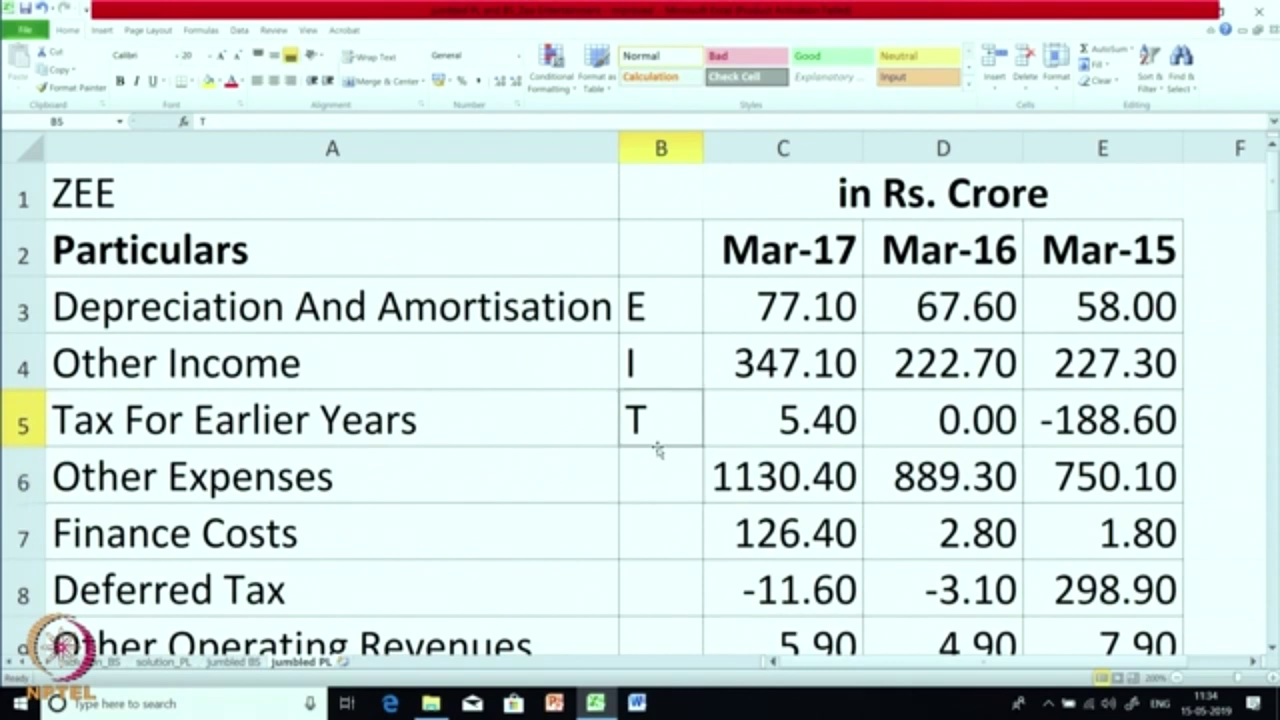
{"action": "key", "text": "Right"}
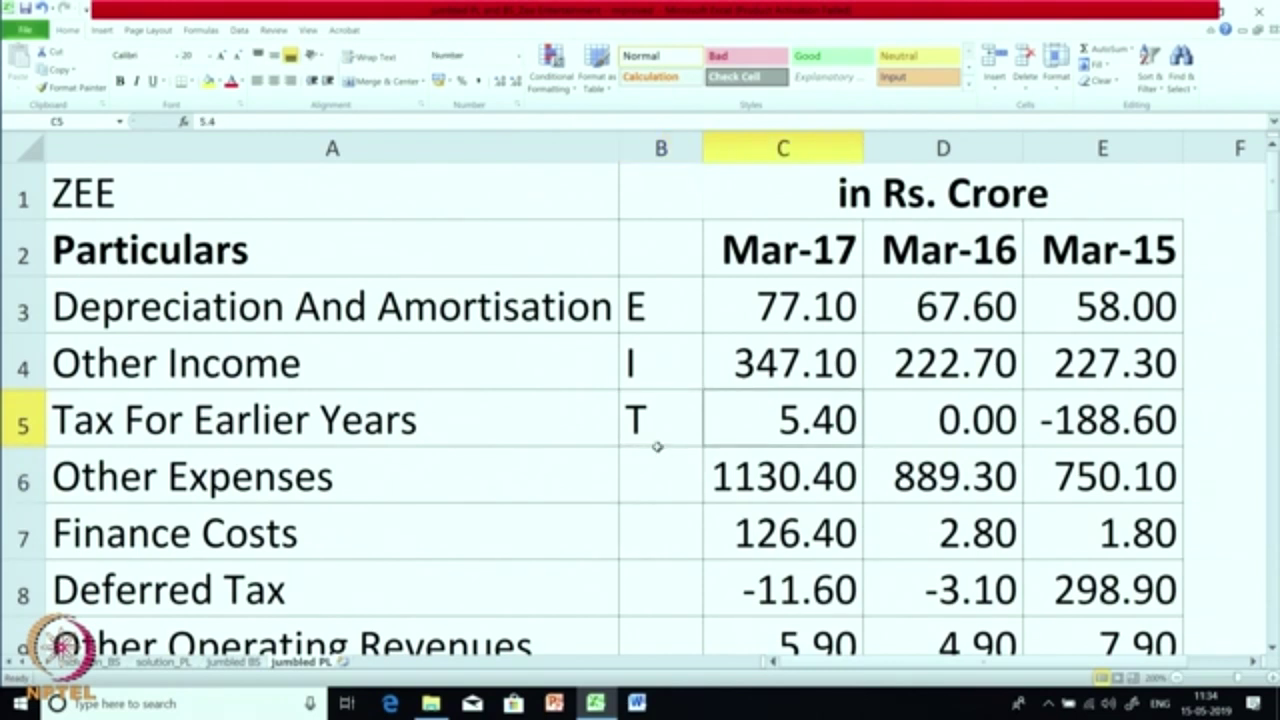
{"action": "key", "text": "Right"}
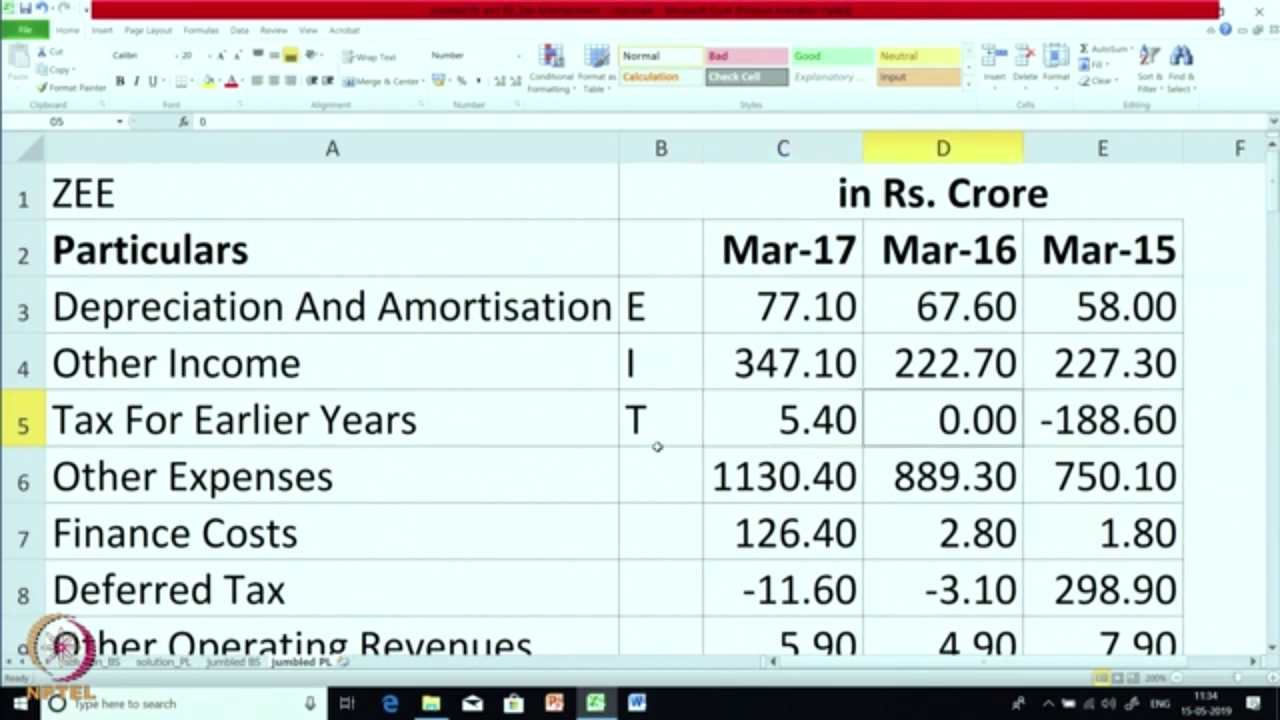
{"action": "key", "text": "Right"}
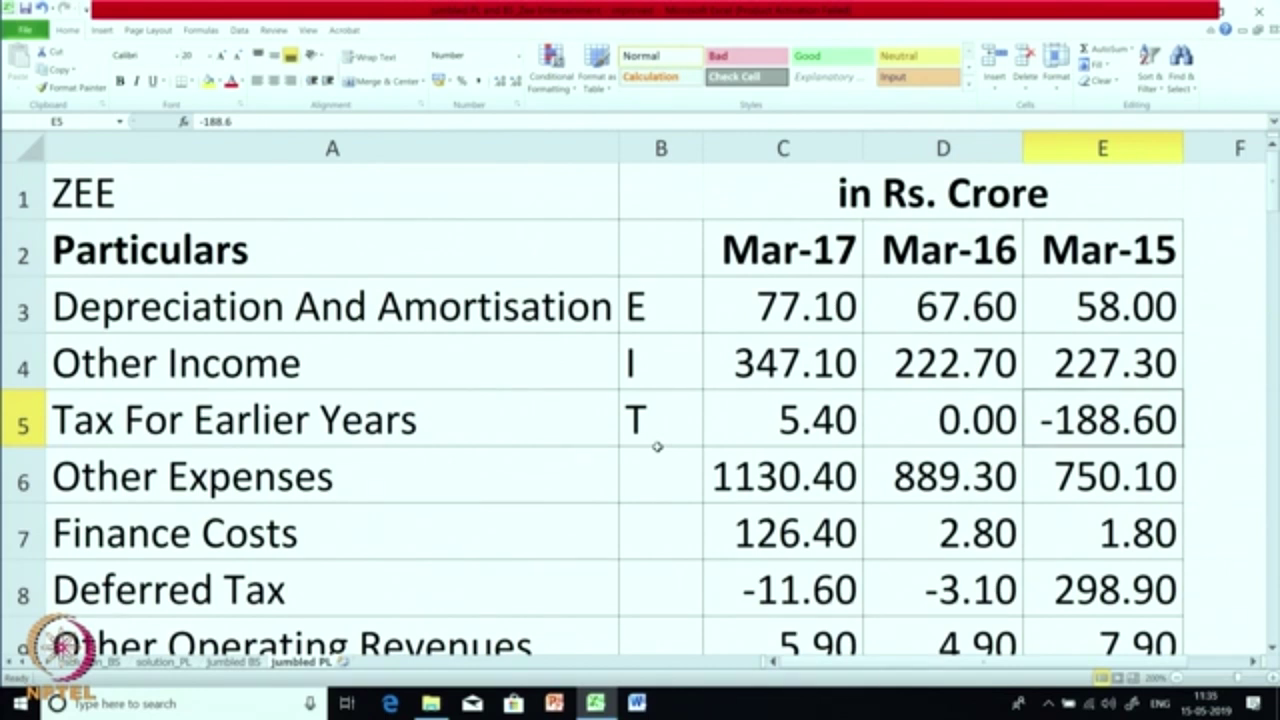
{"action": "key", "text": "Right"}
{"action": "key", "text": "Left"}
{"action": "key", "text": "Left"}
{"action": "key", "text": "Left"}
{"action": "key", "text": "Left"}
{"action": "key", "text": "Left"}
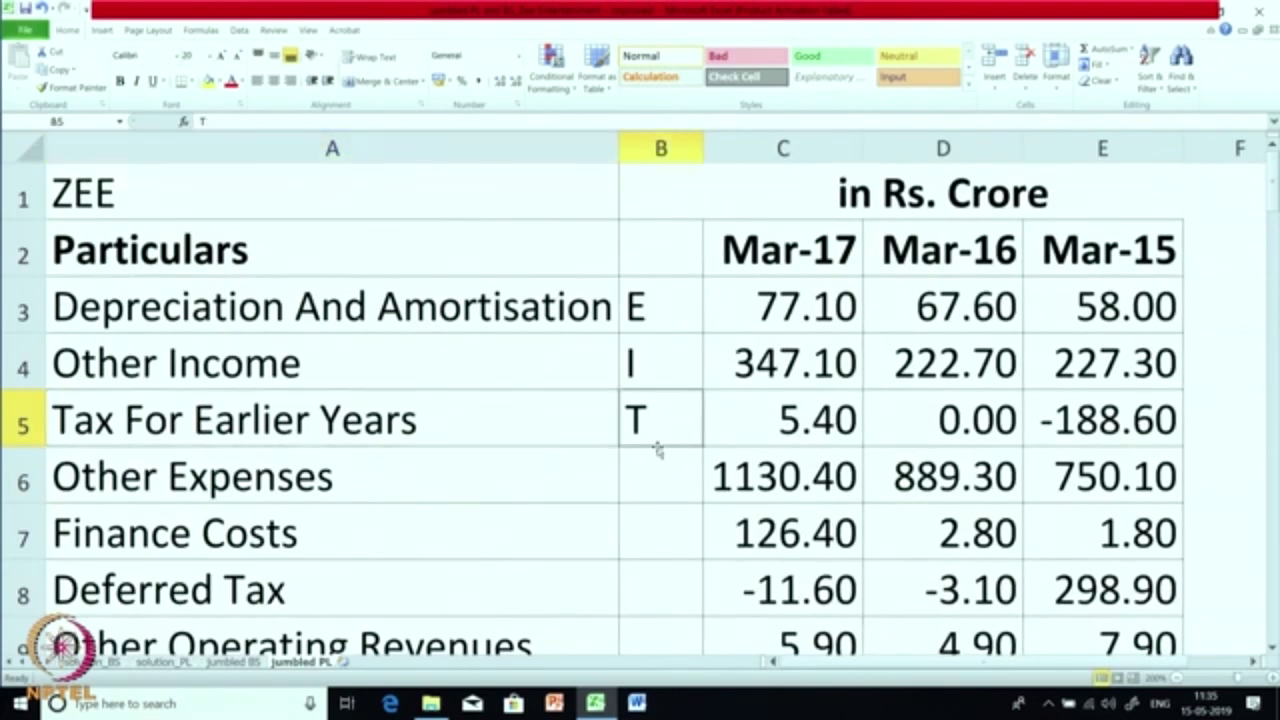
- Classify Other Expenses and Finance Costs as E, Deferred Tax as T and Other Operating Revenues as I in column B
{"action": "key", "text": "Down"}
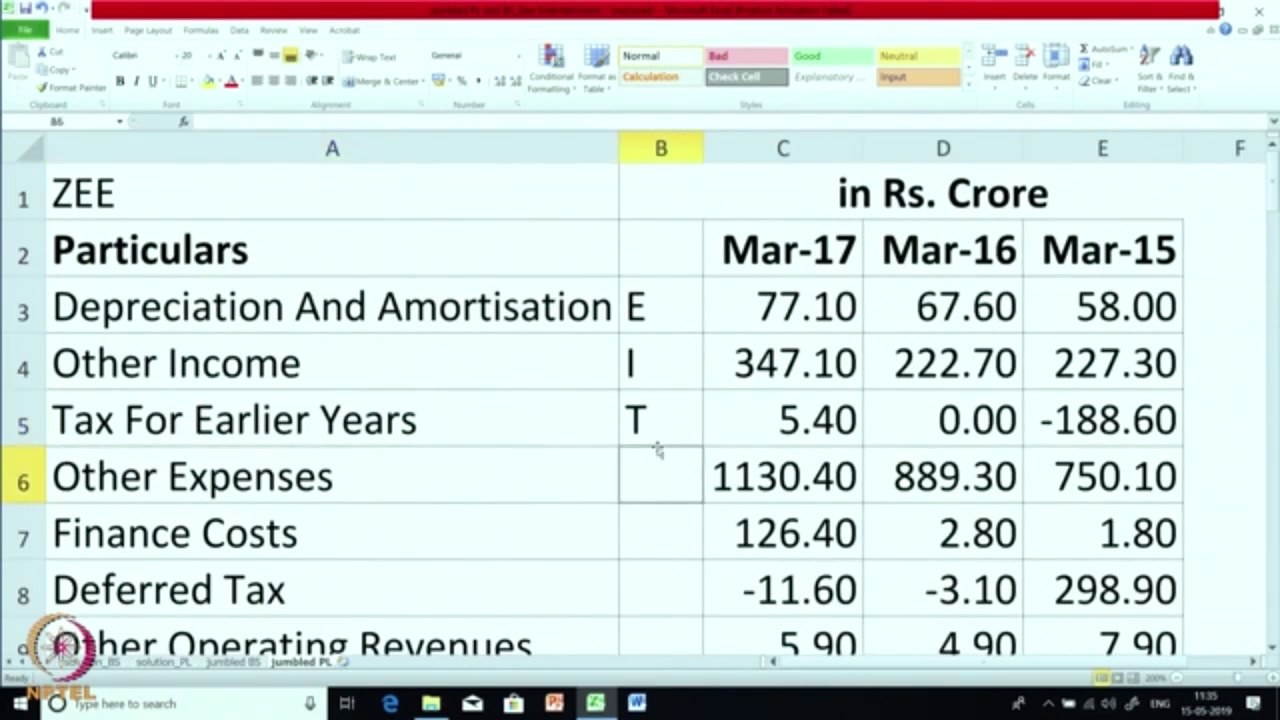
{"action": "type", "text": "E"}
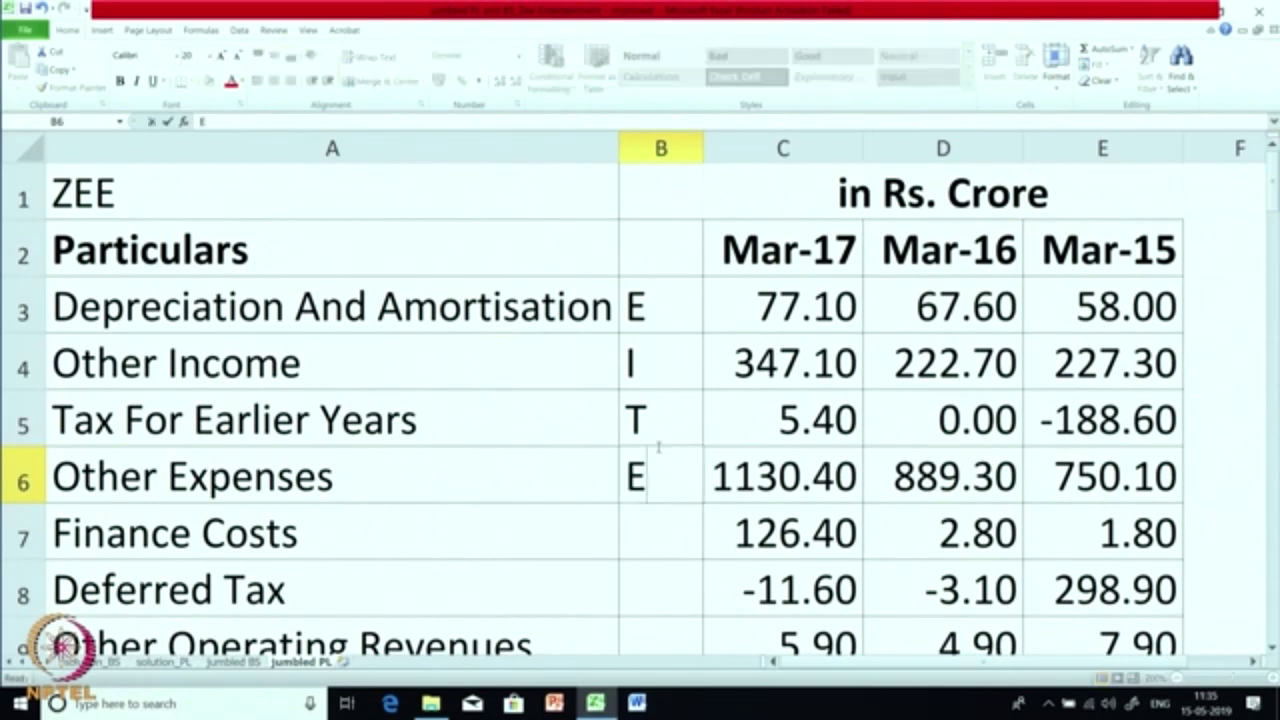
{"action": "key", "text": "Return"}
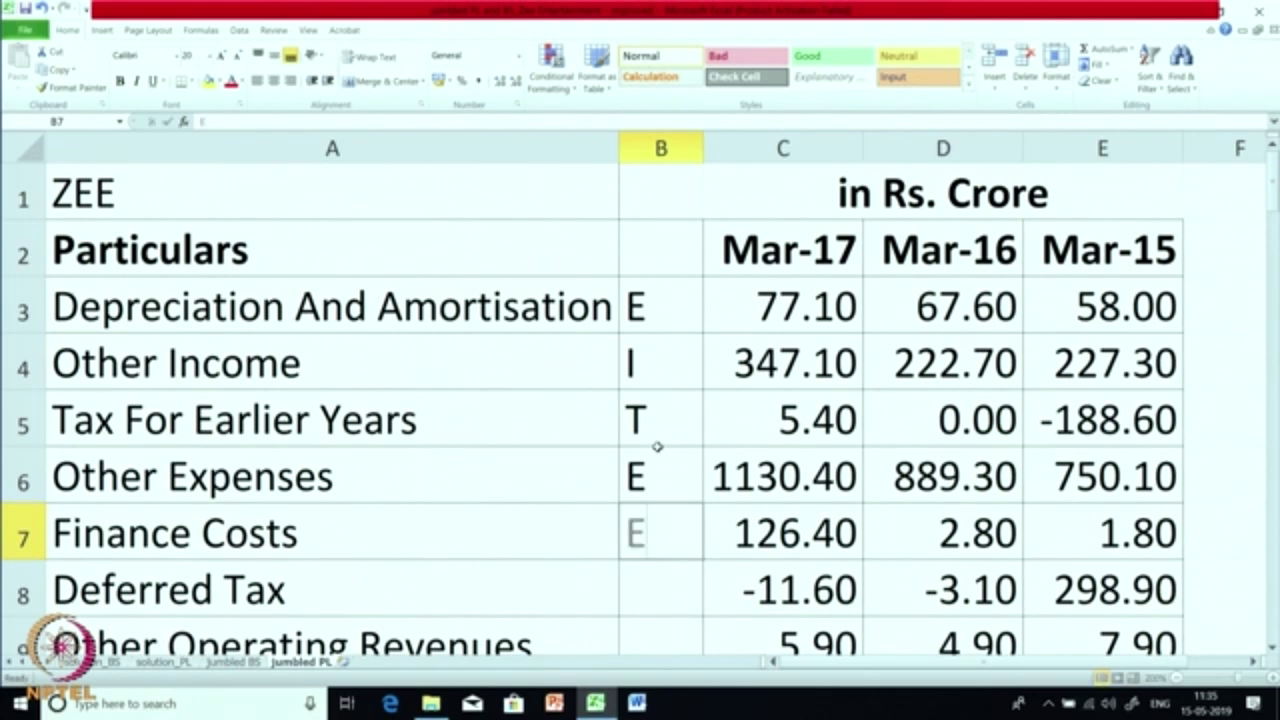
{"action": "type", "text": "E"}
{"action": "key", "text": "Return"}
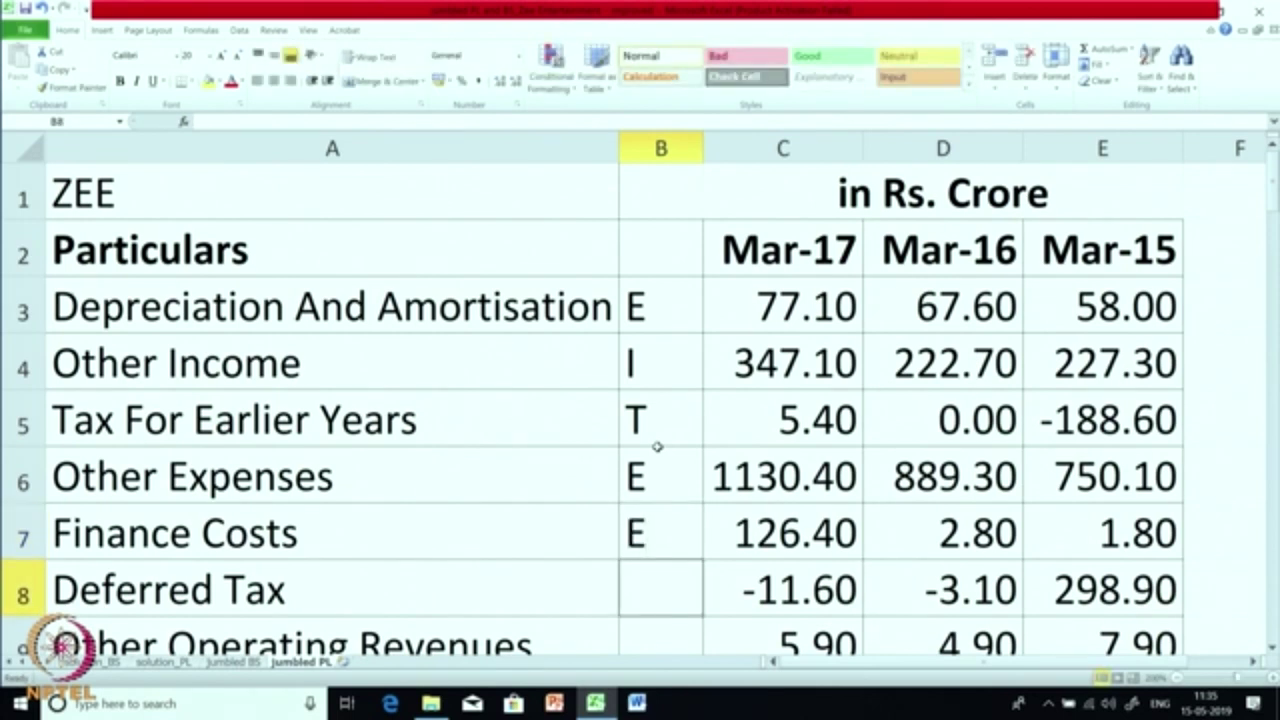
{"action": "type", "text": "T"}
{"action": "key", "text": "Return"}
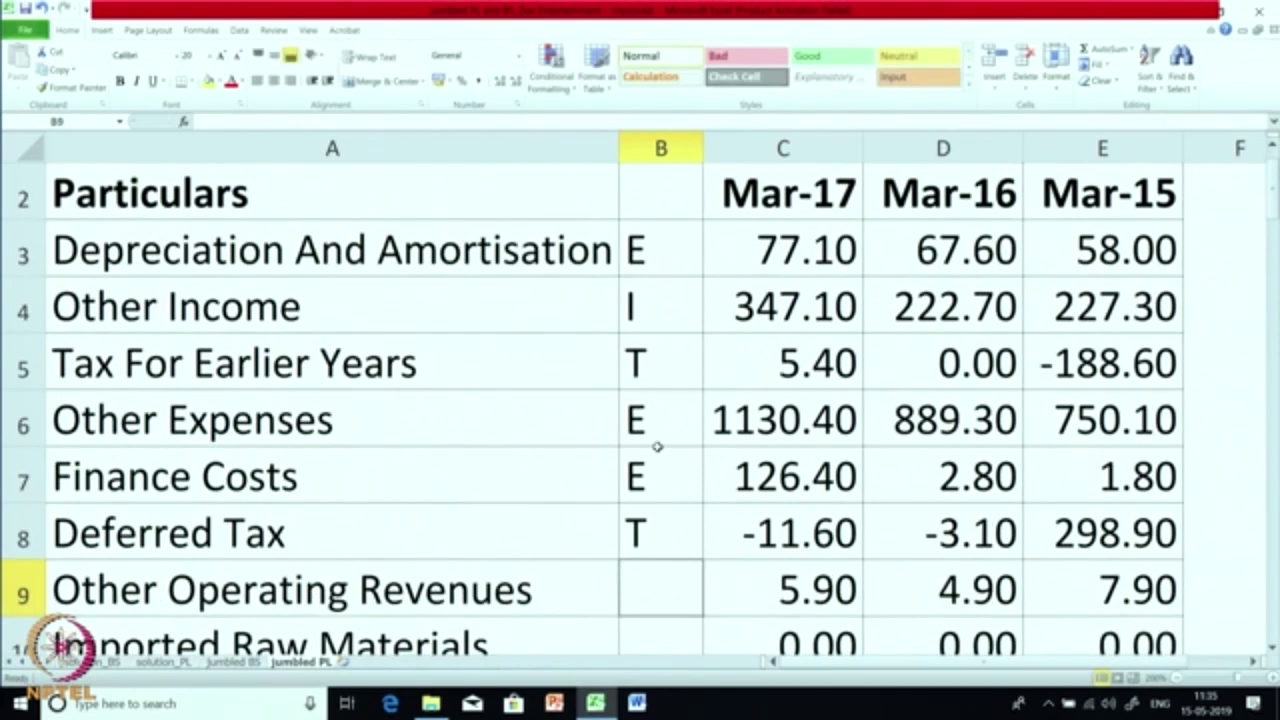
{"action": "key", "text": "Up"}
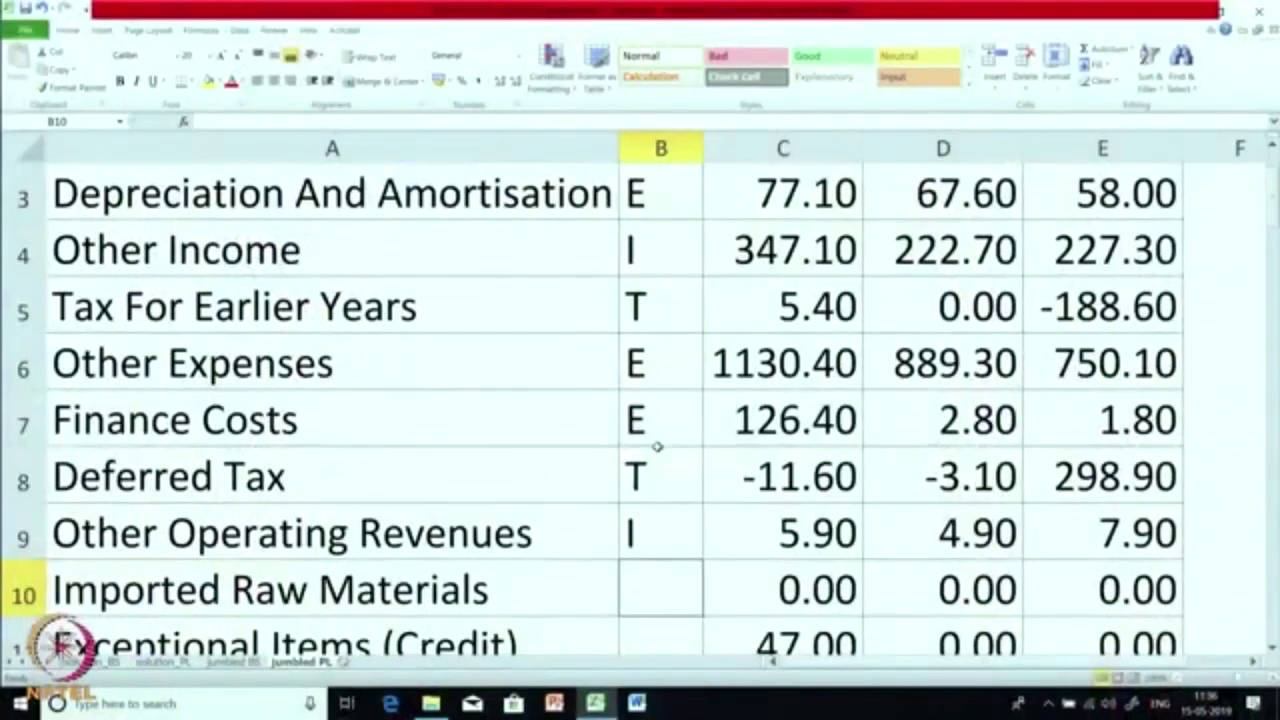
- Check the Imported Raw Materials amounts for the three years and classify the item as NA in column B
{"action": "scroll", "coordinate": [657, 446], "scroll_direction": "down", "scroll_amount": 1}
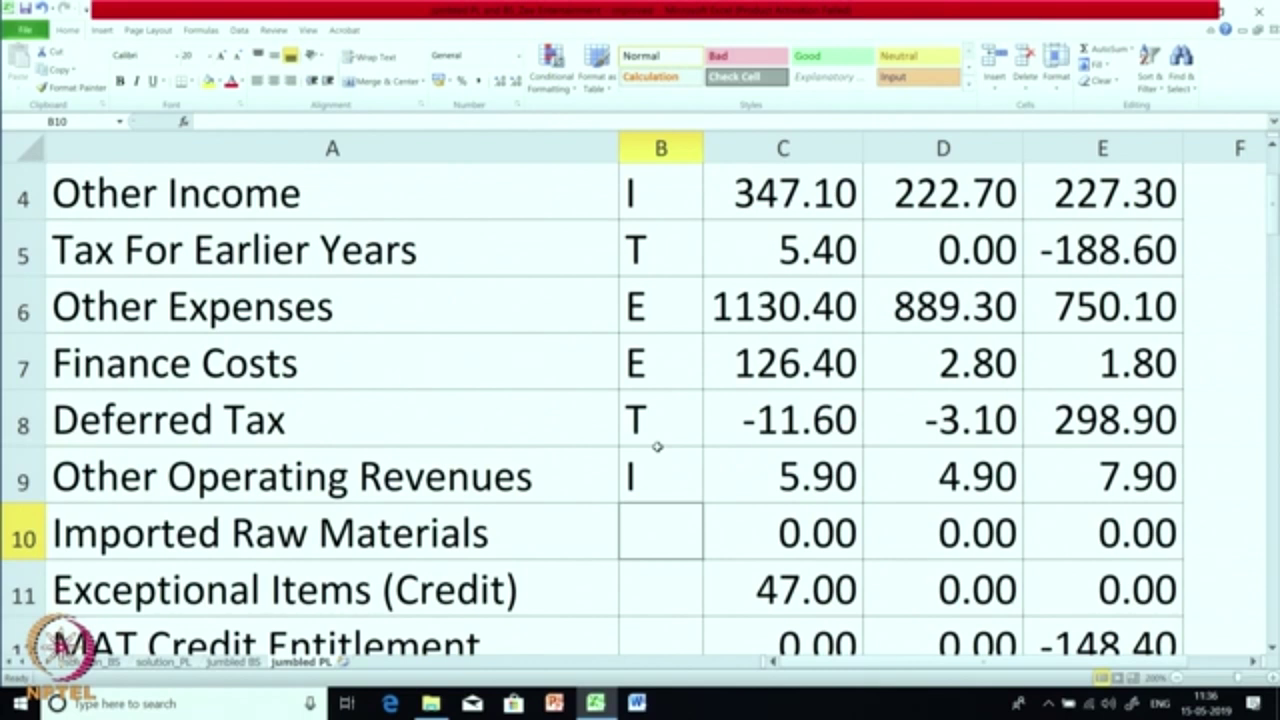
{"action": "key", "text": "Down"}
{"action": "key", "text": "Up"}
{"action": "key", "text": "Right"}
{"action": "key", "text": "Right"}
{"action": "key", "text": "Right"}
{"action": "key", "text": "Left"}
{"action": "key", "text": "Left"}
{"action": "key", "text": "Left"}
{"action": "key", "text": "Right"}
{"action": "key", "text": "Right"}
{"action": "key", "text": "Right"}
{"action": "key", "text": "Left"}
{"action": "key", "text": "Left"}
{"action": "key", "text": "Left"}
{"action": "type", "text": "NA"}
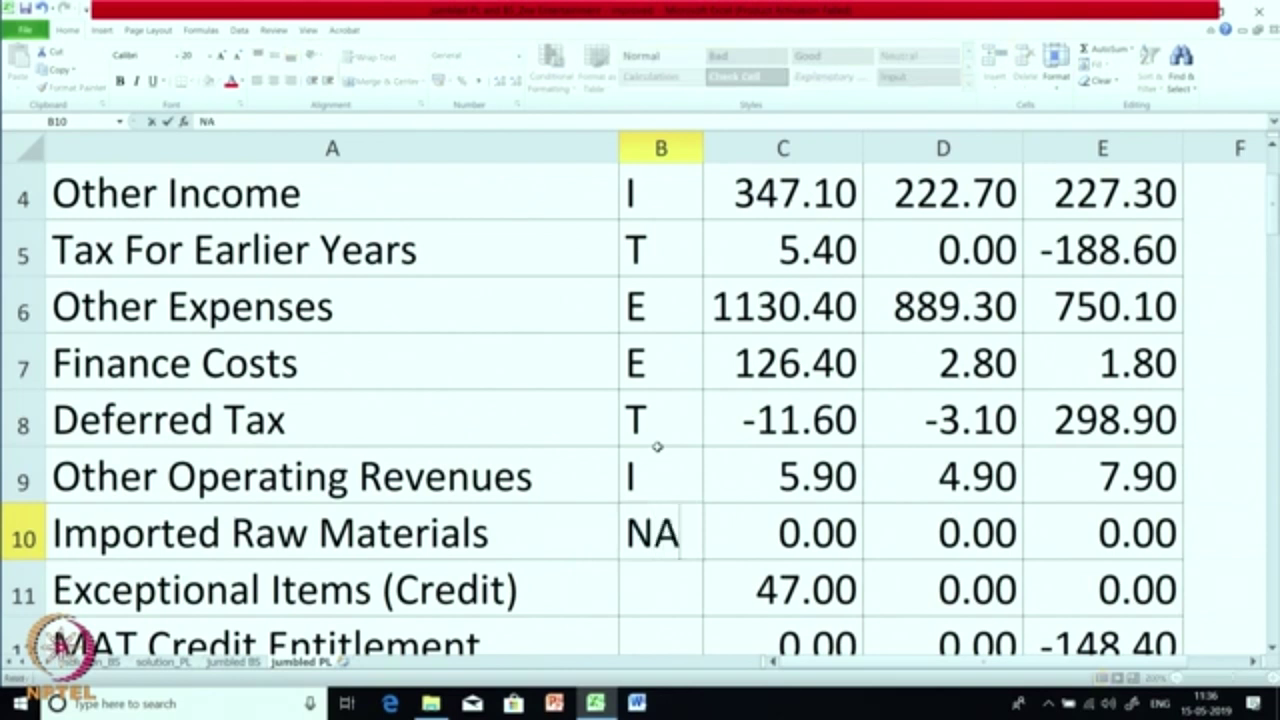
{"action": "key", "text": "Return"}
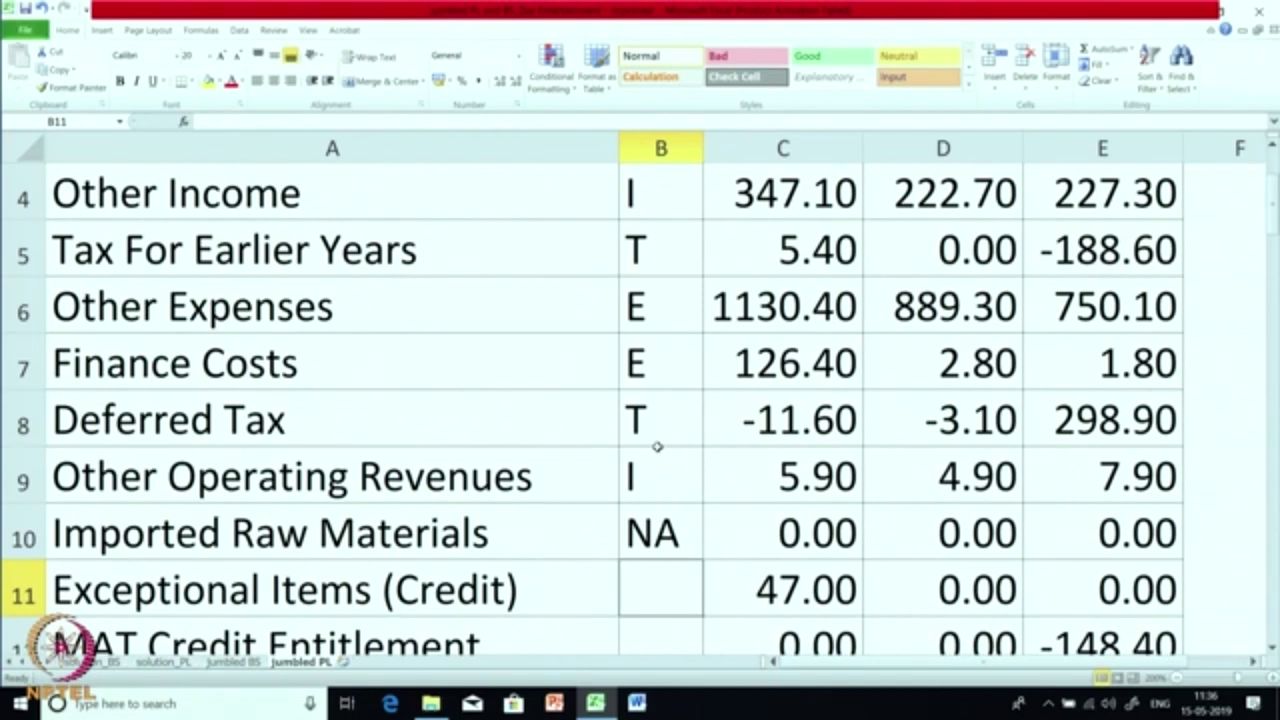
- Classify Exceptional Items (Credit) as EXC in column B and review its amounts across the three years
{"action": "type", "text": "E"}
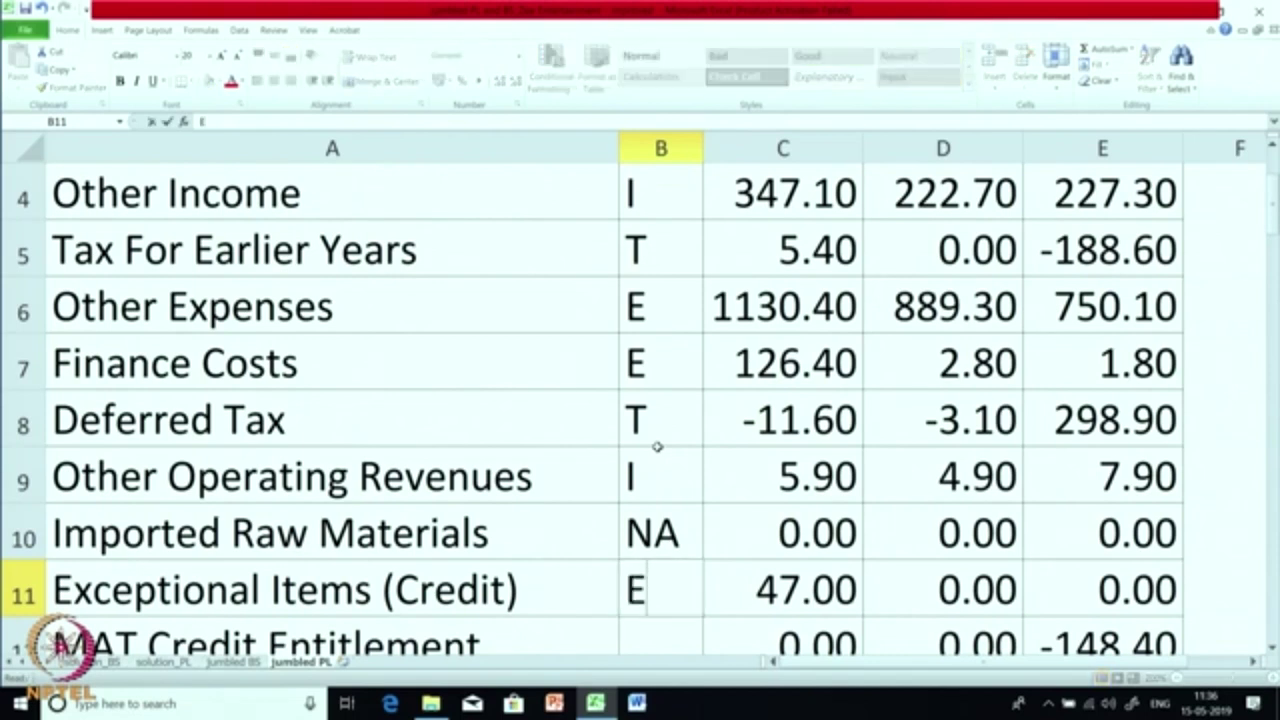
{"action": "type", "text": "XC"}
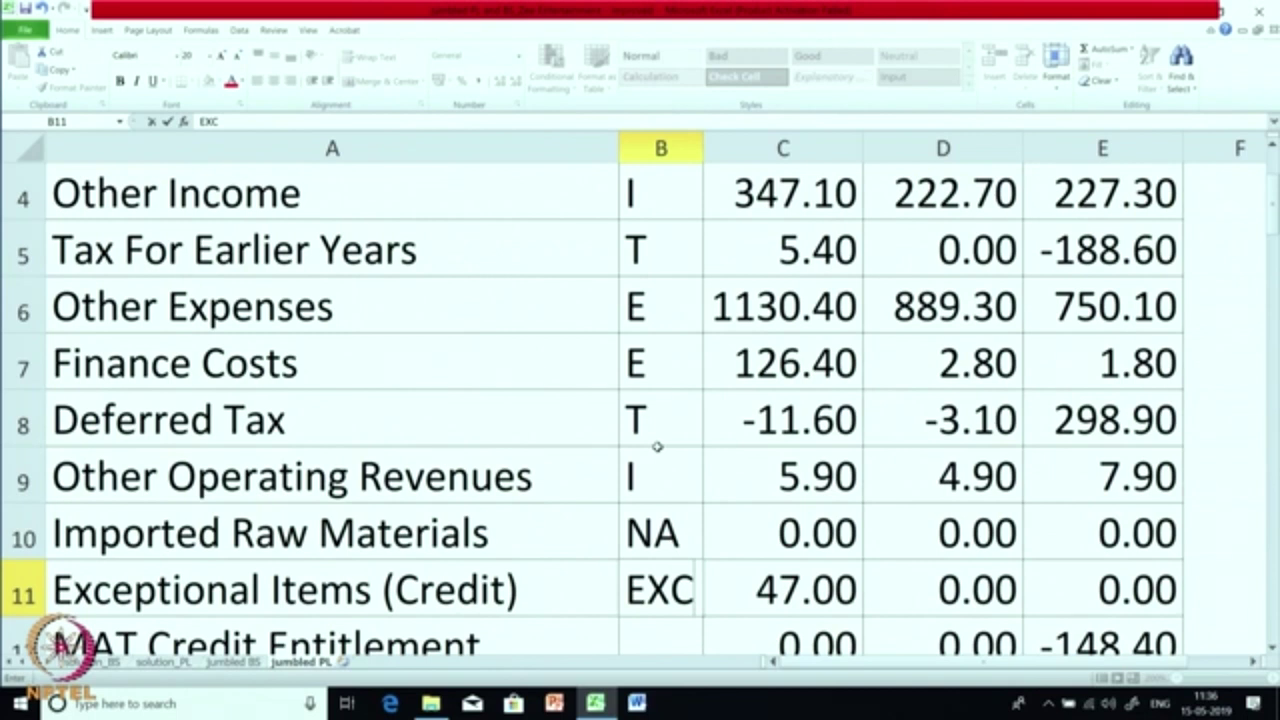
{"action": "scroll", "coordinate": [657, 446], "scroll_direction": "down", "scroll_amount": 1}
{"action": "key", "text": "ctrl+Return"}
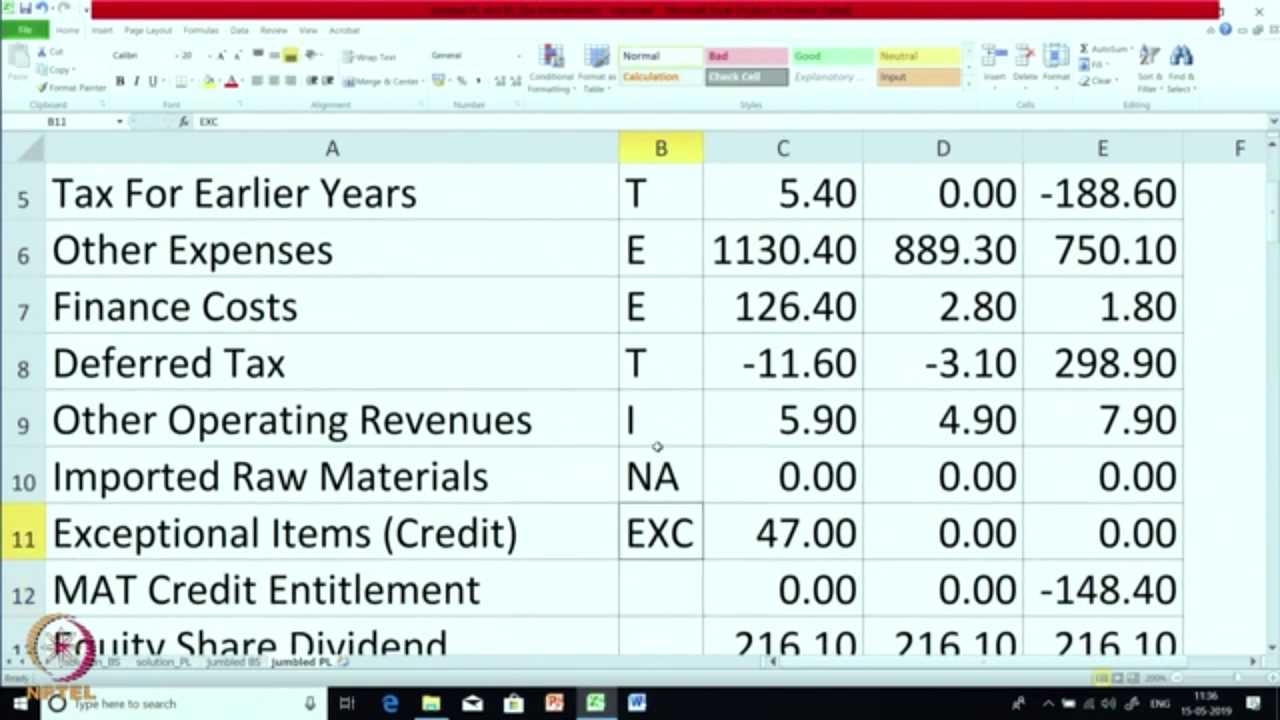
{"action": "key", "text": "Right"}
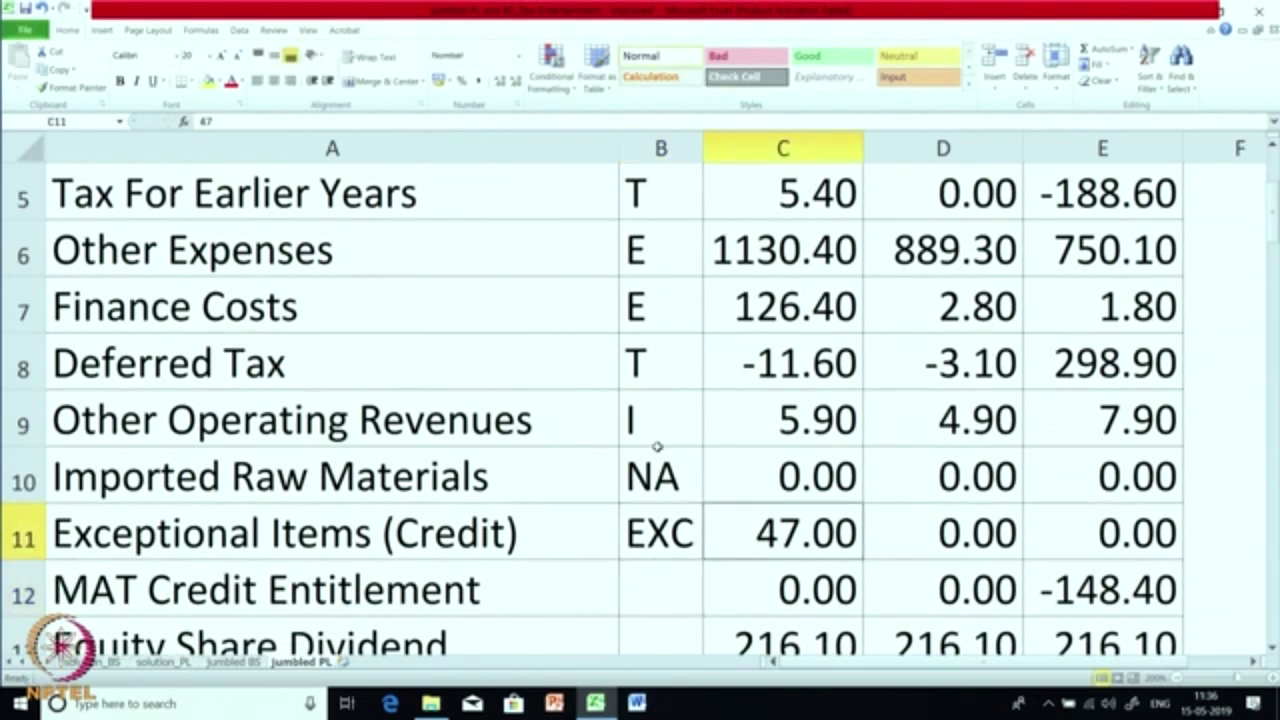
{"action": "key", "text": "Right"}
{"action": "key", "text": "Right"}
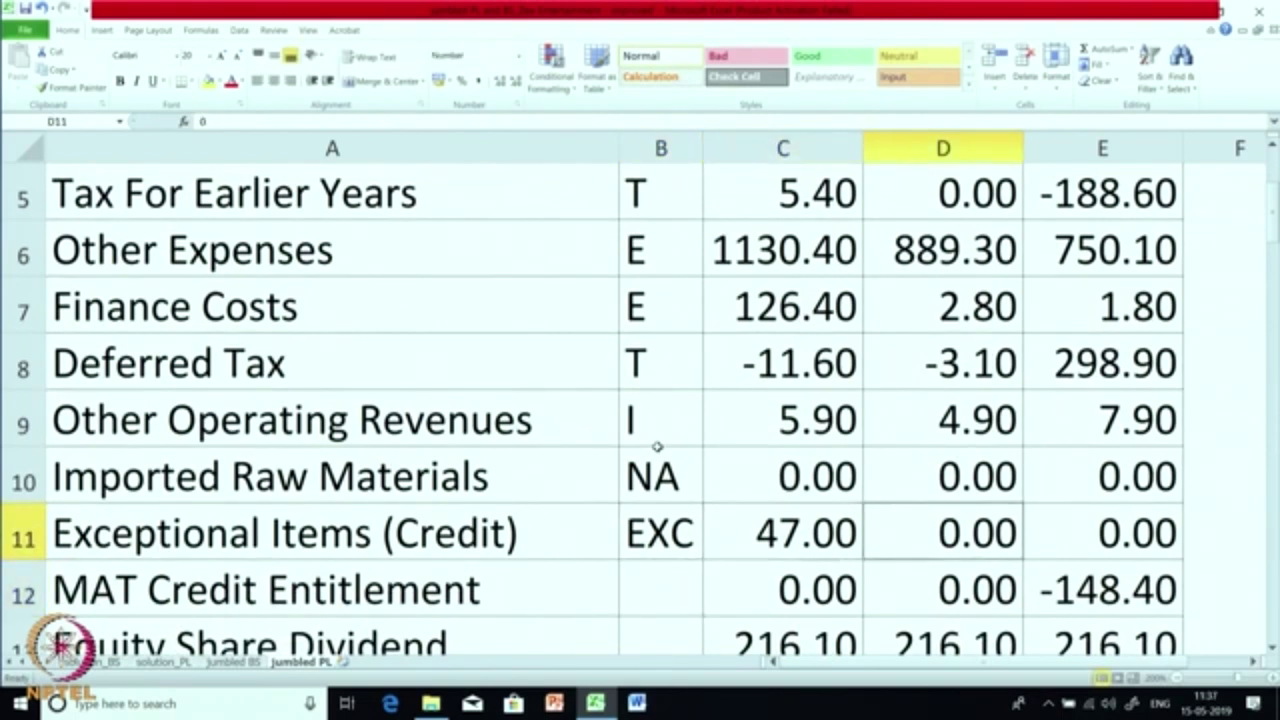
{"action": "key", "text": "Left"}
{"action": "key", "text": "Left"}
{"action": "key", "text": "Left"}
- Check the MAT Credit Entitlement amounts for each year and classify the item as T in column B
{"action": "key", "text": "Down"}
{"action": "key", "text": "Down"}
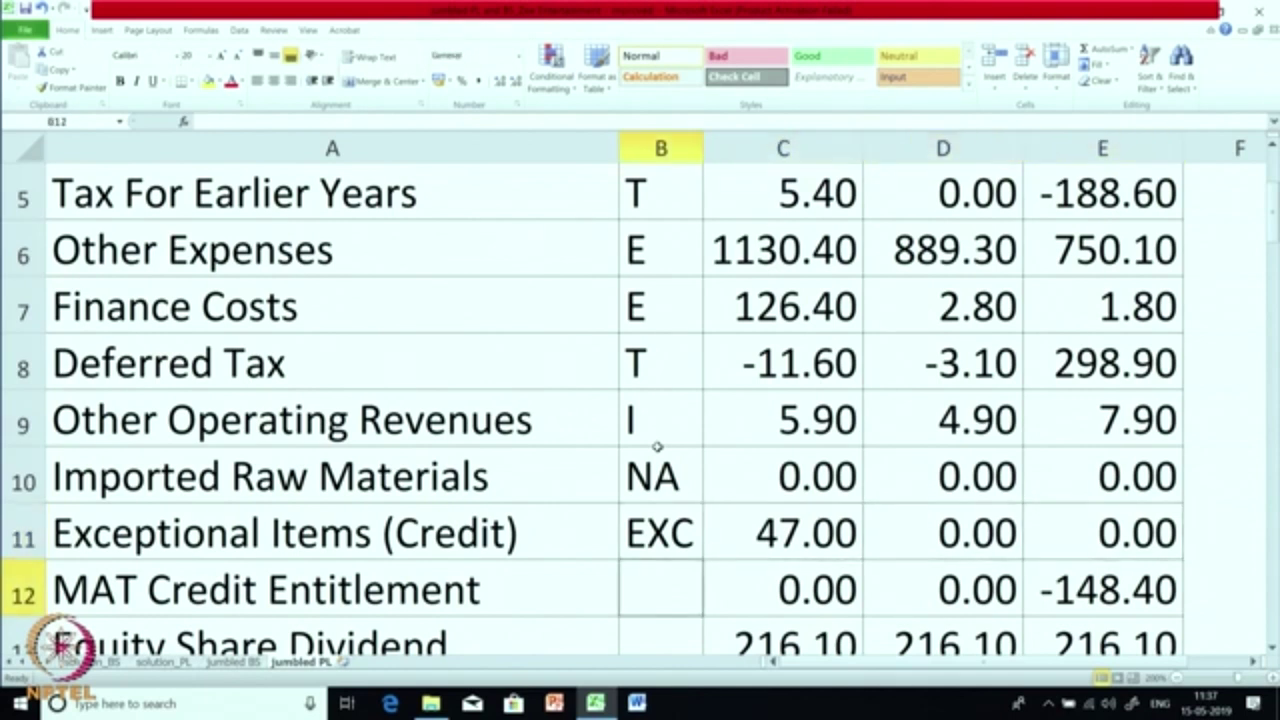
{"action": "key", "text": "Up"}
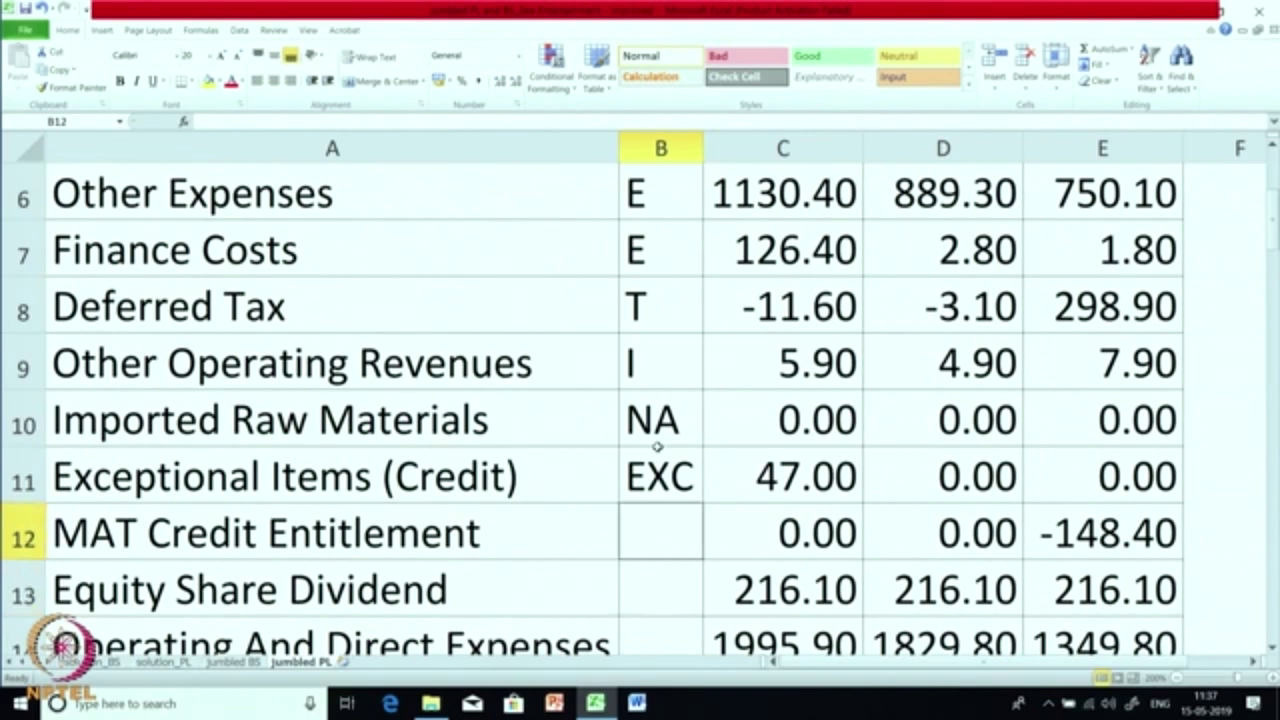
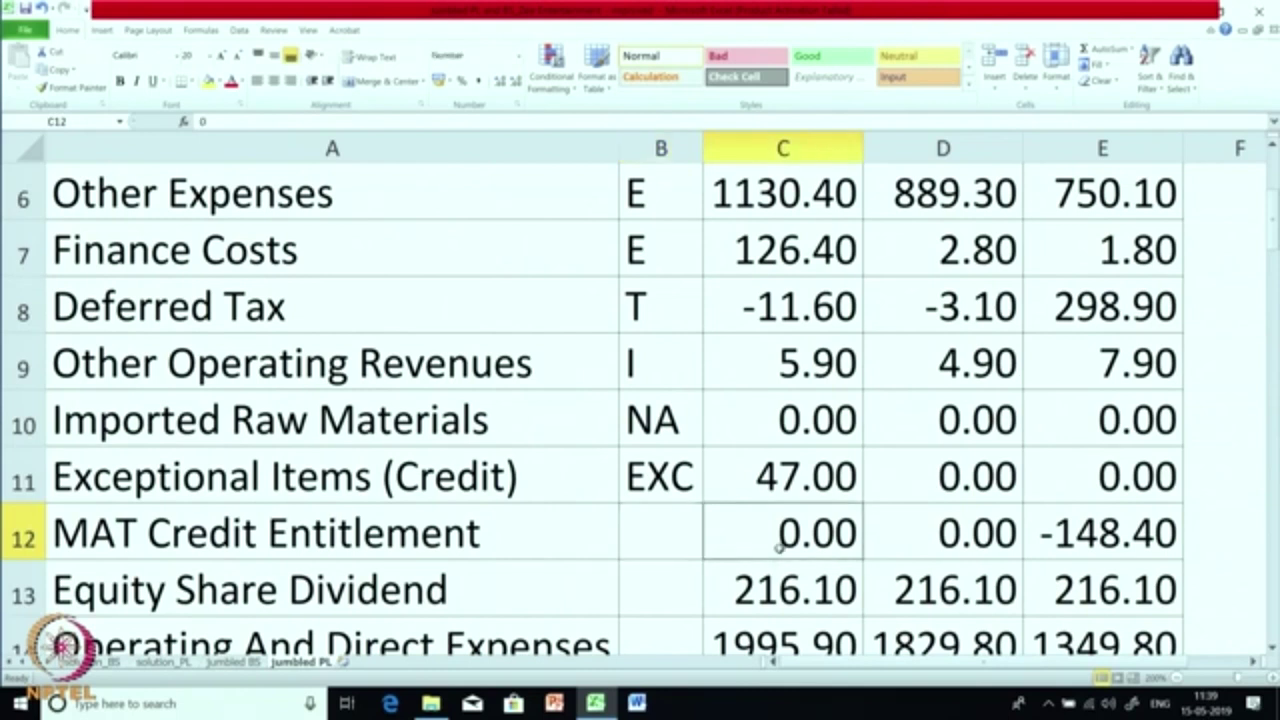
{"action": "left_click", "coordinate": [918, 536]}
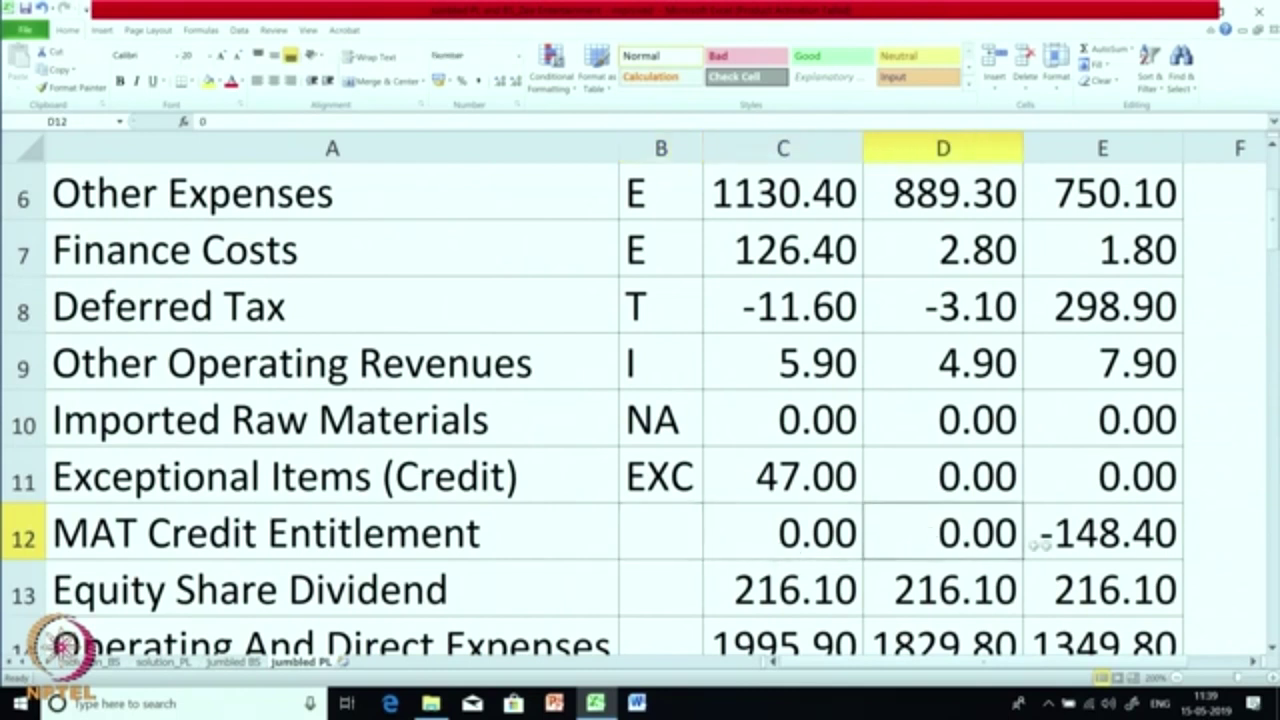
{"action": "left_click", "coordinate": [1113, 540]}
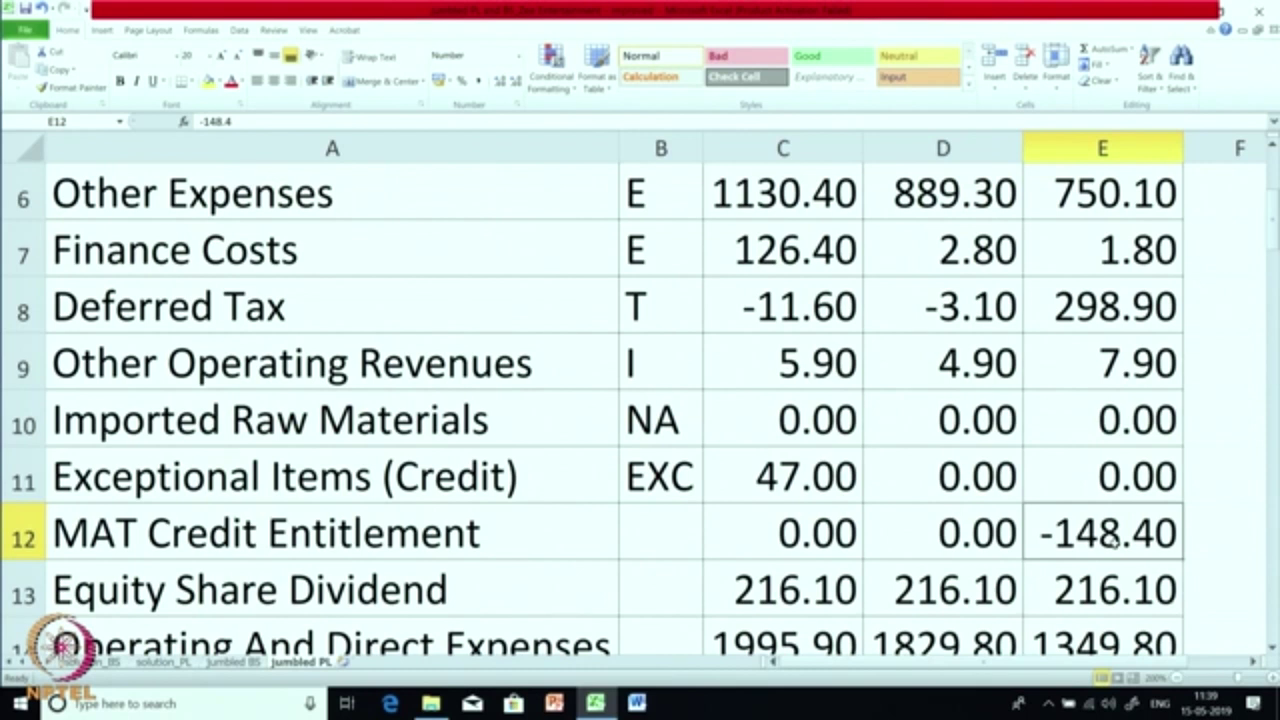
{"action": "left_click", "coordinate": [661, 542]}
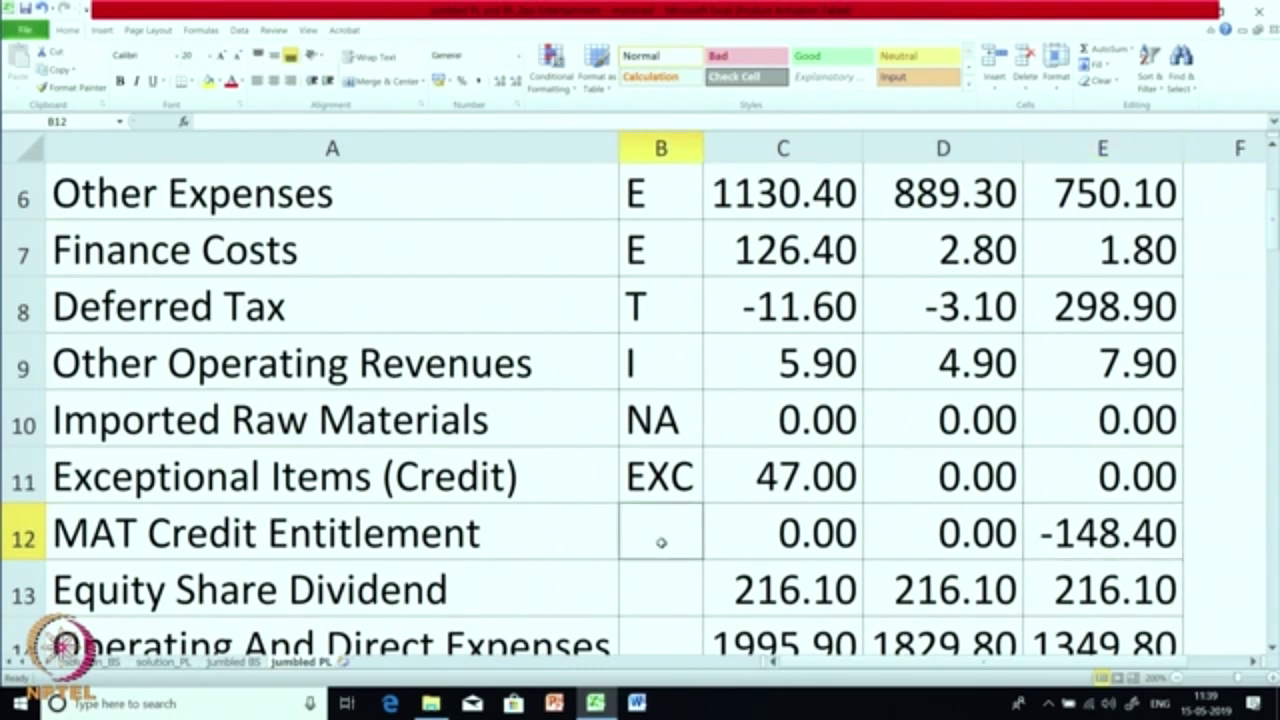
{"action": "type", "text": "T"}
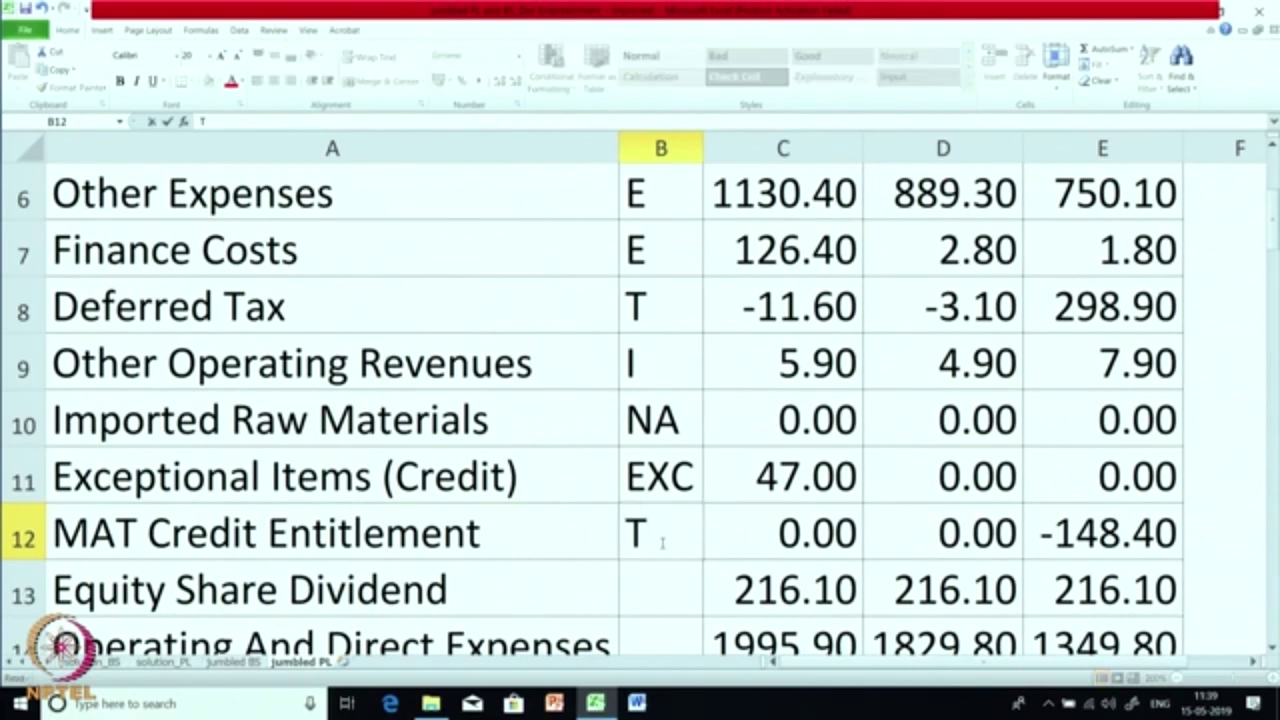
{"action": "left_click", "coordinate": [661, 574]}
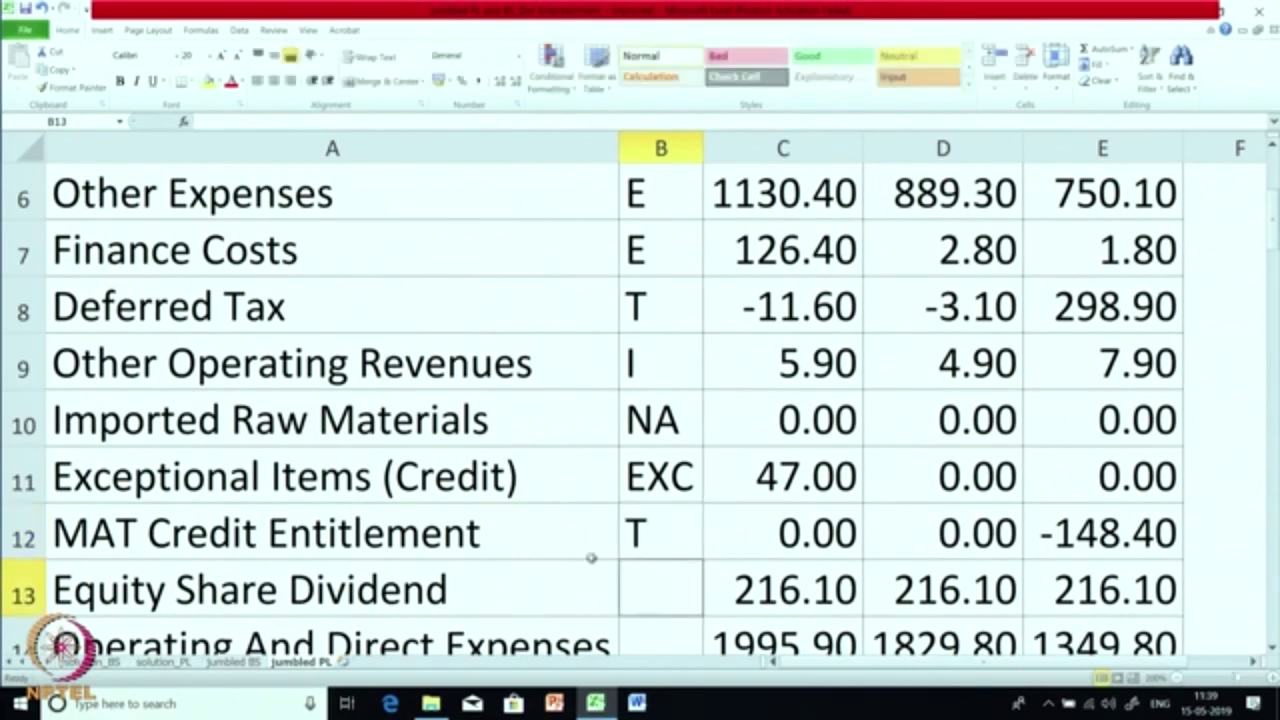
- Review the Equity Share Dividend amounts for the three years and classify the item as APP in column B
{"action": "scroll", "coordinate": [643, 480], "scroll_direction": "down", "scroll_amount": 1}
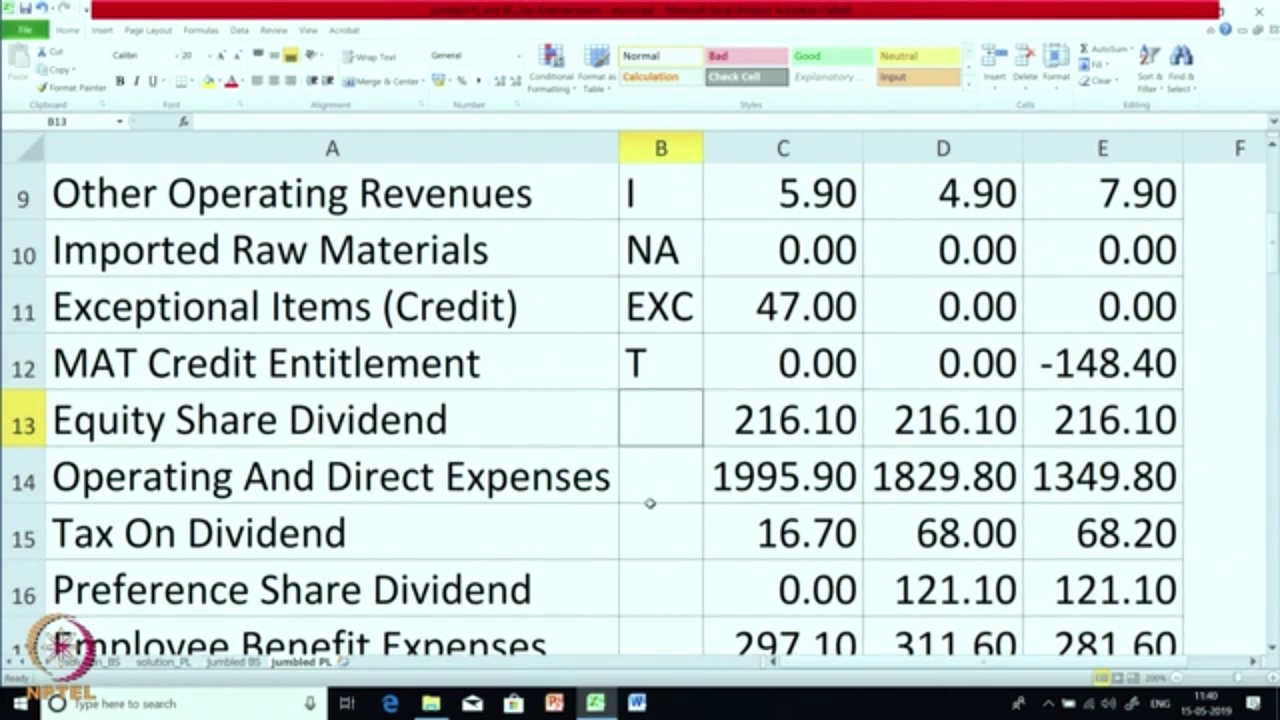
{"action": "left_click", "coordinate": [780, 430]}
{"action": "left_click", "coordinate": [914, 424]}
{"action": "left_click", "coordinate": [1066, 424]}
{"action": "left_click", "coordinate": [789, 425]}
{"action": "left_click", "coordinate": [676, 428]}
{"action": "type", "text": "APP"}
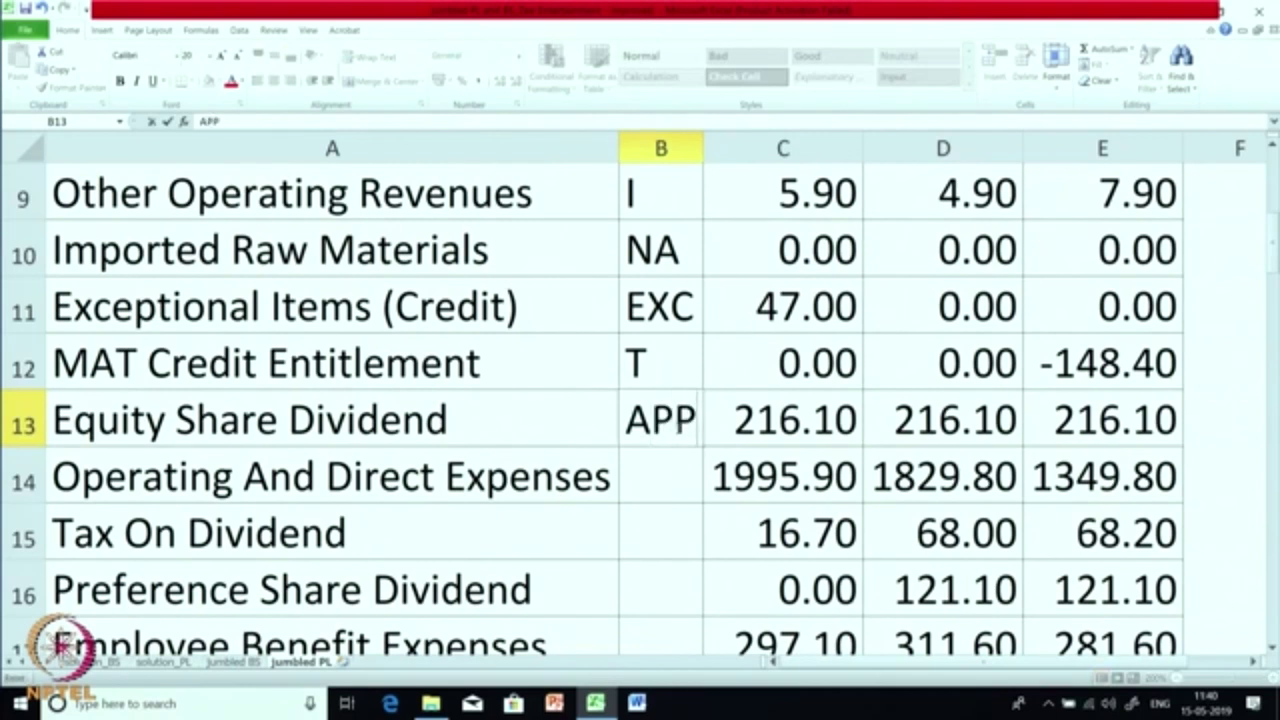
{"action": "key", "text": "Return"}
{"action": "scroll", "coordinate": [657, 344], "scroll_direction": "up", "scroll_amount": 3}
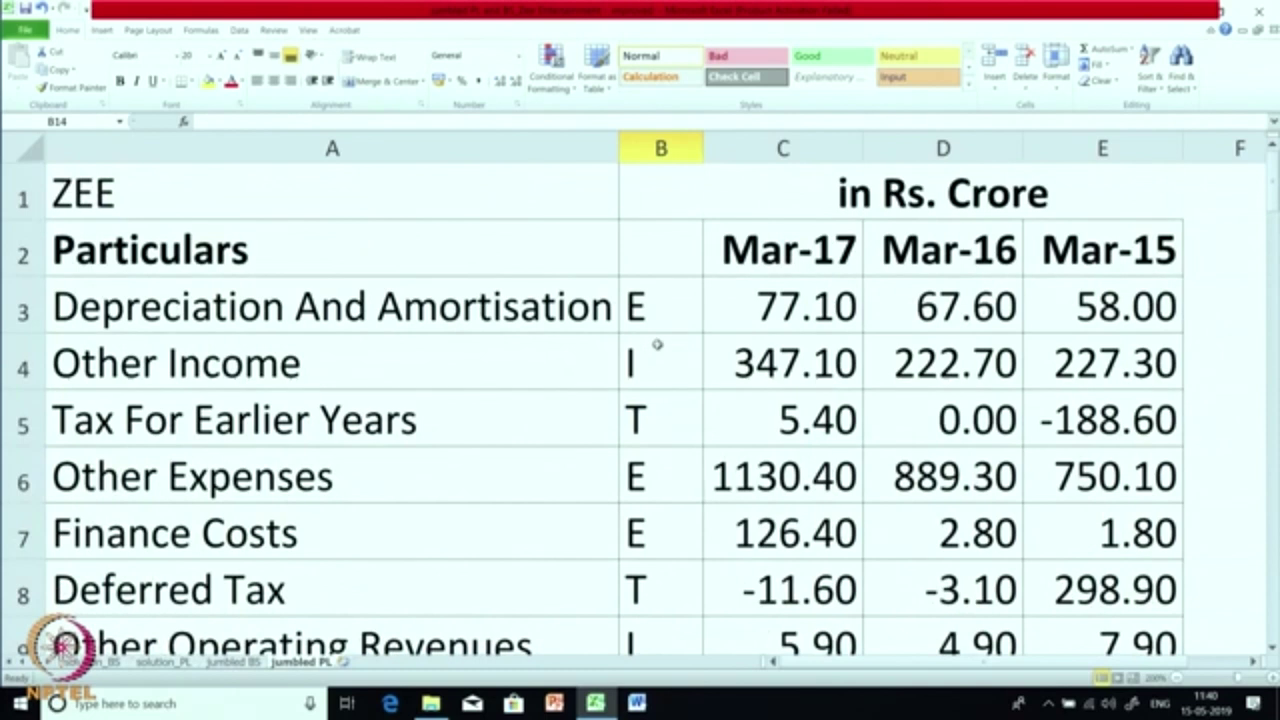
- Classify Operating And Direct Expenses as E in column B, after rechecking the entry for Equity Share Dividend
{"action": "scroll", "coordinate": [657, 344], "scroll_direction": "down", "scroll_amount": 3}
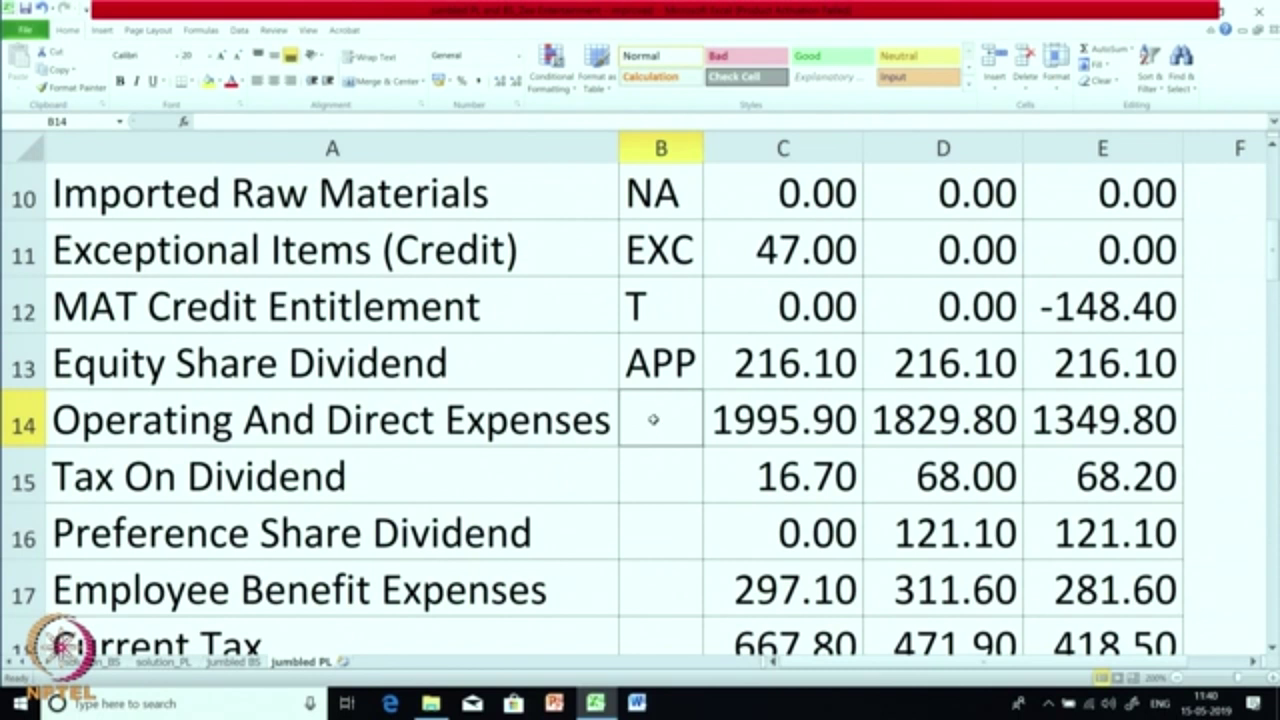
{"action": "left_click", "coordinate": [660, 372]}
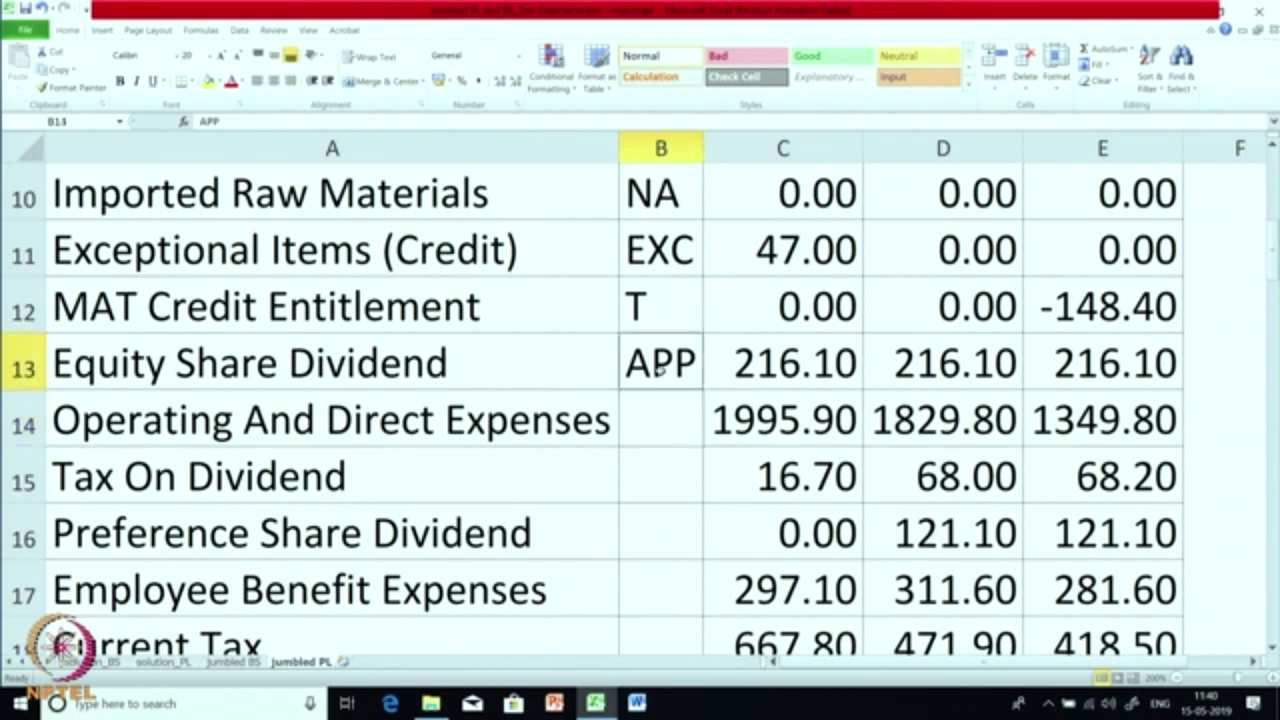
{"action": "left_click", "coordinate": [650, 438]}
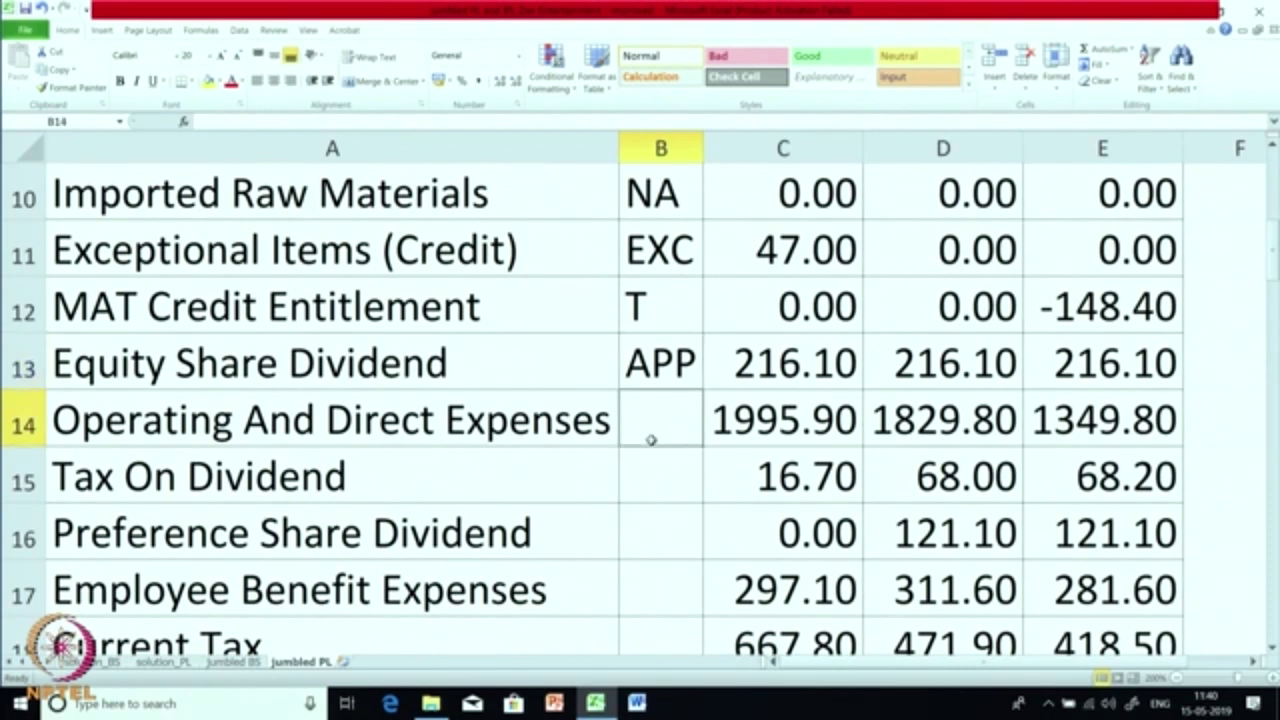
{"action": "type", "text": "E"}
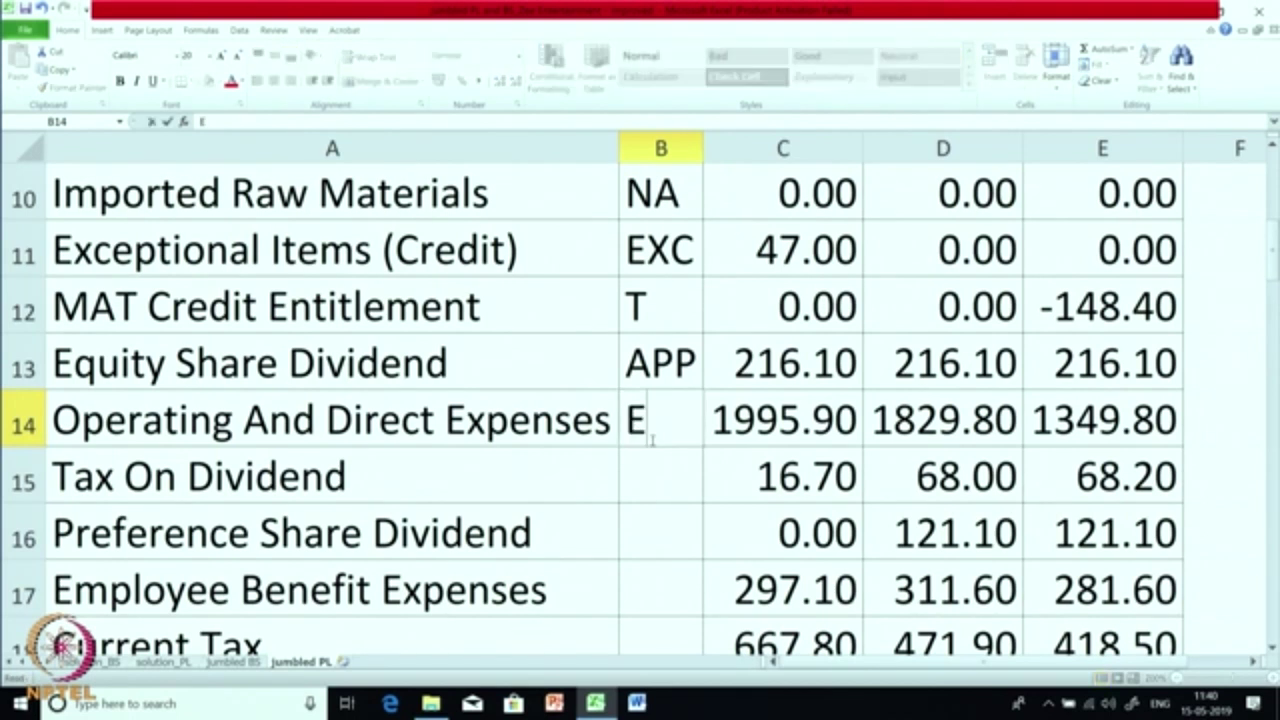
{"action": "key", "text": "Return"}
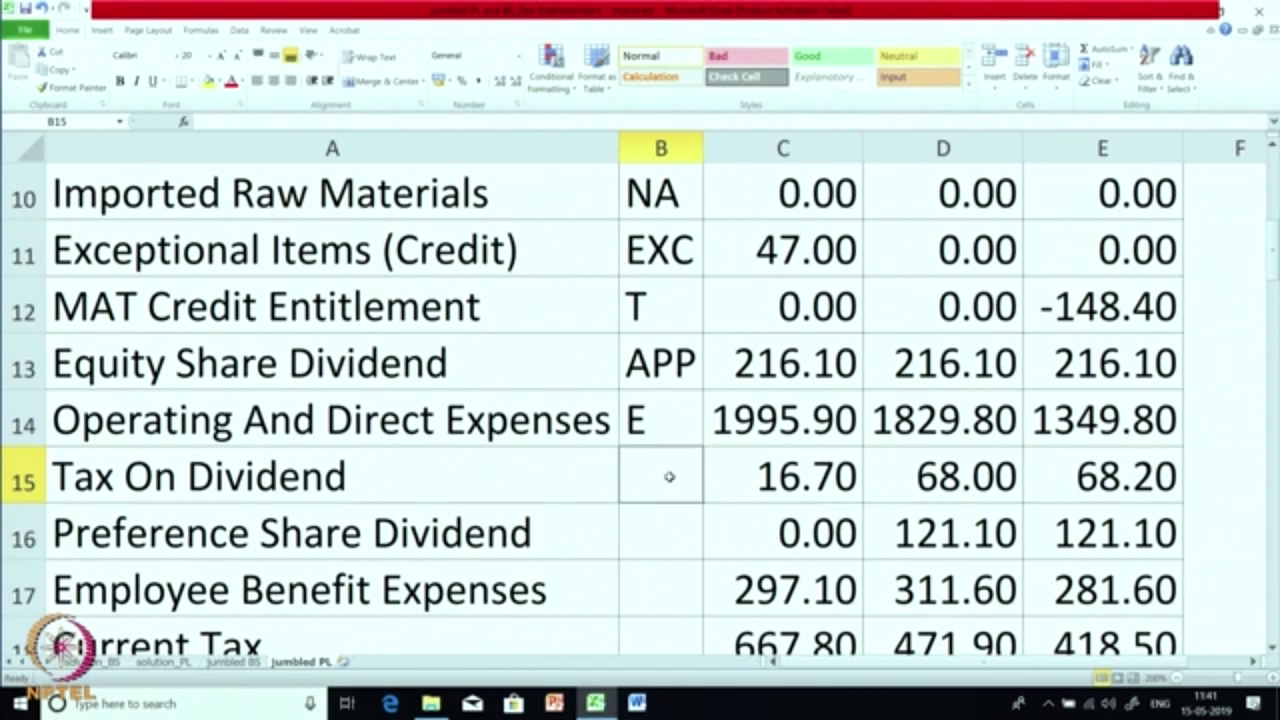
- Classify Tax On Dividend and Preference Share Dividend as APP in column B, and check the preference dividend amounts for the three years
{"action": "type", "text": "A"}
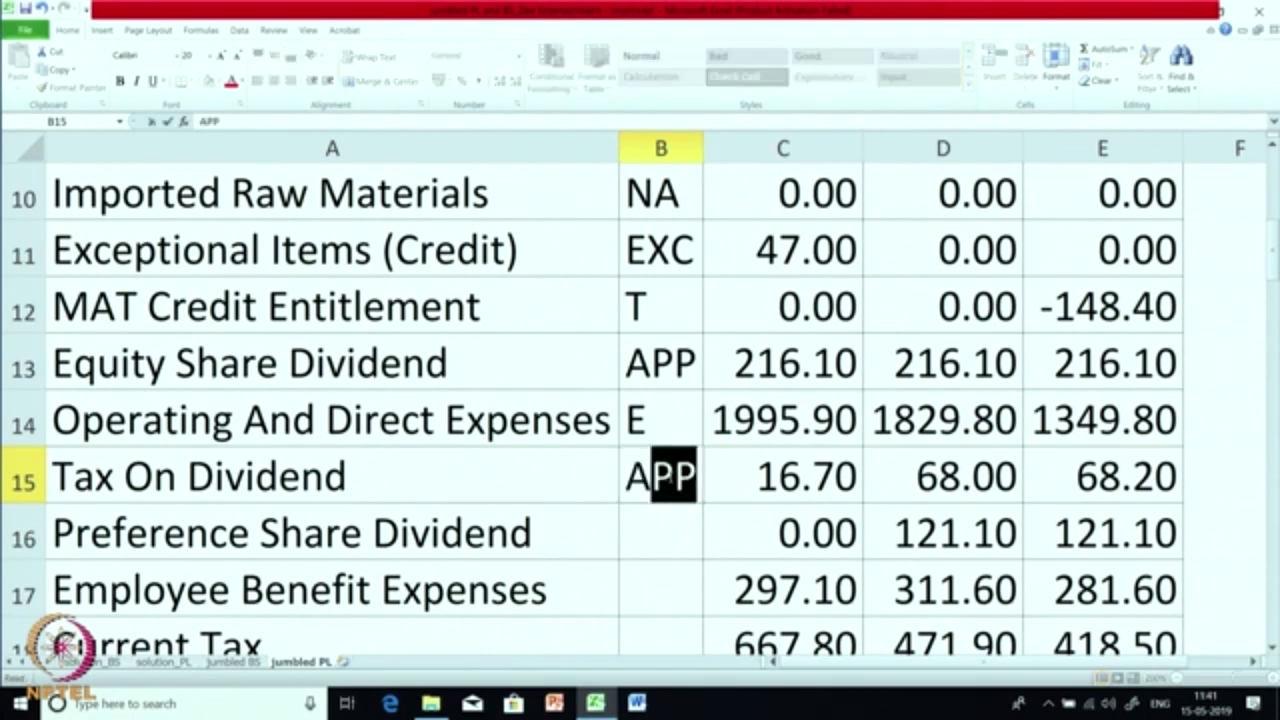
{"action": "key", "text": "Return"}
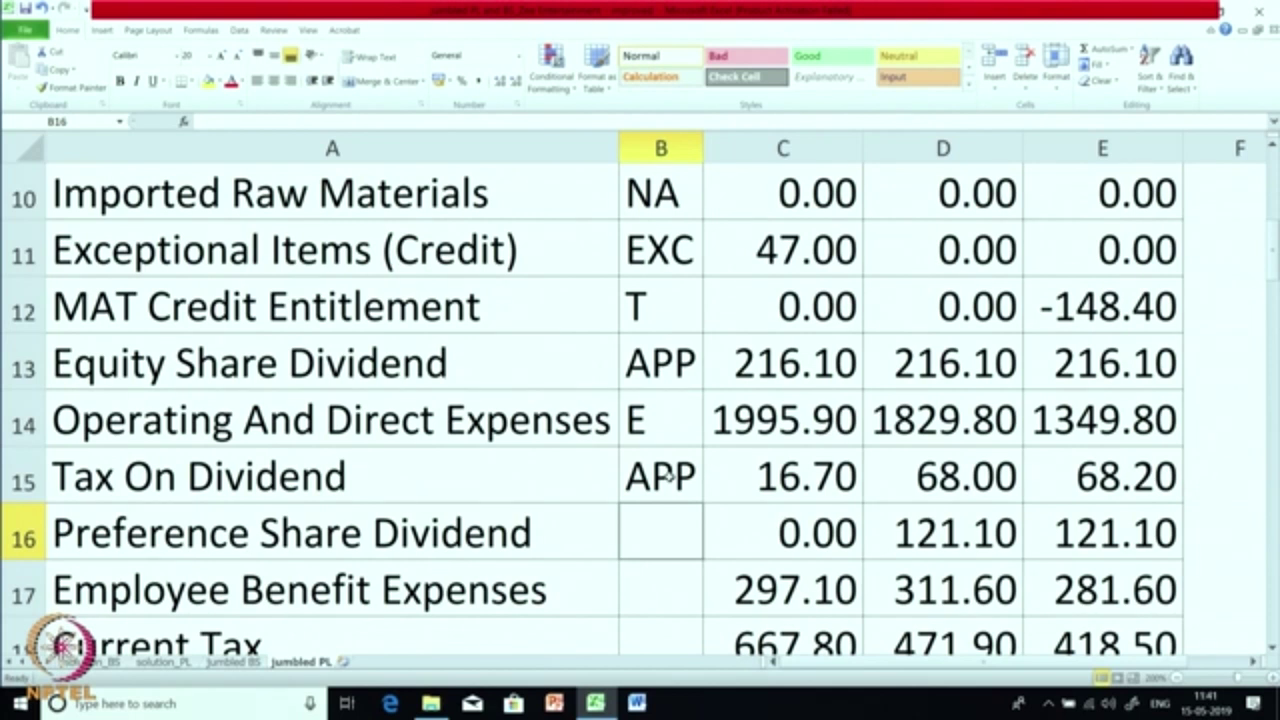
{"action": "type", "text": "A"}
{"action": "key", "text": "Return"}
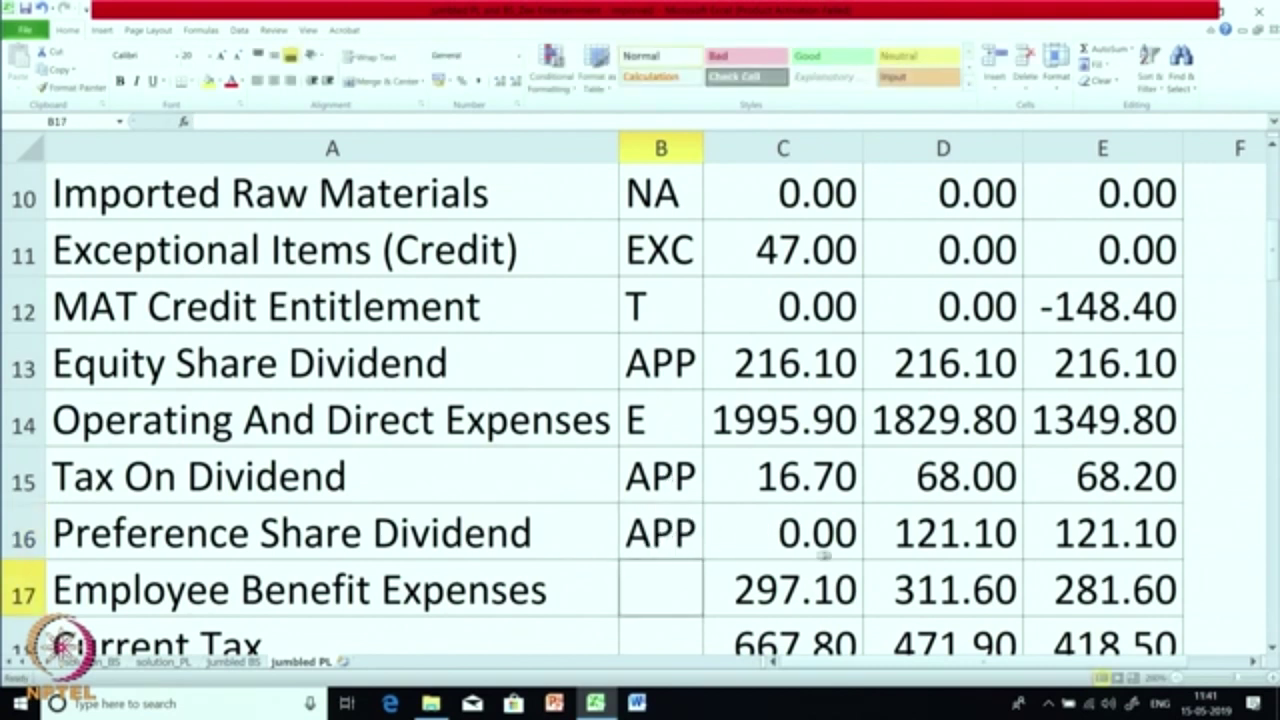
{"action": "left_click", "coordinate": [820, 540]}
{"action": "left_click", "coordinate": [937, 538]}
{"action": "left_click", "coordinate": [1046, 532]}
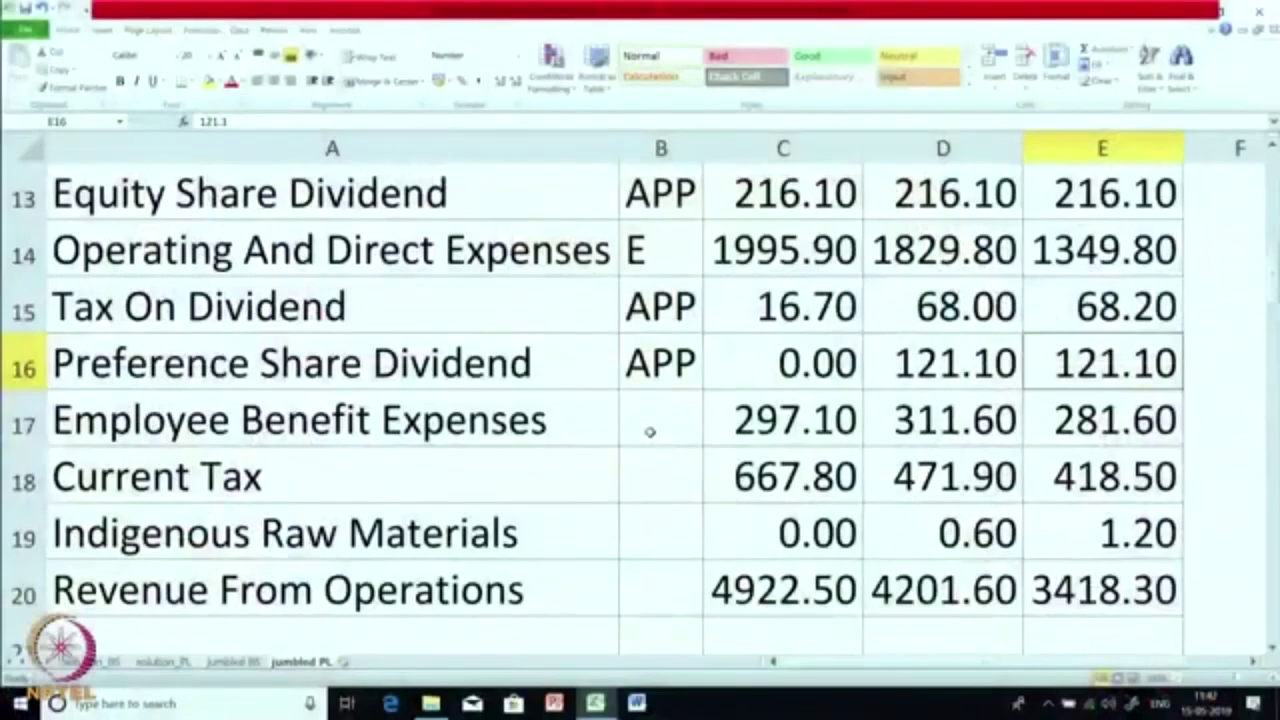
- Classify Employee Benefit Expenses as E and Current Tax as T in column B
{"action": "left_click", "coordinate": [649, 432]}
{"action": "type", "text": "E"}
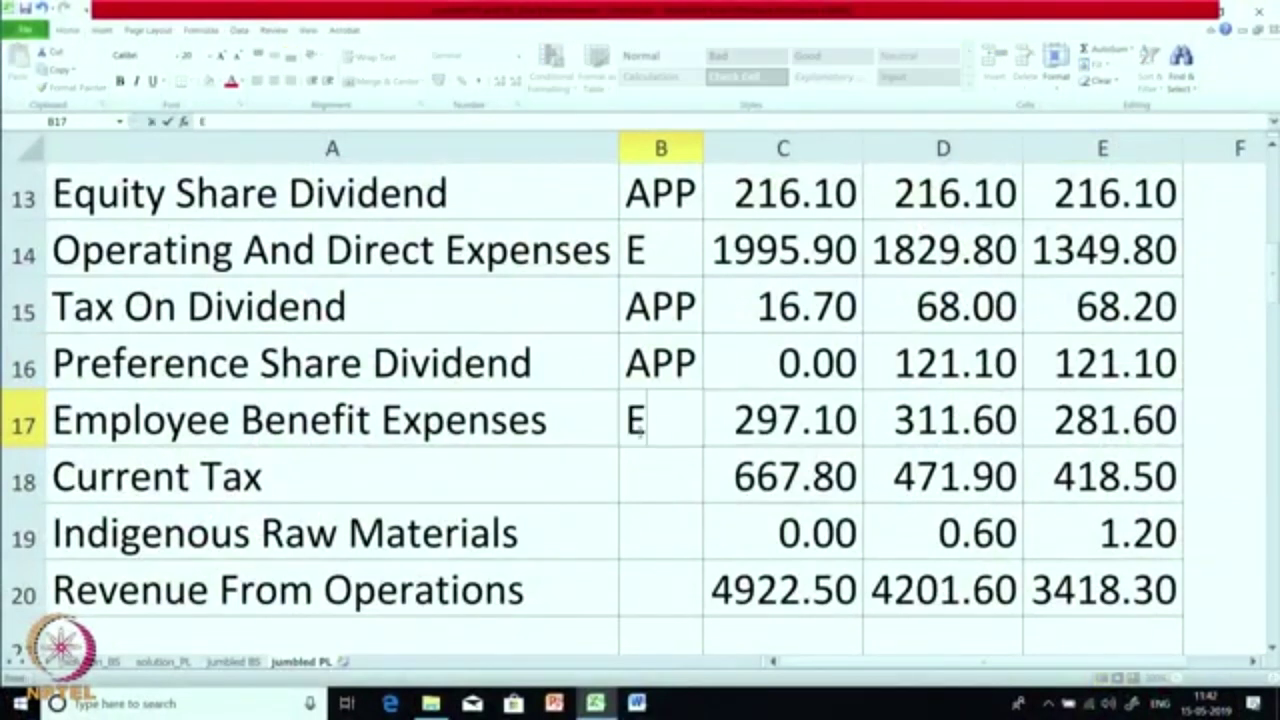
{"action": "key", "text": "Return"}
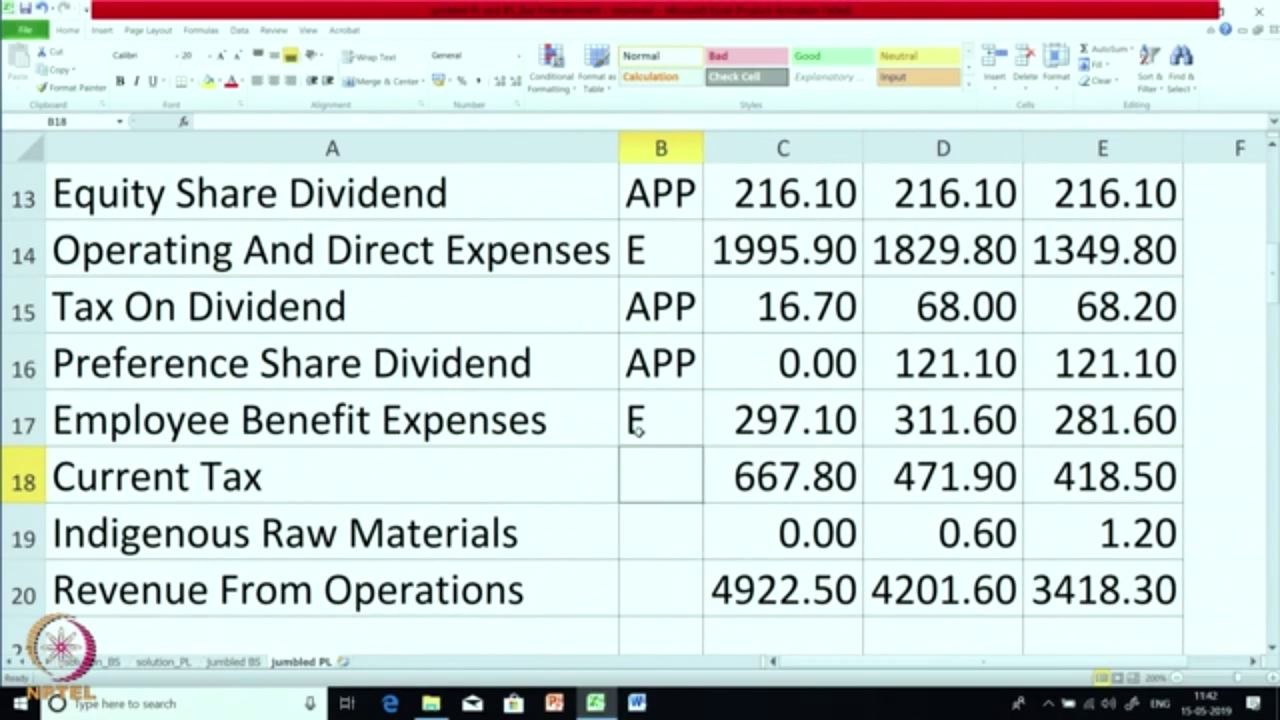
{"action": "scroll", "coordinate": [636, 428], "scroll_direction": "up", "scroll_amount": 2}
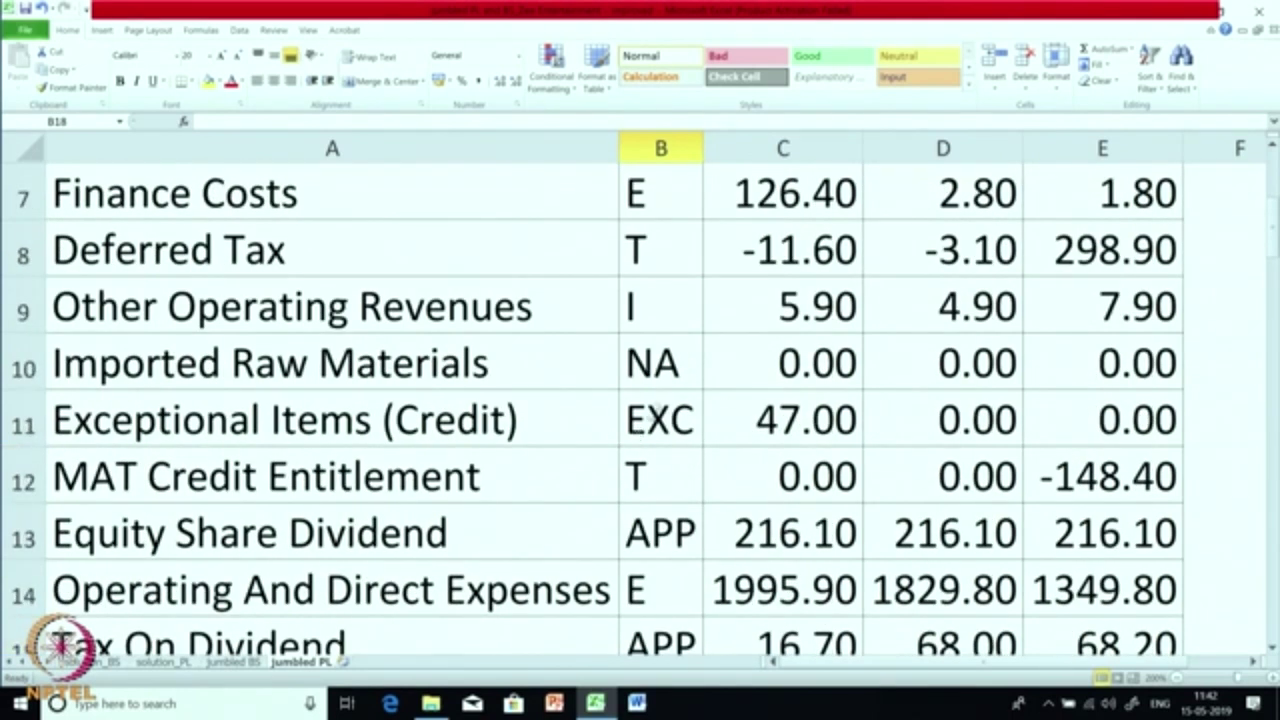
{"action": "scroll", "coordinate": [746, 312], "scroll_direction": "down", "scroll_amount": 2}
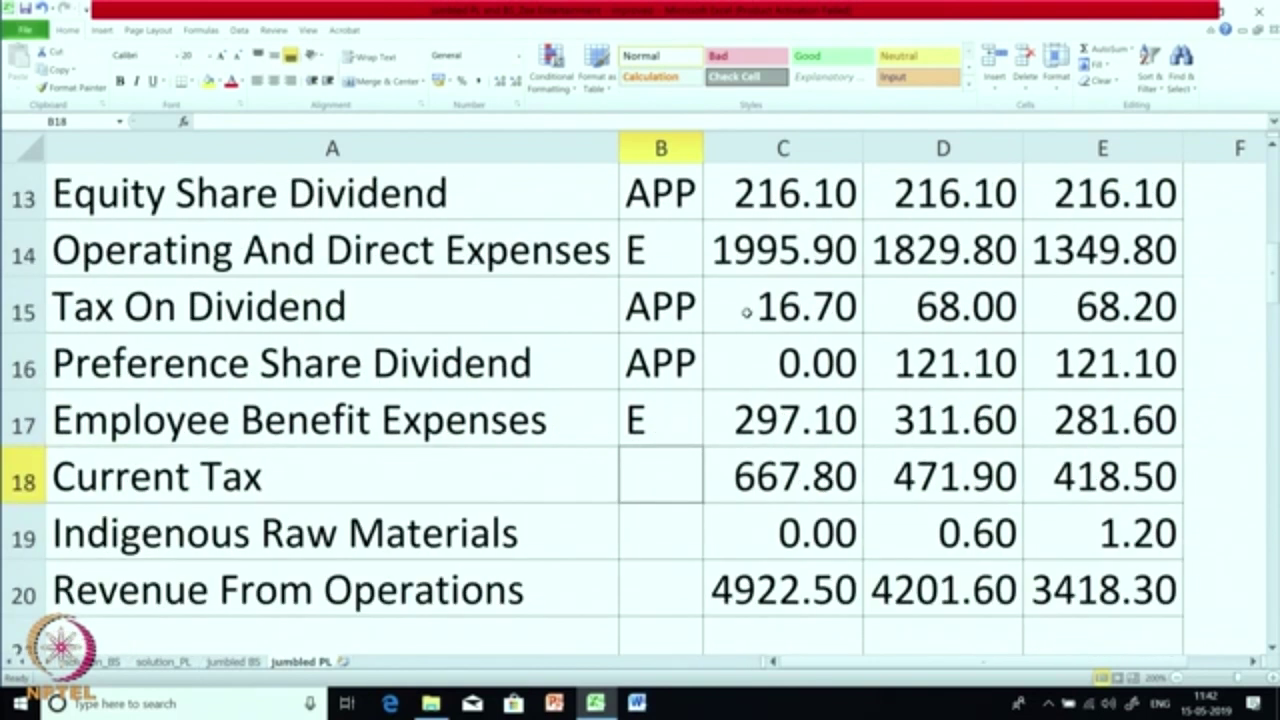
{"action": "type", "text": "T"}
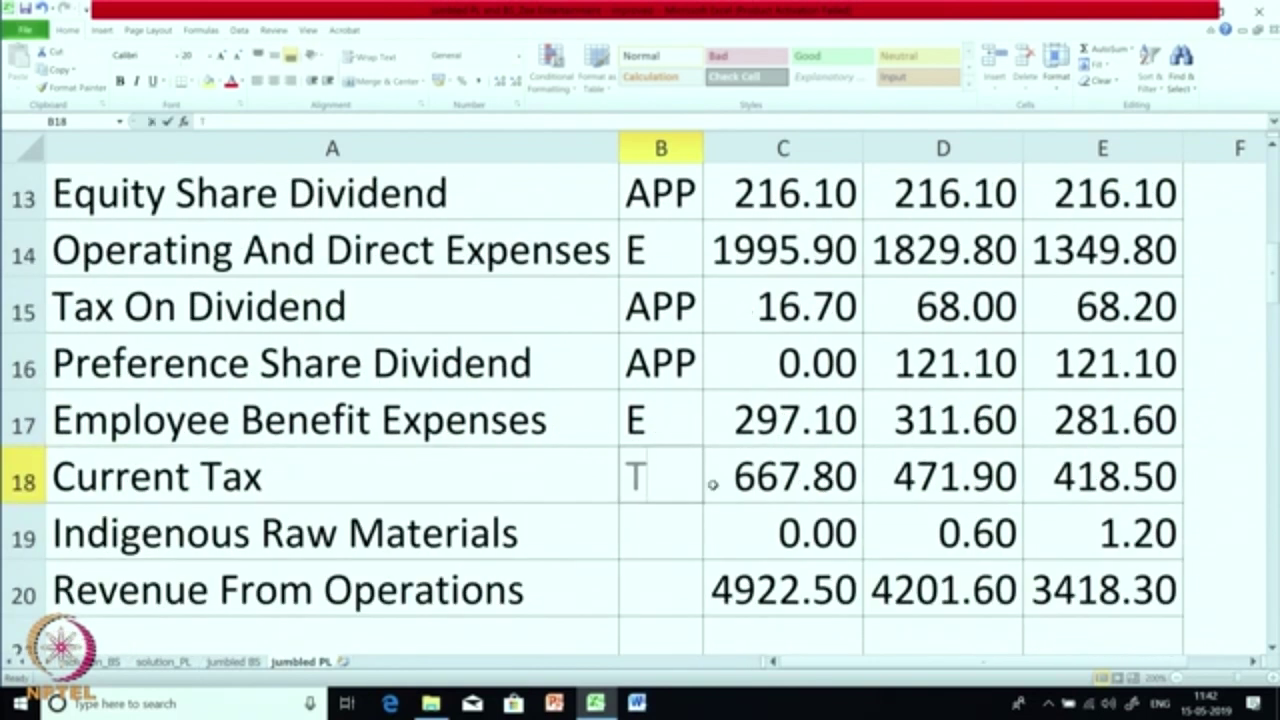
{"action": "key", "text": "Return"}
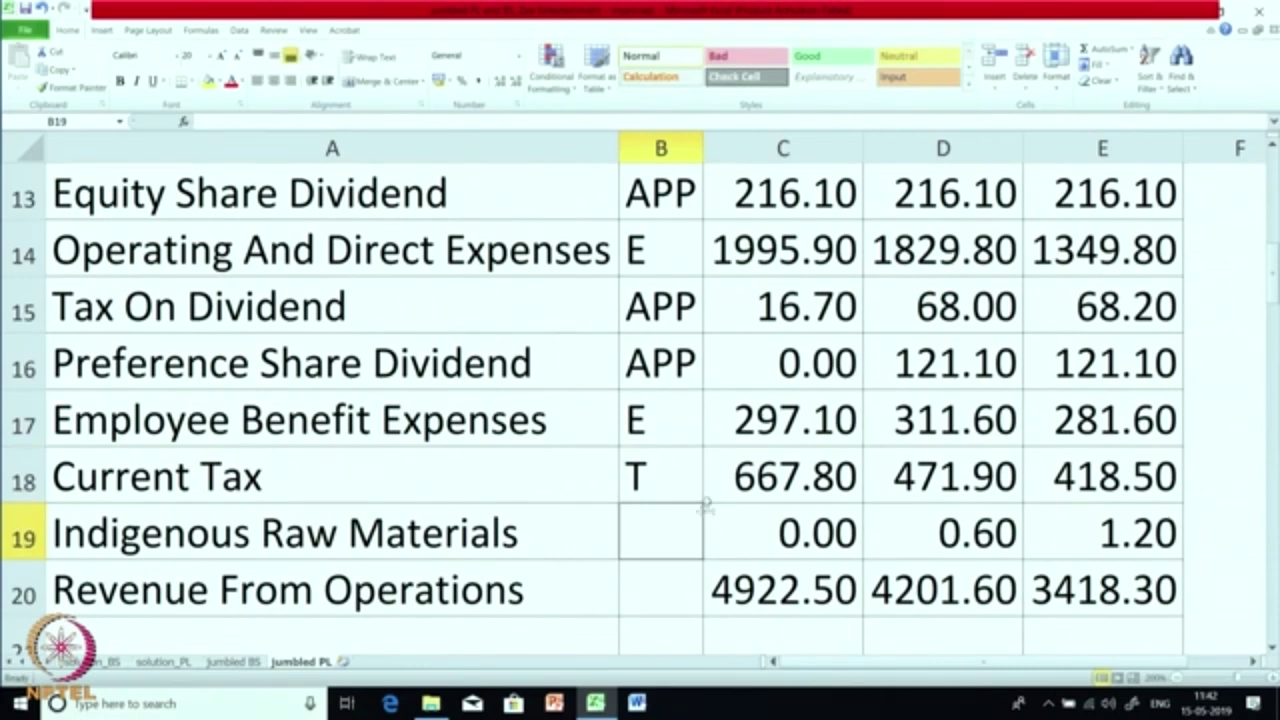
- Classify Indigenous Raw Materials as NA in column B, consistent with the Imported Raw Materials entry
{"action": "scroll", "coordinate": [662, 527], "scroll_direction": "up", "scroll_amount": 1}
{"action": "scroll", "coordinate": [662, 527], "scroll_direction": "up", "scroll_amount": 1}
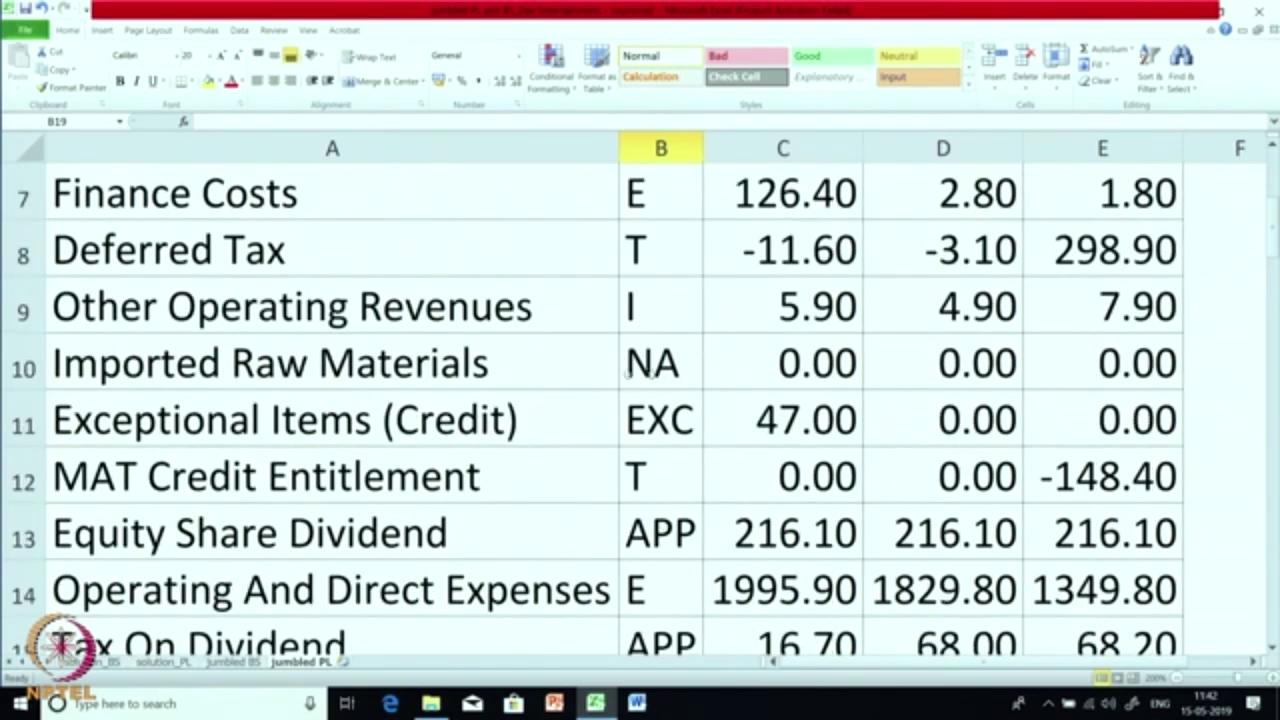
{"action": "scroll", "coordinate": [292, 368], "scroll_direction": "down", "scroll_amount": 2}
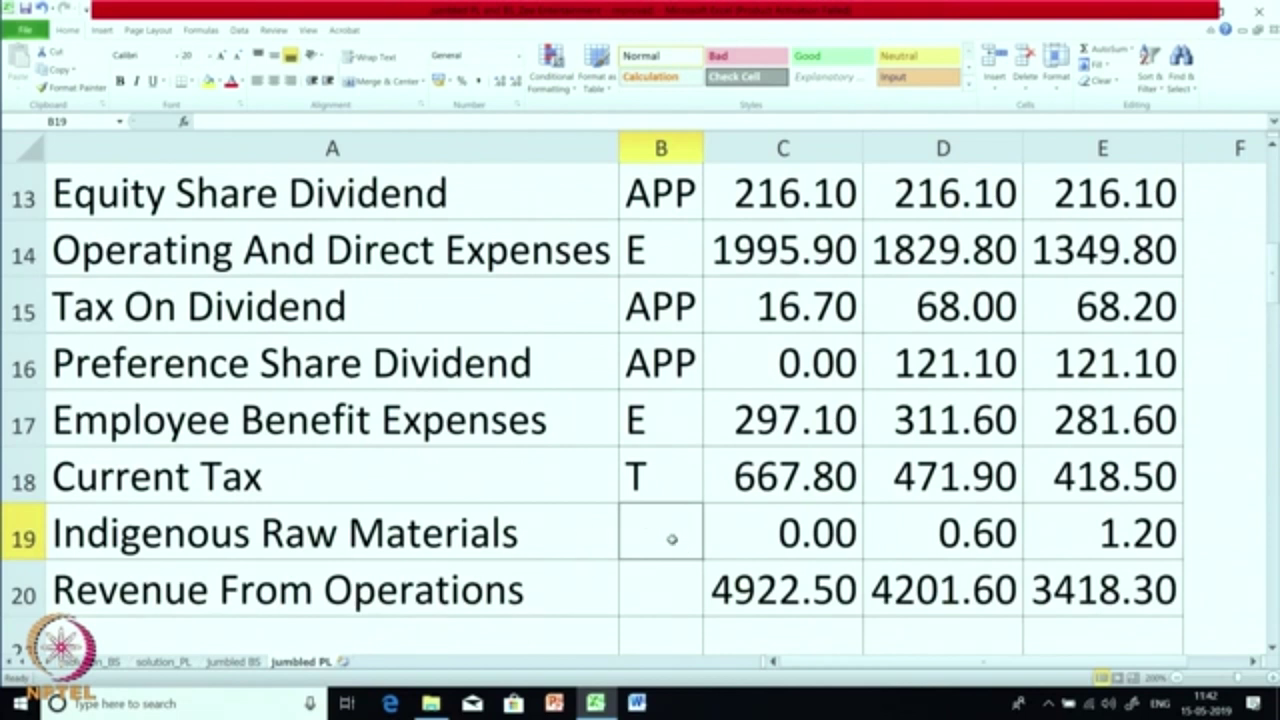
{"action": "type", "text": "NA"}
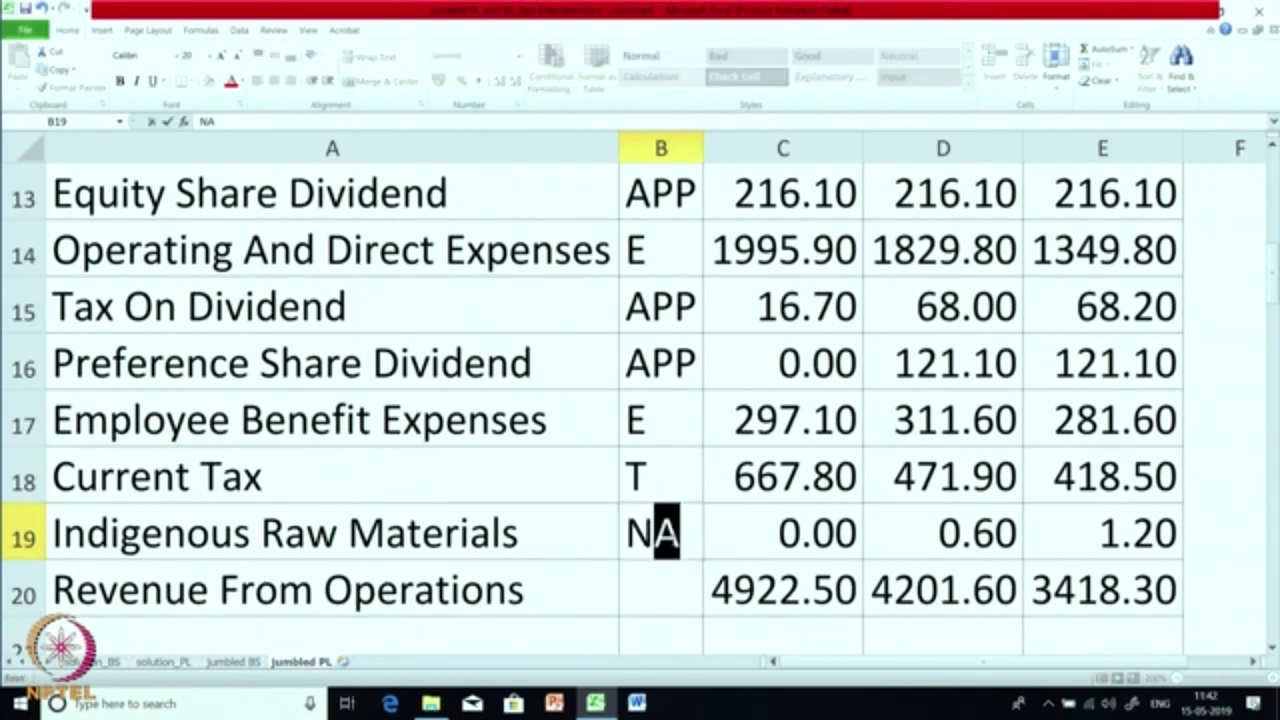
{"action": "key", "text": "Return"}
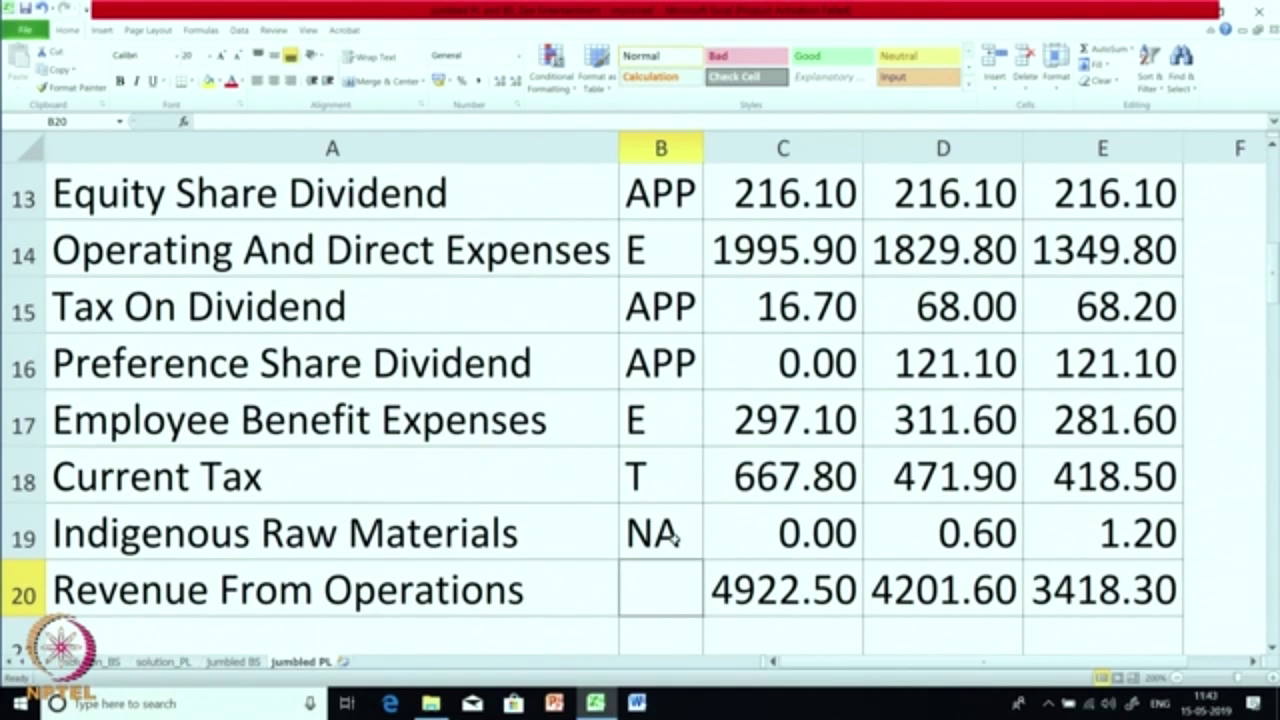
- Classify Revenue From Operations as I in column B and review its amounts across the three years
{"action": "type", "text": "I"}
{"action": "key", "text": "Return"}
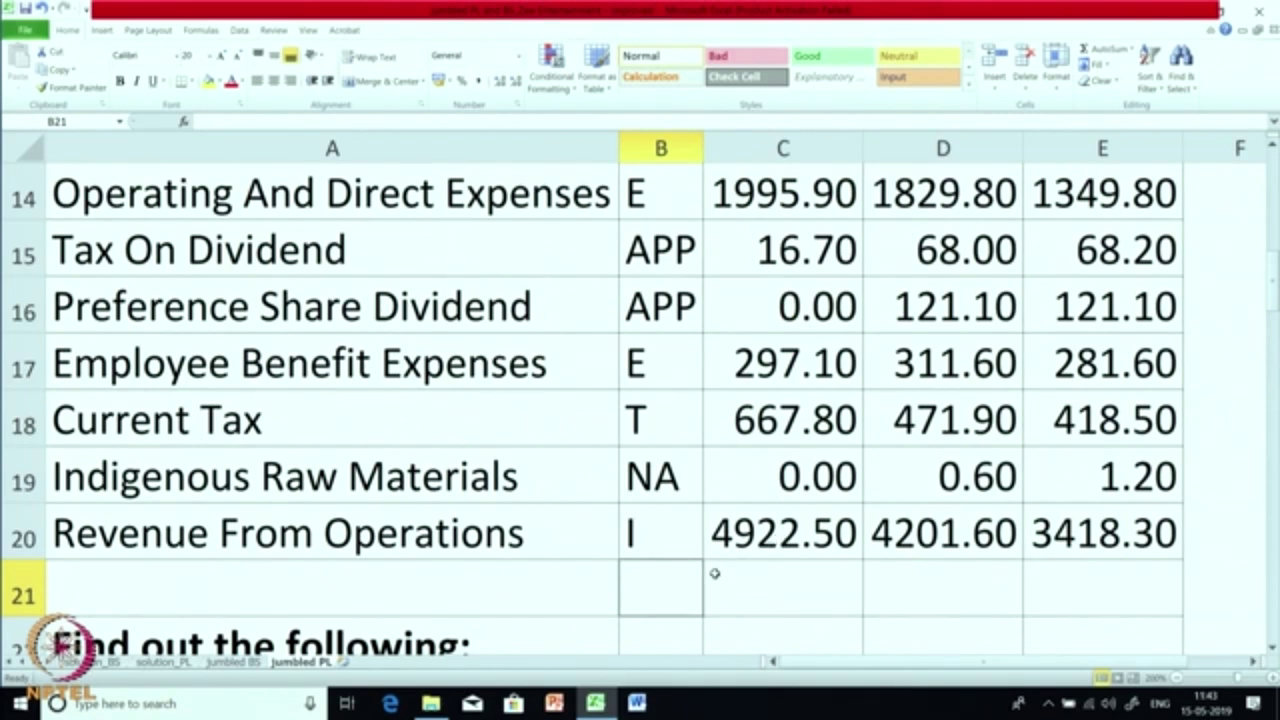
{"action": "left_click", "coordinate": [668, 536]}
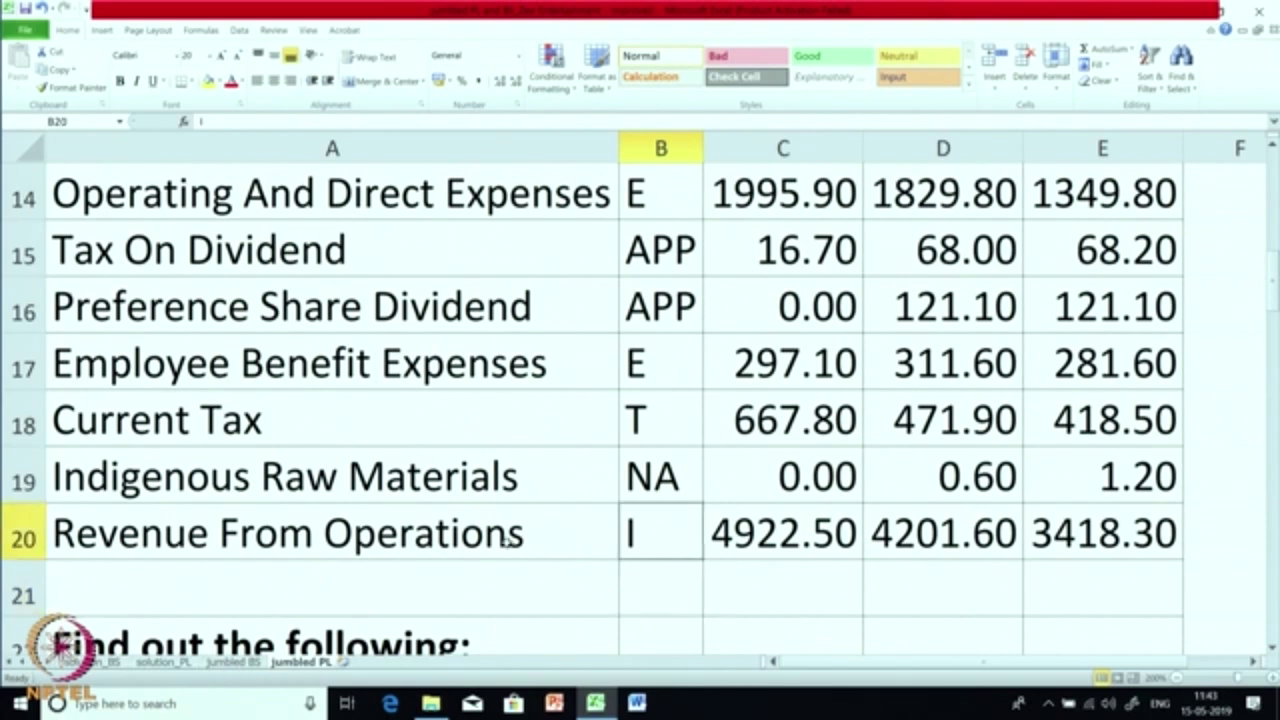
{"action": "left_click", "coordinate": [1050, 543]}
{"action": "left_click", "coordinate": [975, 540]}
{"action": "left_click", "coordinate": [840, 540]}
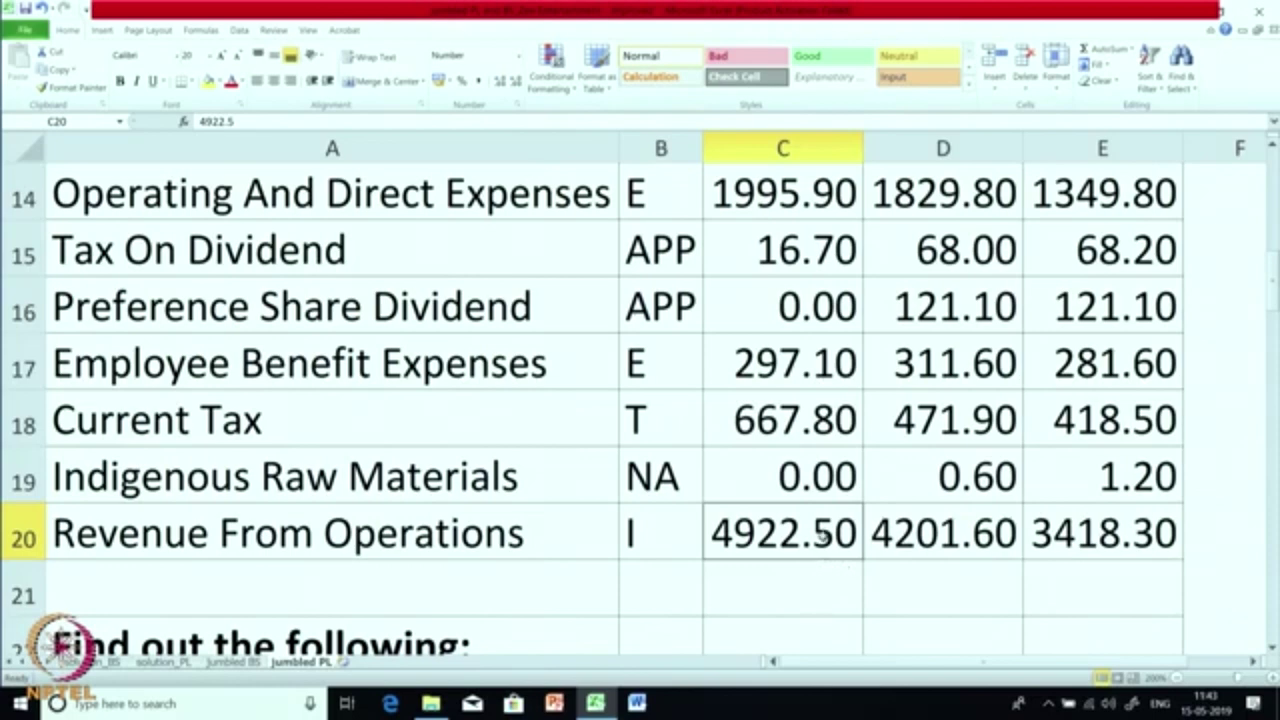
- Look over the classified items and go through the figures to find out, from Total Operating Revenues down to Equity Dividend Rate (%)
{"action": "scroll", "coordinate": [896, 510], "scroll_direction": "up", "scroll_amount": 5}
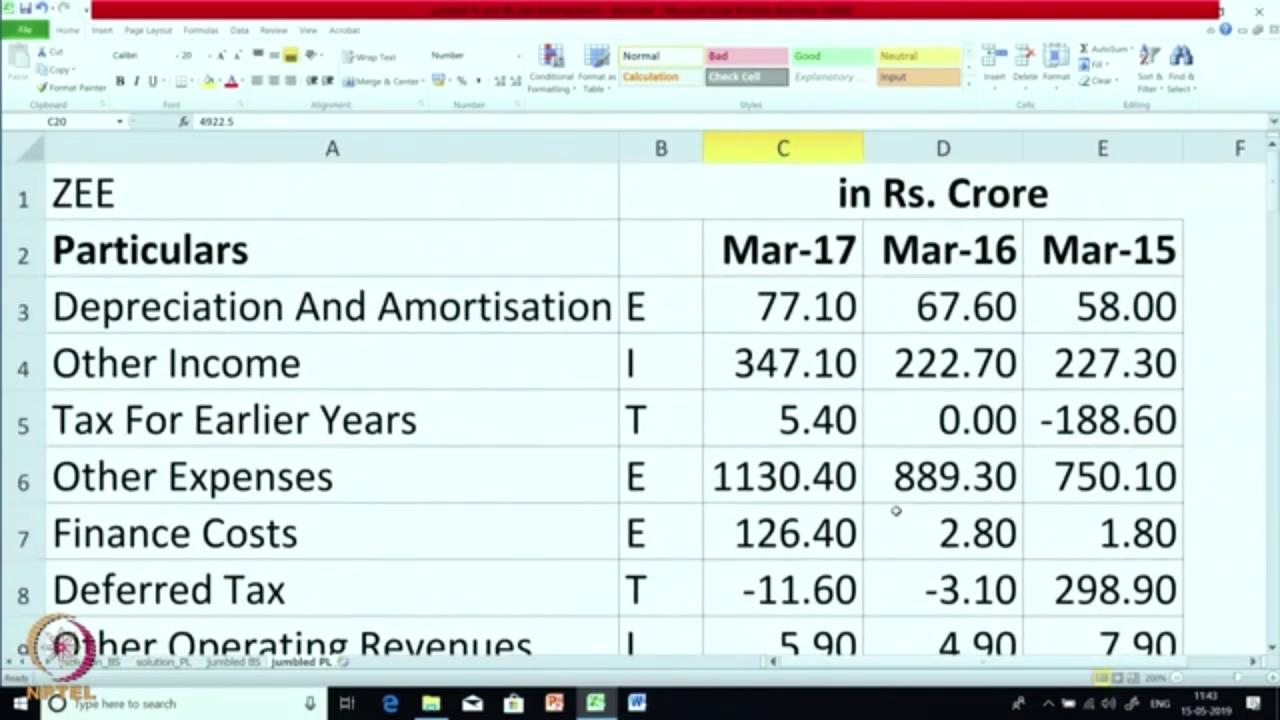
{"action": "scroll", "coordinate": [896, 510], "scroll_direction": "down", "scroll_amount": 6}
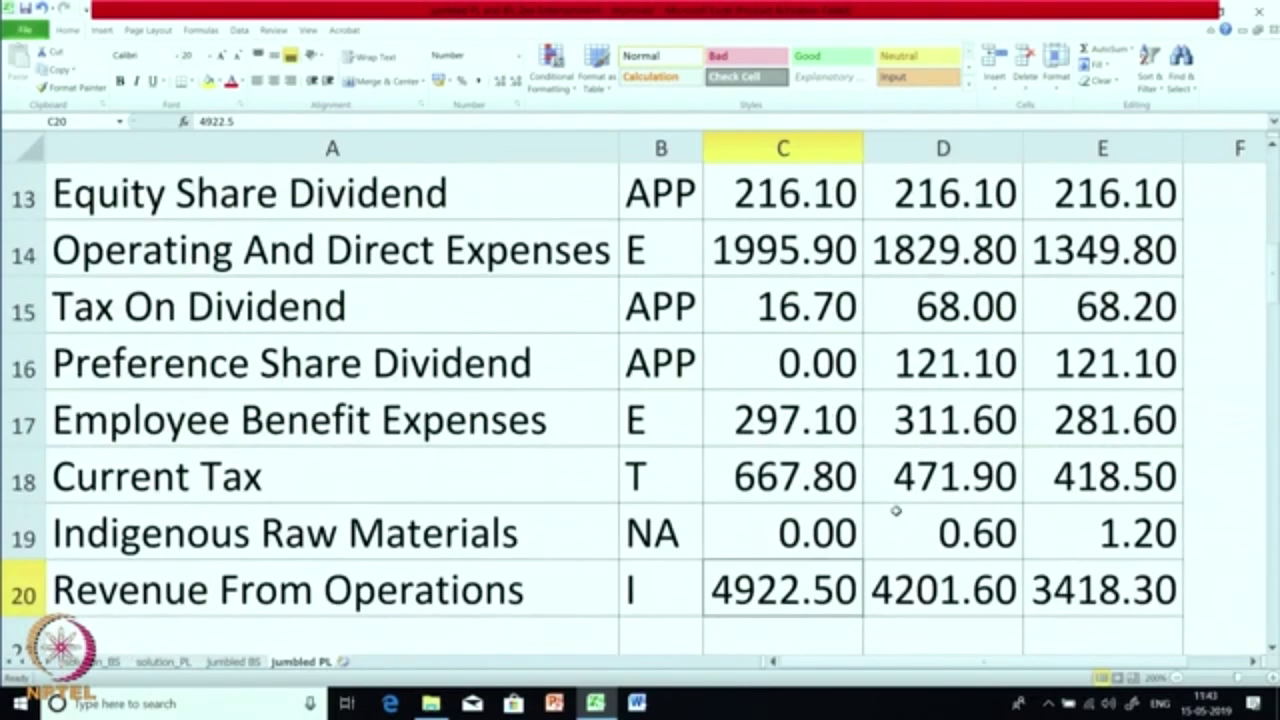
{"action": "scroll", "coordinate": [896, 510], "scroll_direction": "down", "scroll_amount": 1}
{"action": "scroll", "coordinate": [896, 510], "scroll_direction": "down", "scroll_amount": 1}
{"action": "scroll", "coordinate": [896, 510], "scroll_direction": "up", "scroll_amount": 1}
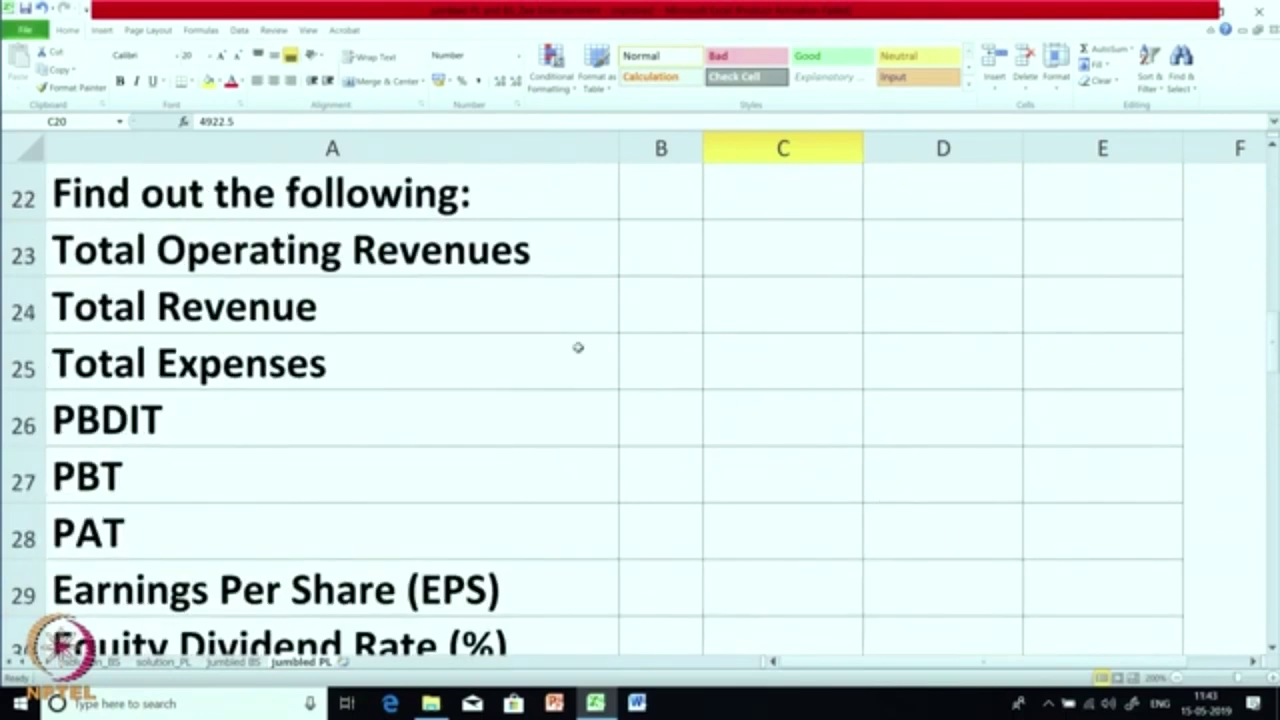
{"action": "left_click", "coordinate": [657, 264]}
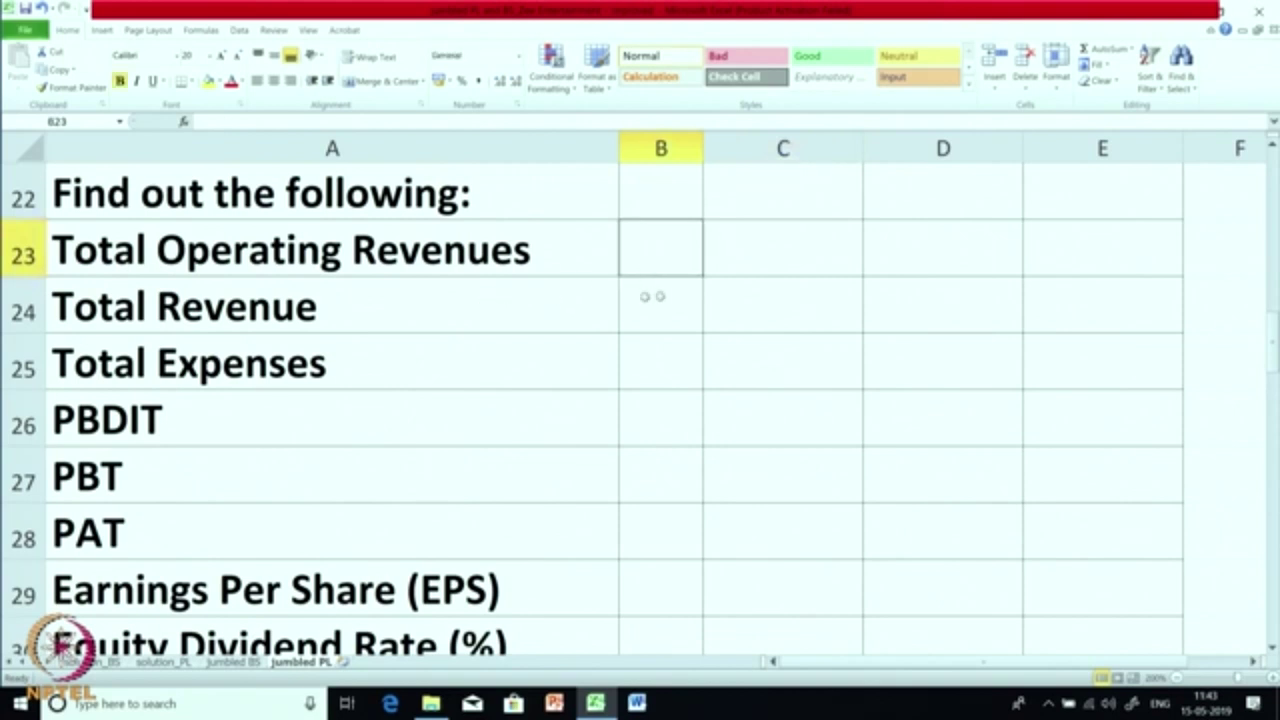
{"action": "left_click", "coordinate": [771, 298]}
{"action": "left_click", "coordinate": [731, 355]}
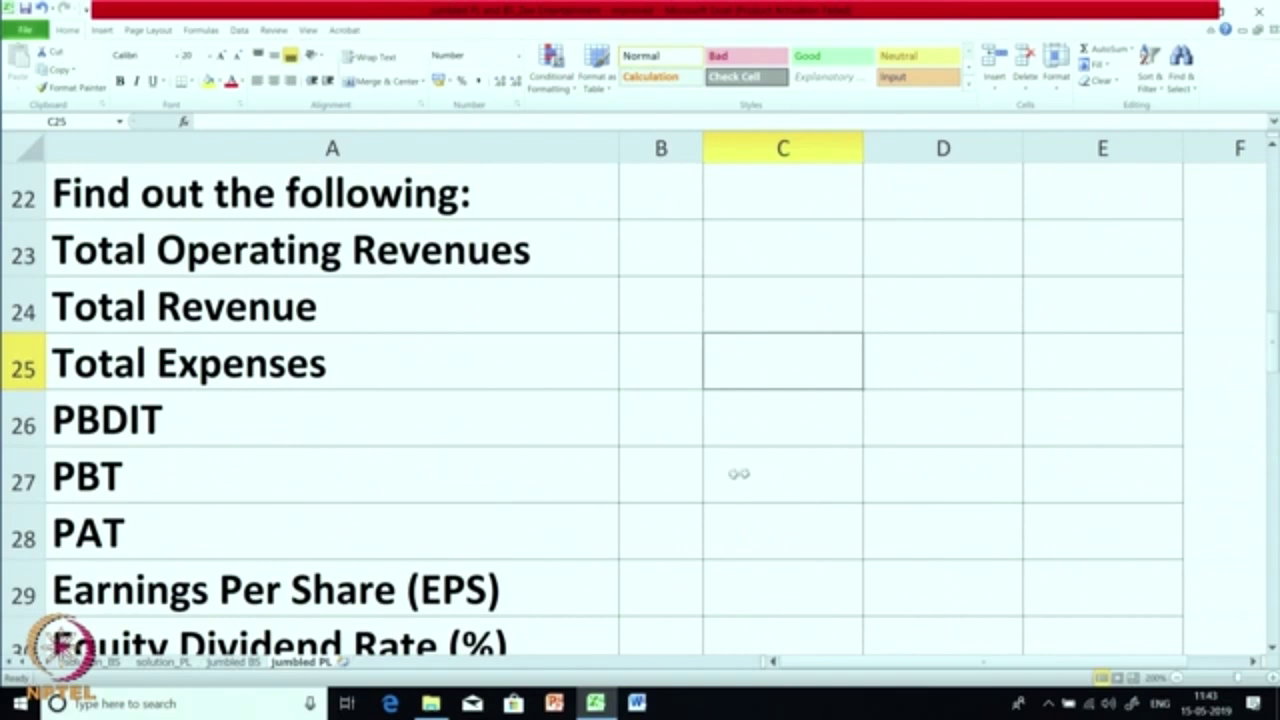
{"action": "left_click", "coordinate": [727, 477]}
{"action": "left_click", "coordinate": [765, 533]}
{"action": "scroll", "coordinate": [765, 533], "scroll_direction": "down", "scroll_amount": 1}
{"action": "left_click", "coordinate": [768, 438]}
{"action": "left_click", "coordinate": [751, 487]}
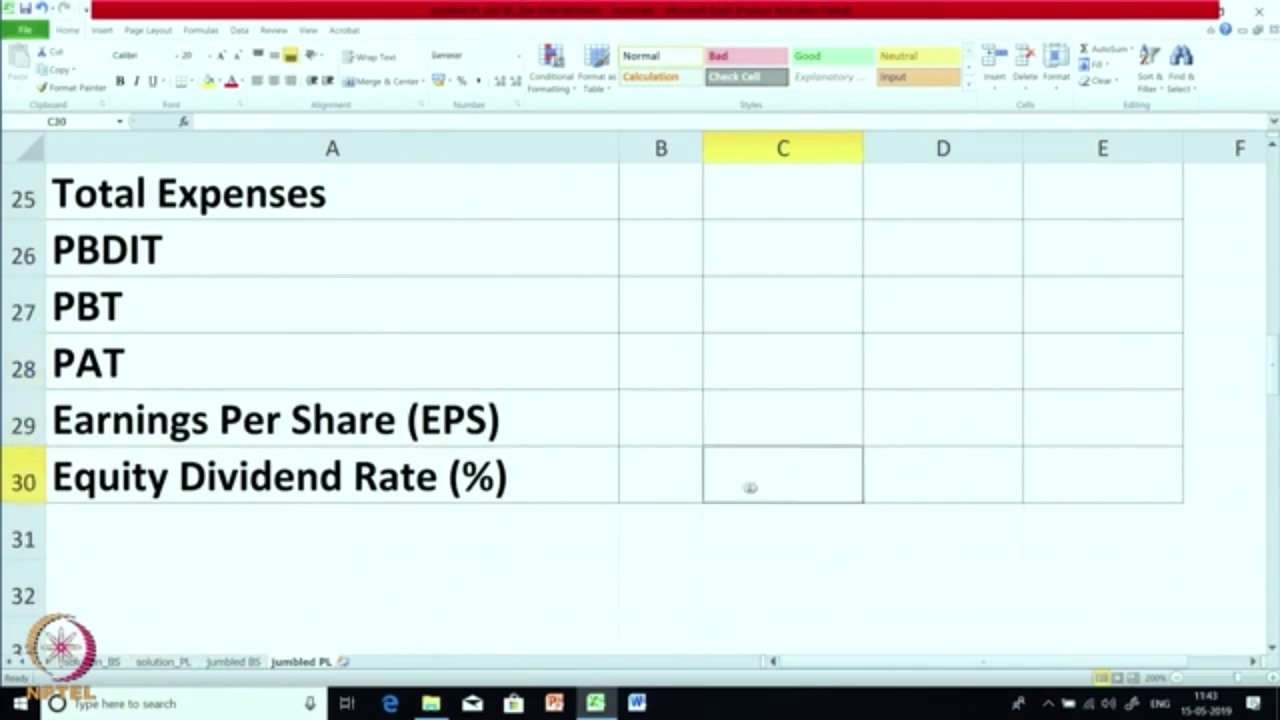
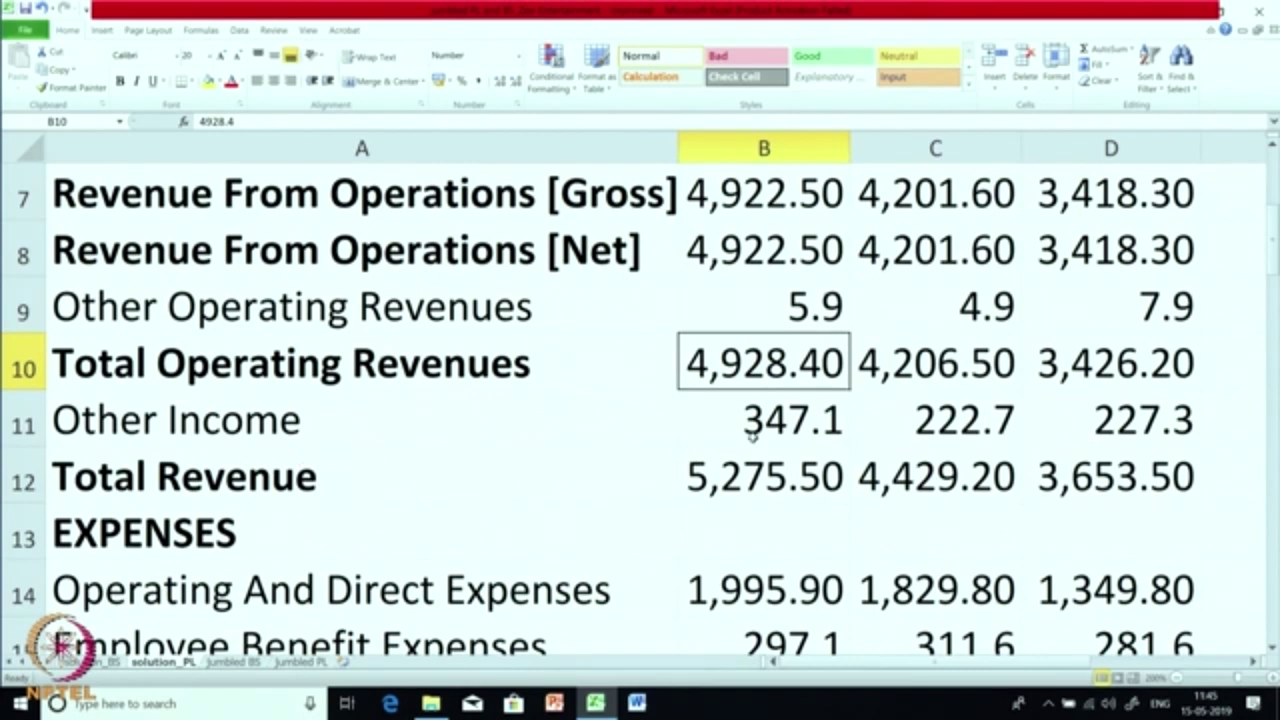
- Examine how Revenue From Operations, Other Operating Revenues and Other Income are arranged in the INCOME section of the solution_PL sheet
{"action": "left_click", "coordinate": [279, 434]}
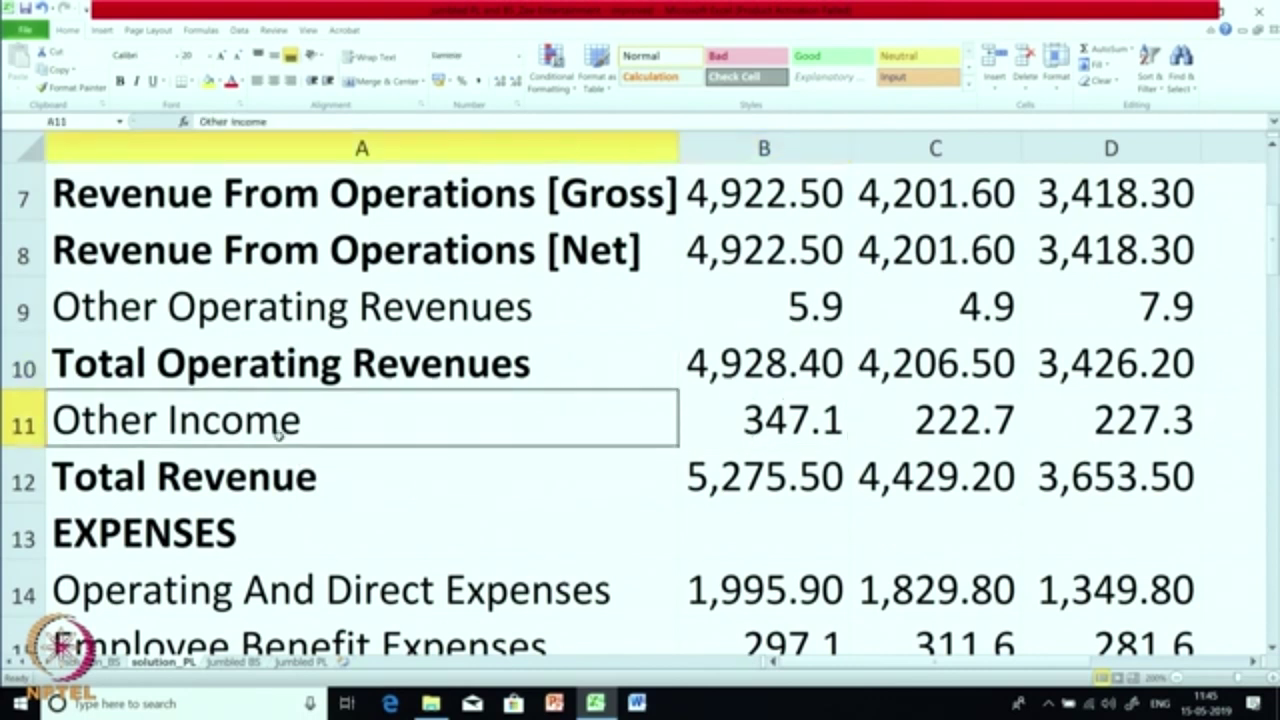
{"action": "left_click", "coordinate": [312, 316]}
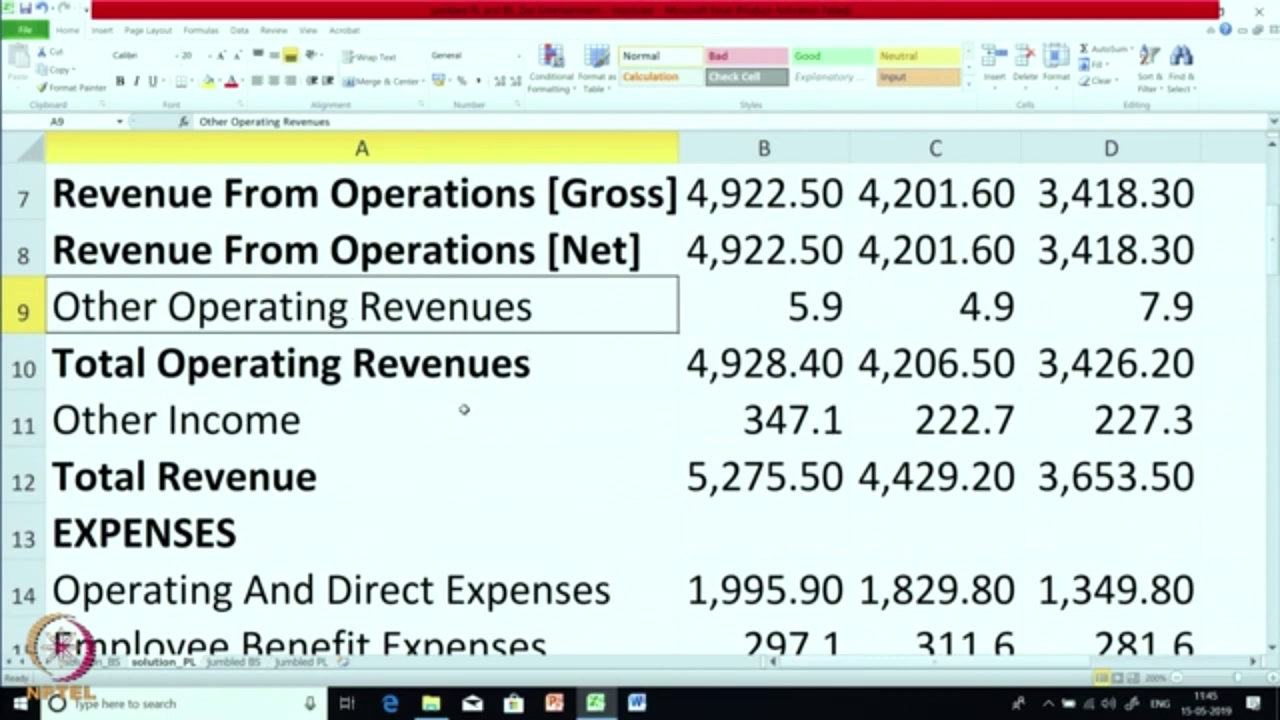
{"action": "scroll", "coordinate": [464, 409], "scroll_direction": "up", "scroll_amount": 1}
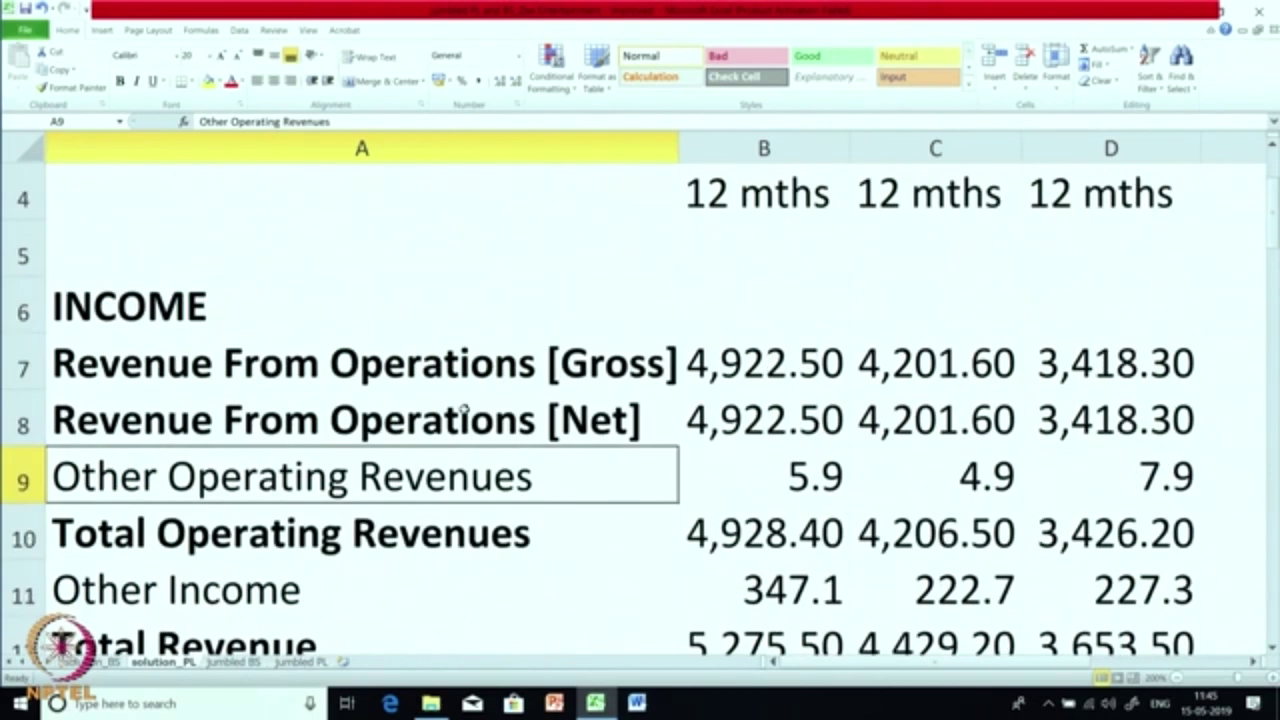
{"action": "left_click", "coordinate": [460, 357]}
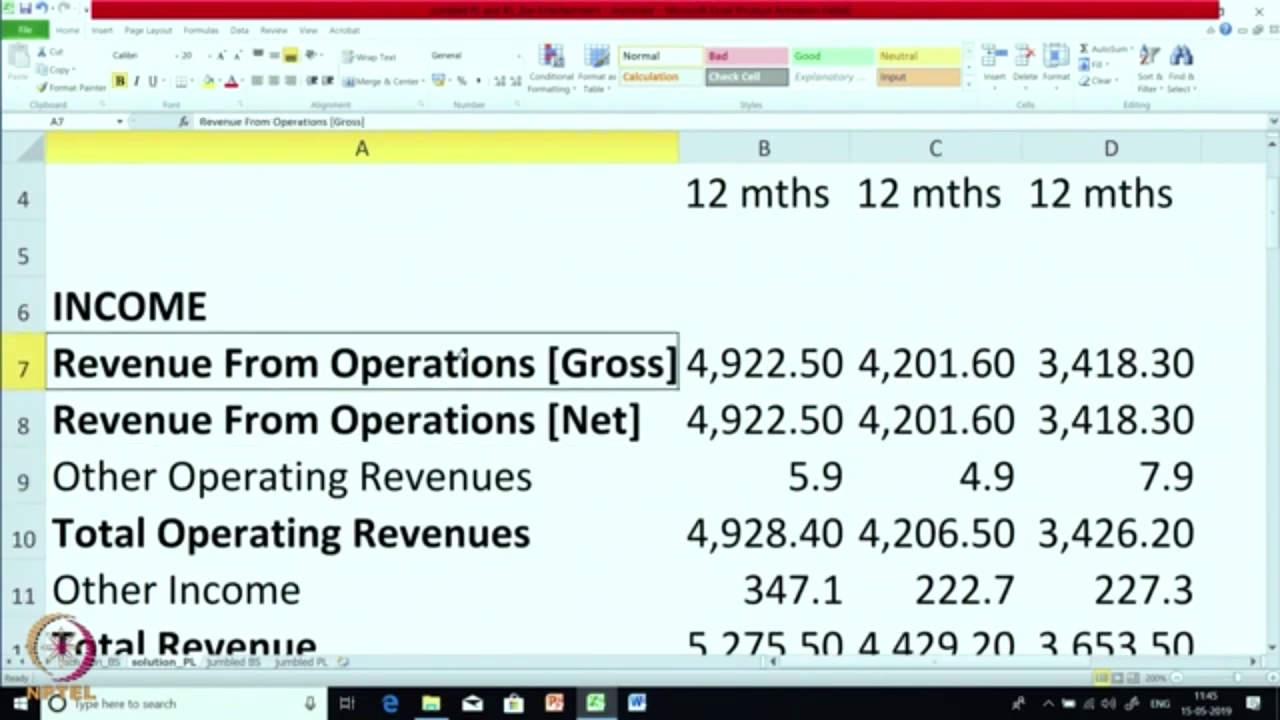
{"action": "left_click", "coordinate": [455, 481]}
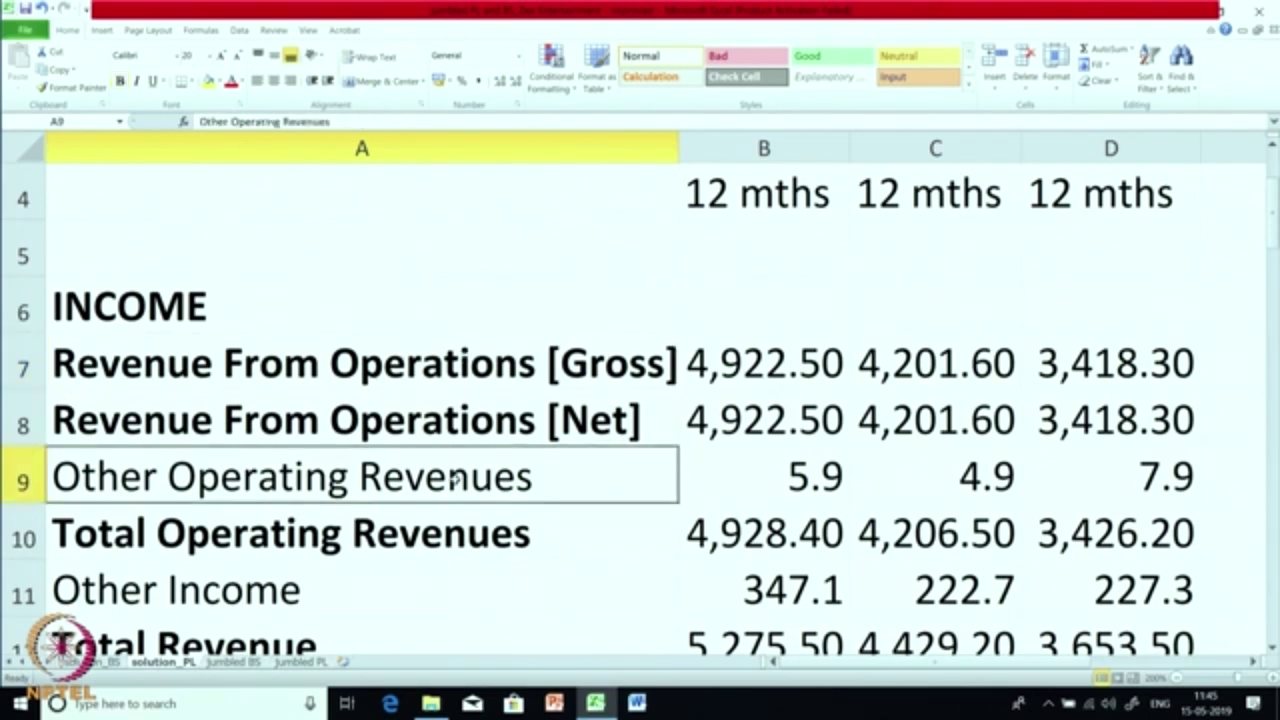
{"action": "scroll", "coordinate": [455, 481], "scroll_direction": "down", "scroll_amount": 1}
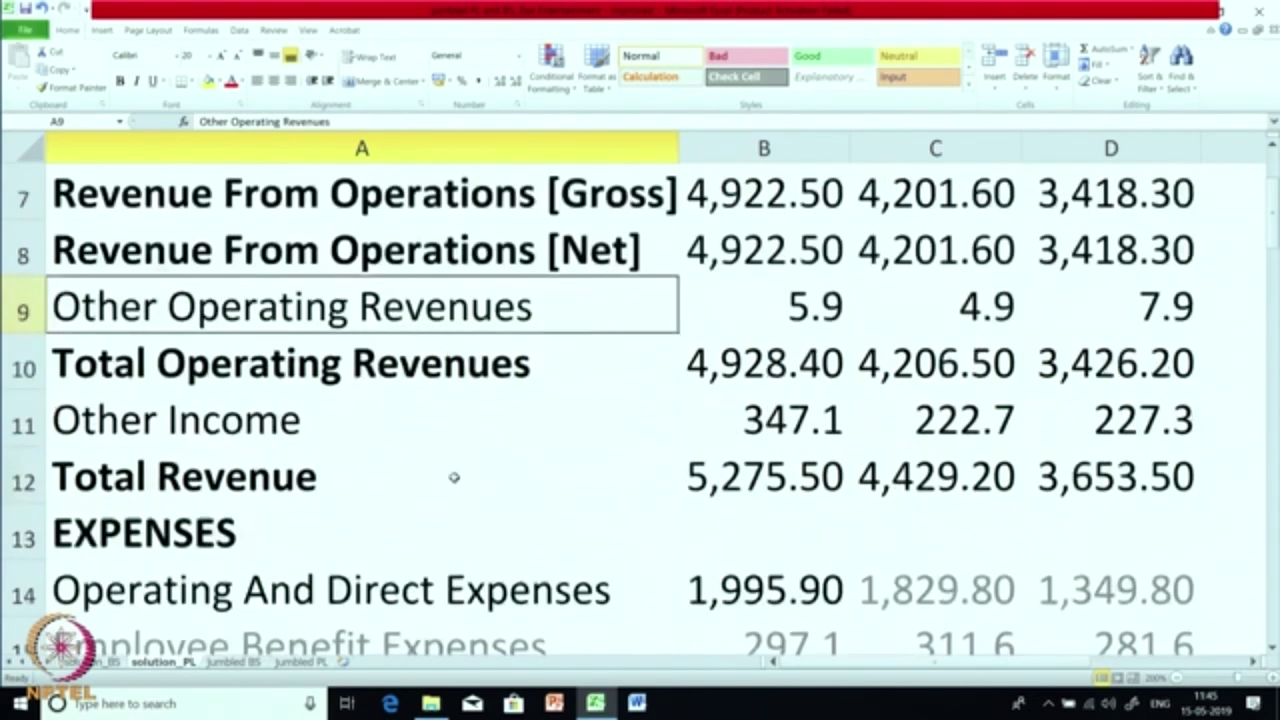
- Examine how Other Operating Revenues and Other Income lead to Total Revenue, and review Total Revenue across the three years
{"action": "left_click", "coordinate": [401, 436]}
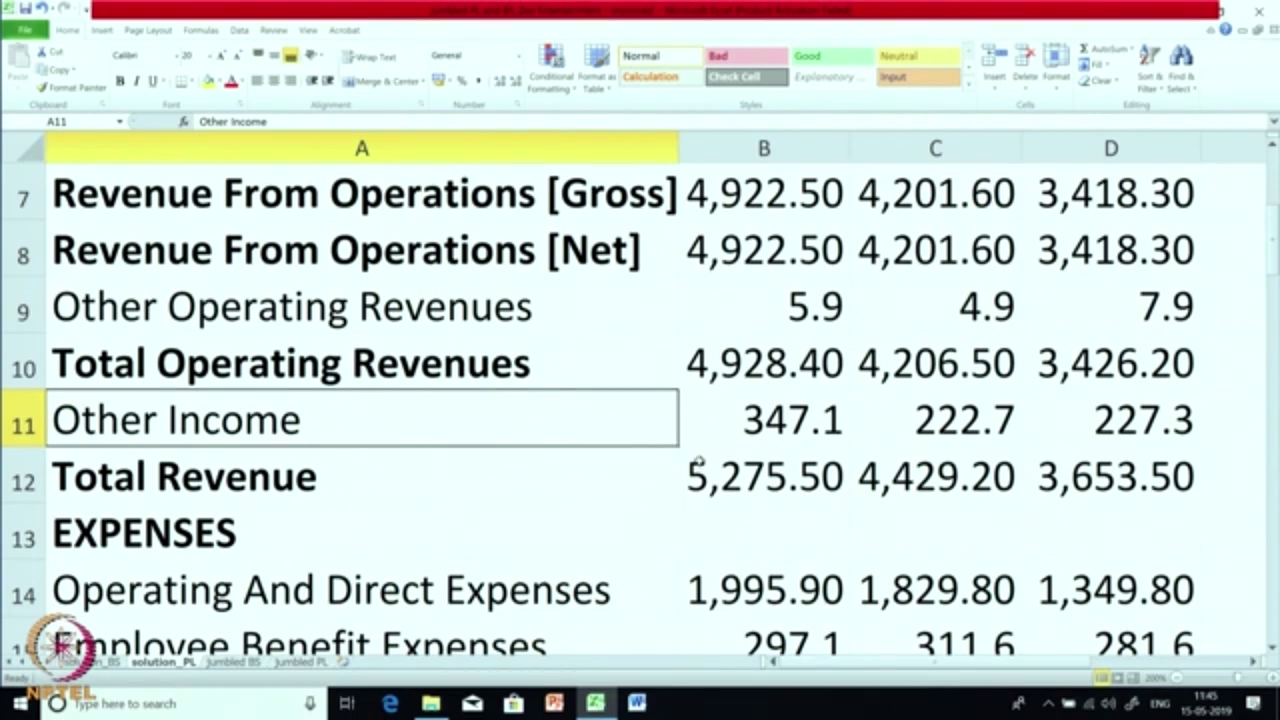
{"action": "left_click", "coordinate": [566, 321]}
{"action": "left_click", "coordinate": [540, 420]}
{"action": "left_click", "coordinate": [543, 474]}
{"action": "left_click", "coordinate": [827, 489]}
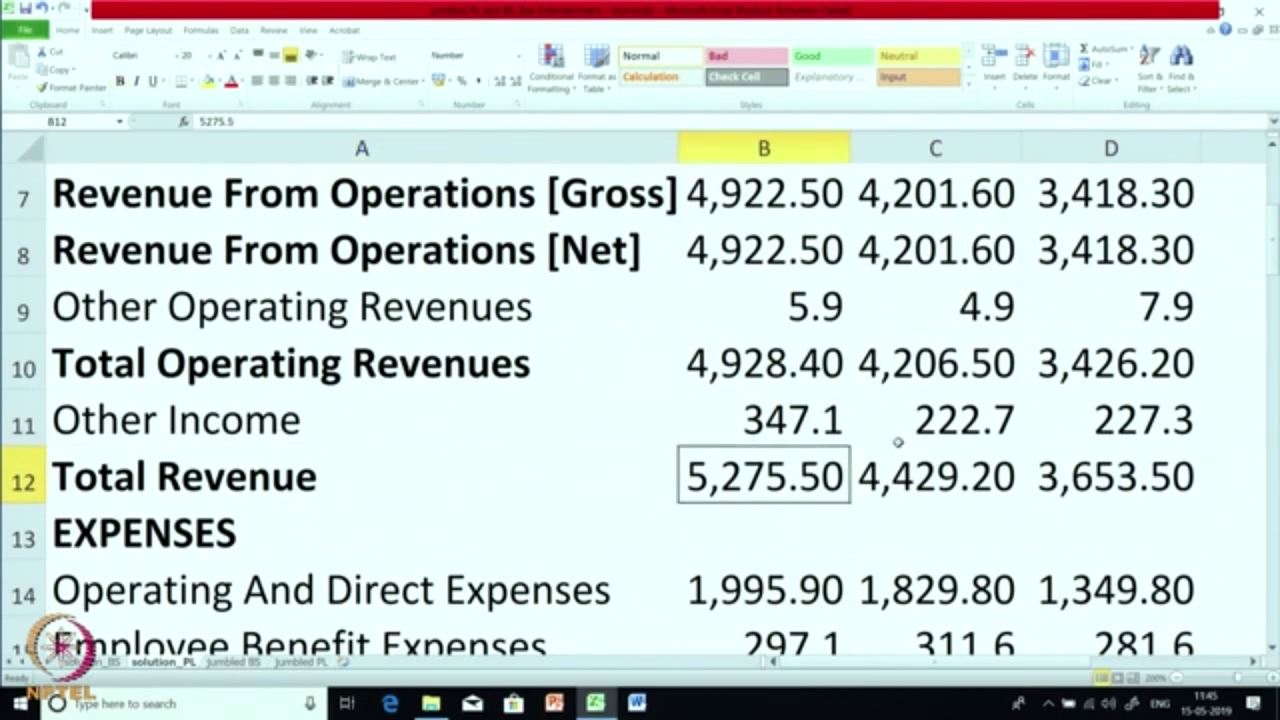
{"action": "left_click_drag", "start_coordinate": [1070, 475], "coordinate": [765, 477]}
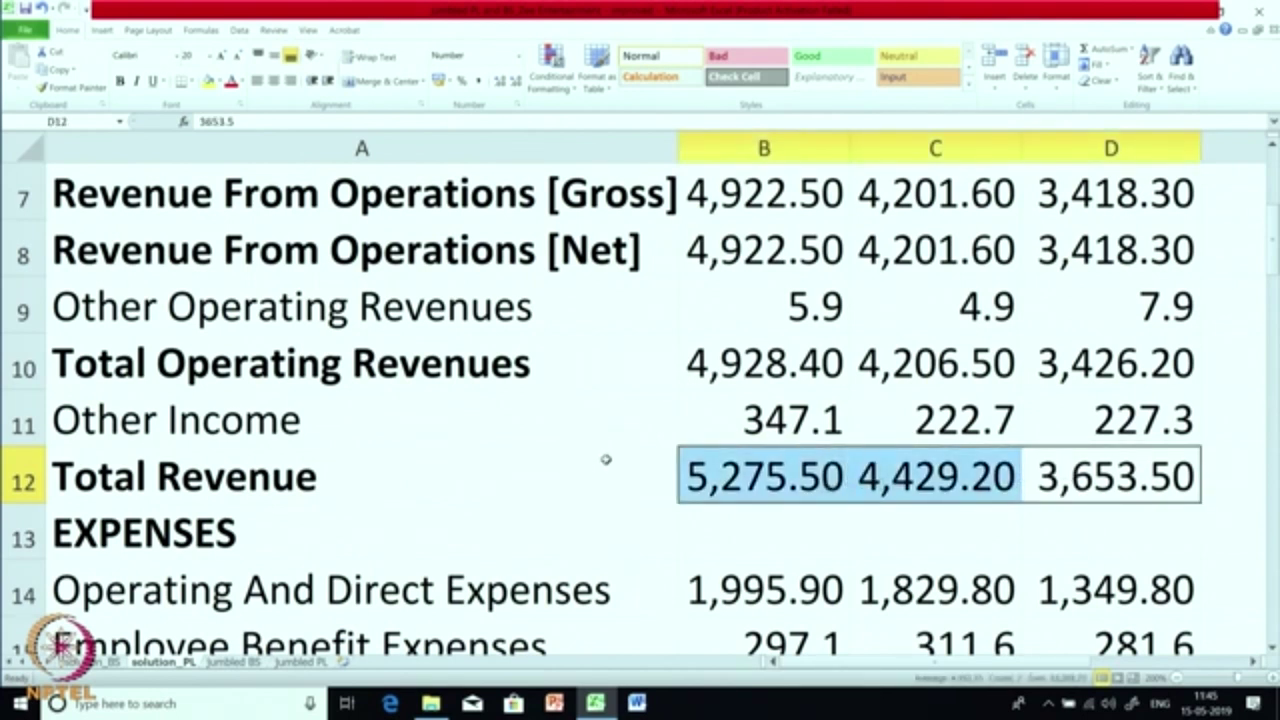
- Go through the EXPENSES section from Operating And Direct Expenses to Other Expenses and on to the Mar-17 Total Expenses
{"action": "scroll", "coordinate": [607, 455], "scroll_direction": "down", "scroll_amount": 1}
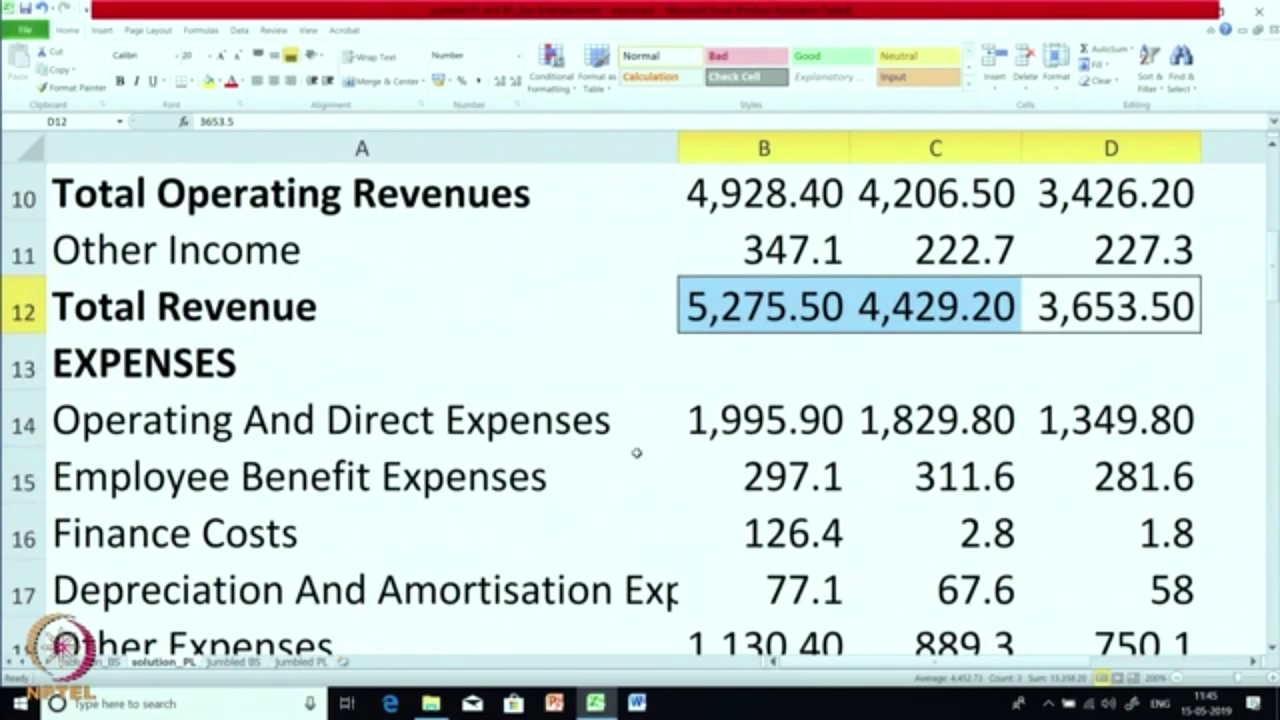
{"action": "scroll", "coordinate": [634, 447], "scroll_direction": "down", "scroll_amount": 1}
{"action": "scroll", "coordinate": [634, 447], "scroll_direction": "up", "scroll_amount": 1}
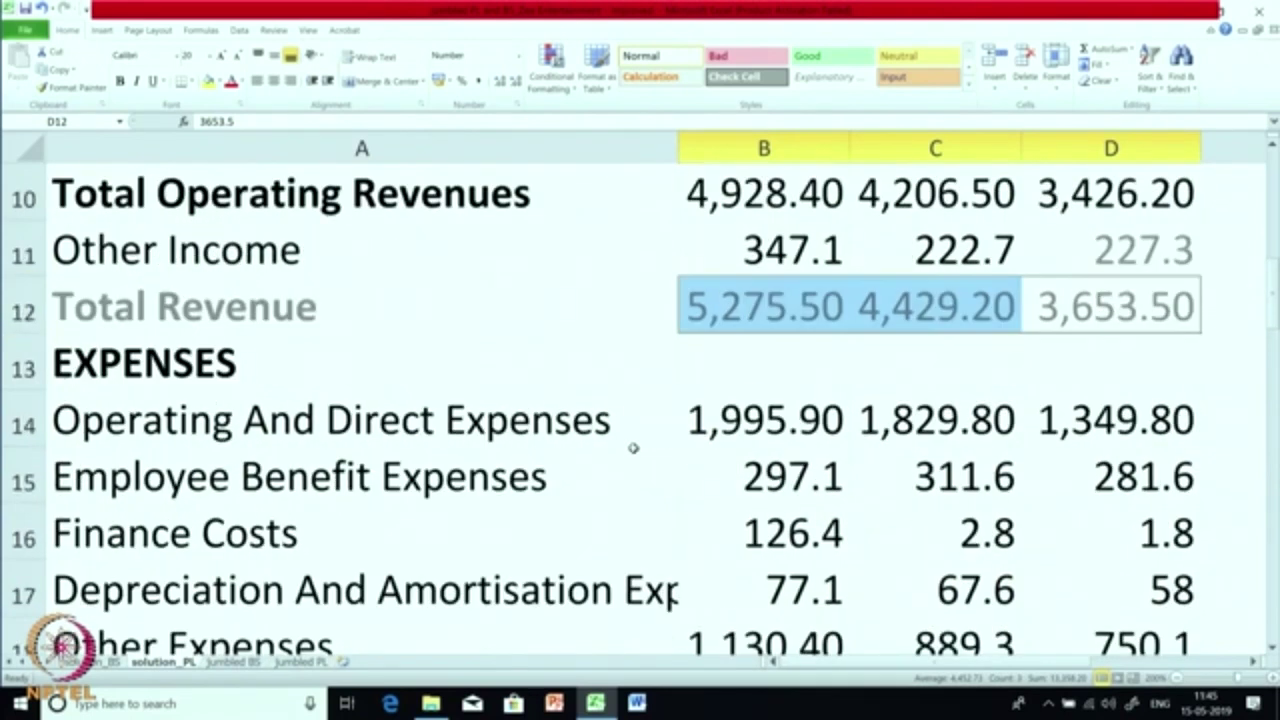
{"action": "scroll", "coordinate": [633, 448], "scroll_direction": "down", "scroll_amount": 1}
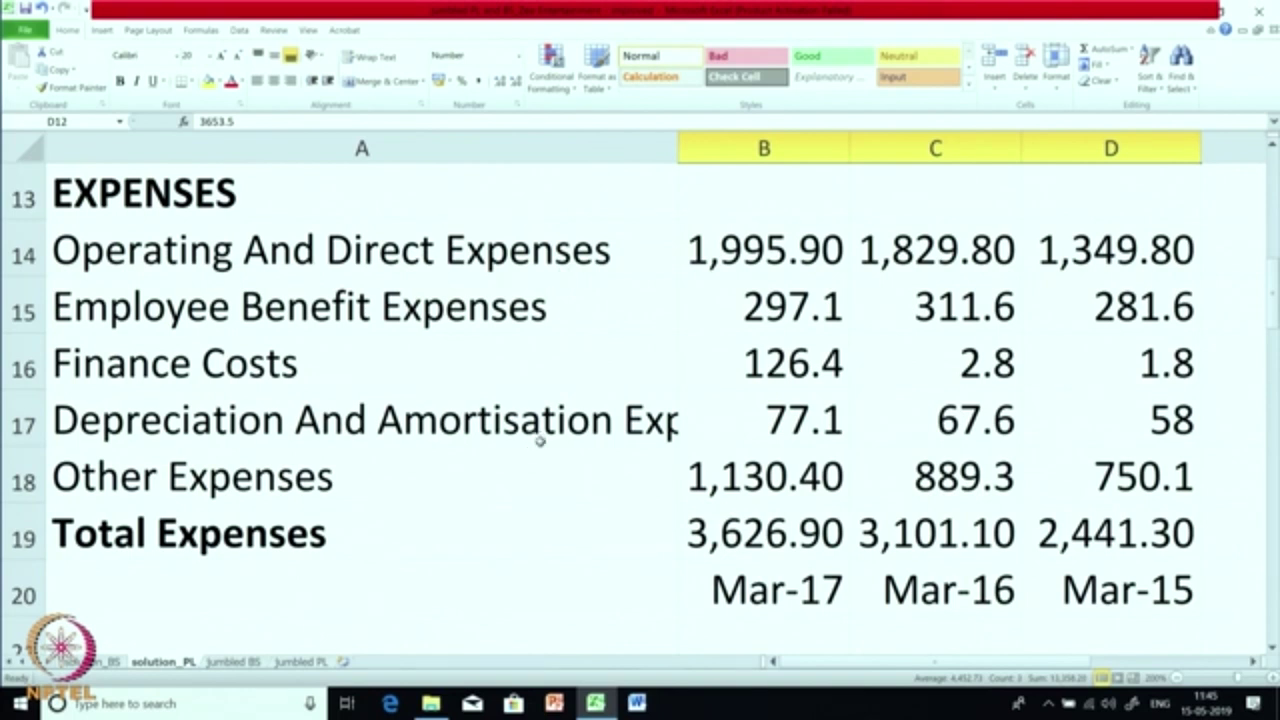
{"action": "left_click", "coordinate": [572, 266]}
{"action": "left_click", "coordinate": [546, 319]}
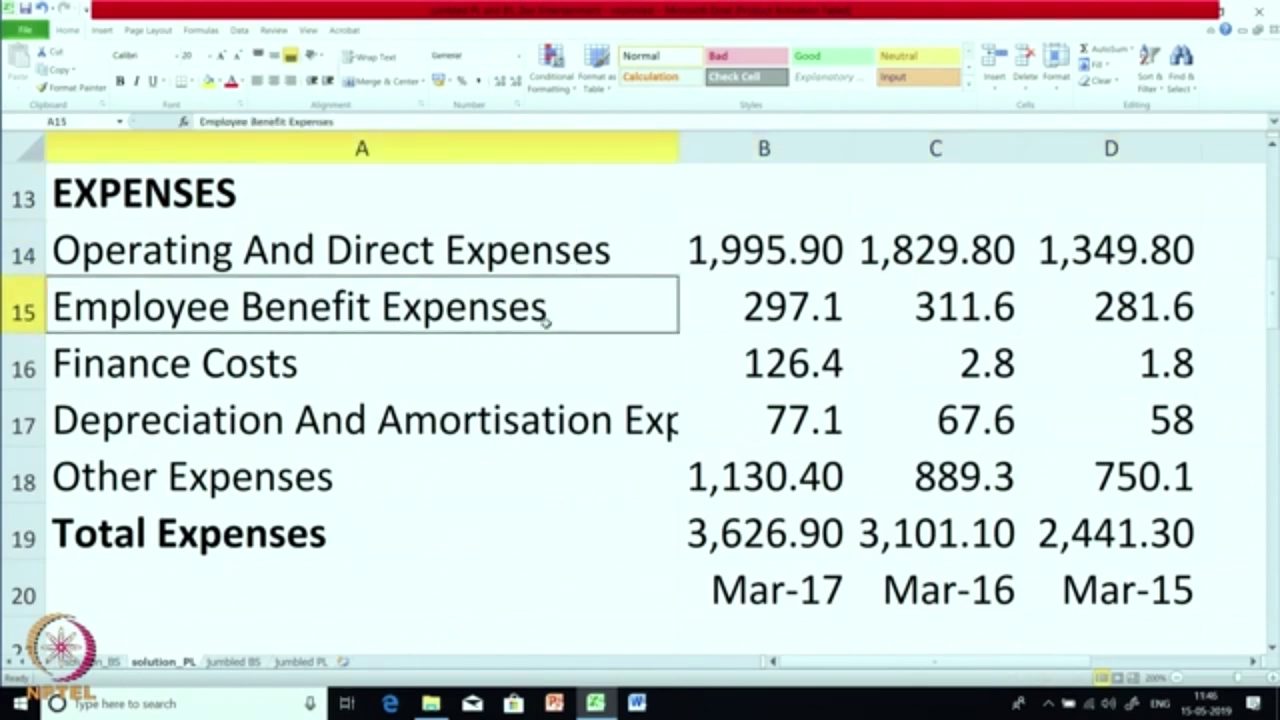
{"action": "left_click", "coordinate": [543, 365]}
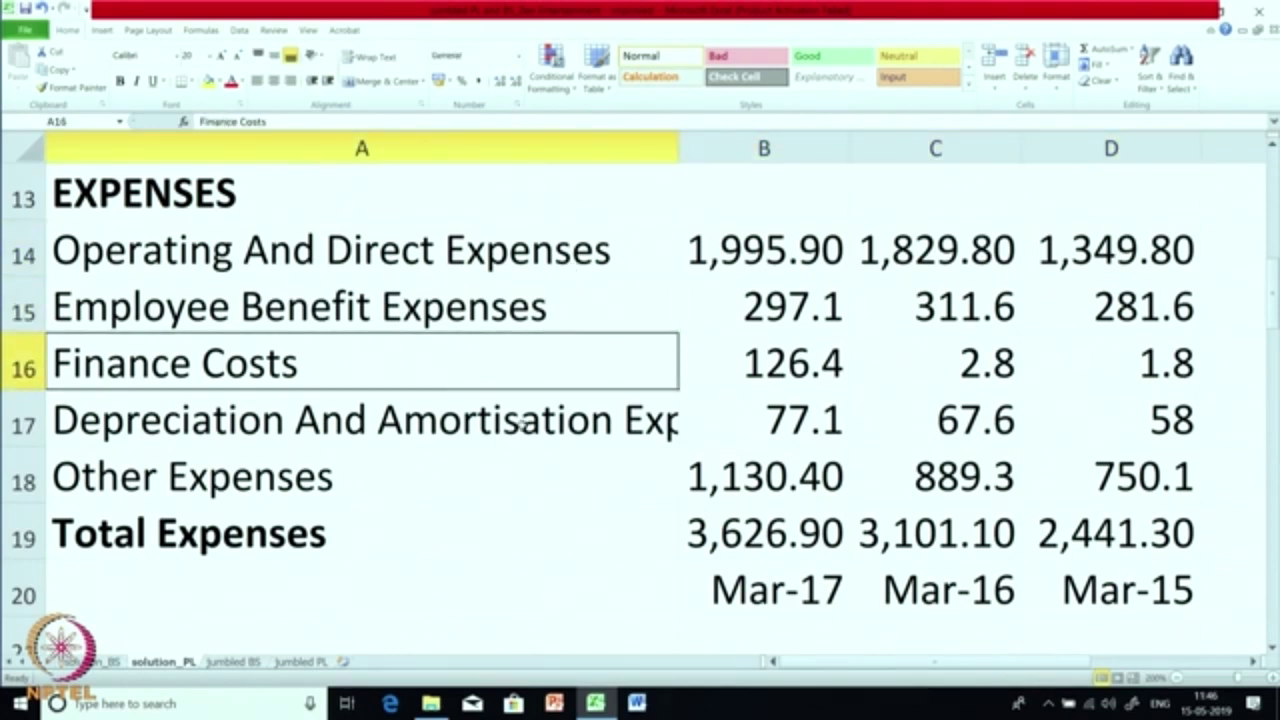
{"action": "left_click", "coordinate": [524, 430]}
{"action": "left_click", "coordinate": [505, 478]}
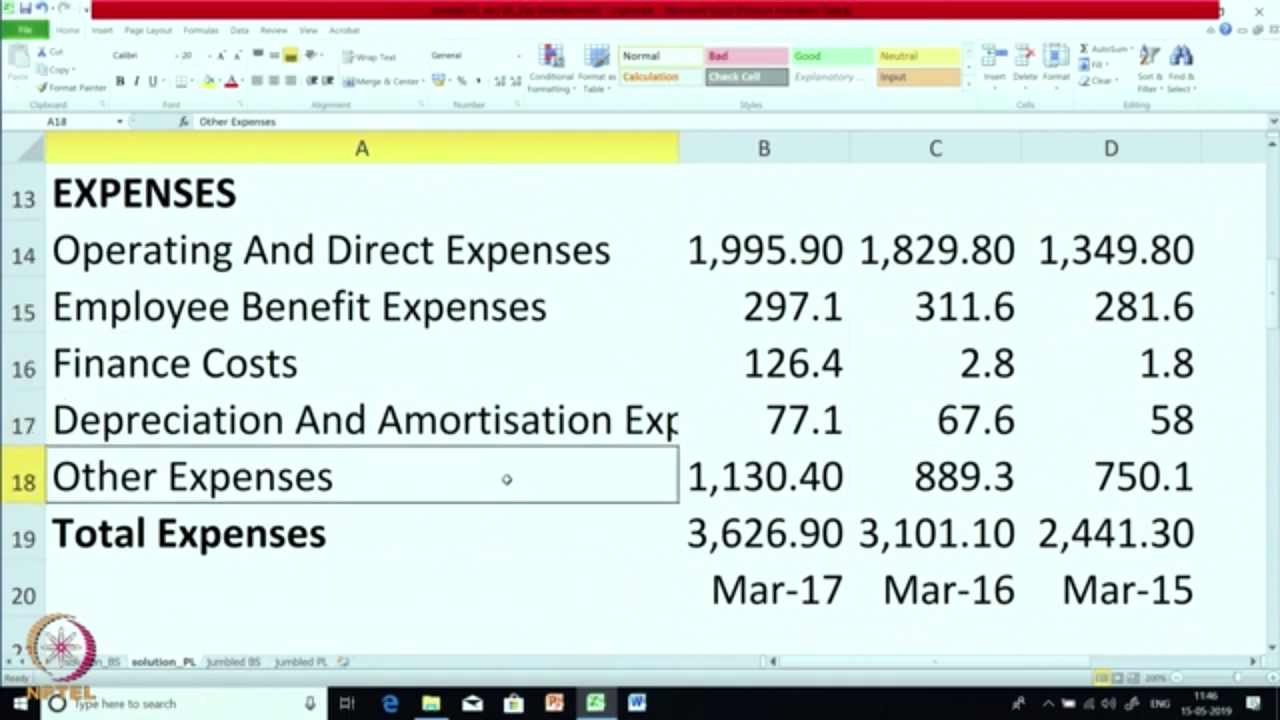
{"action": "left_click", "coordinate": [560, 543]}
{"action": "left_click", "coordinate": [741, 545]}
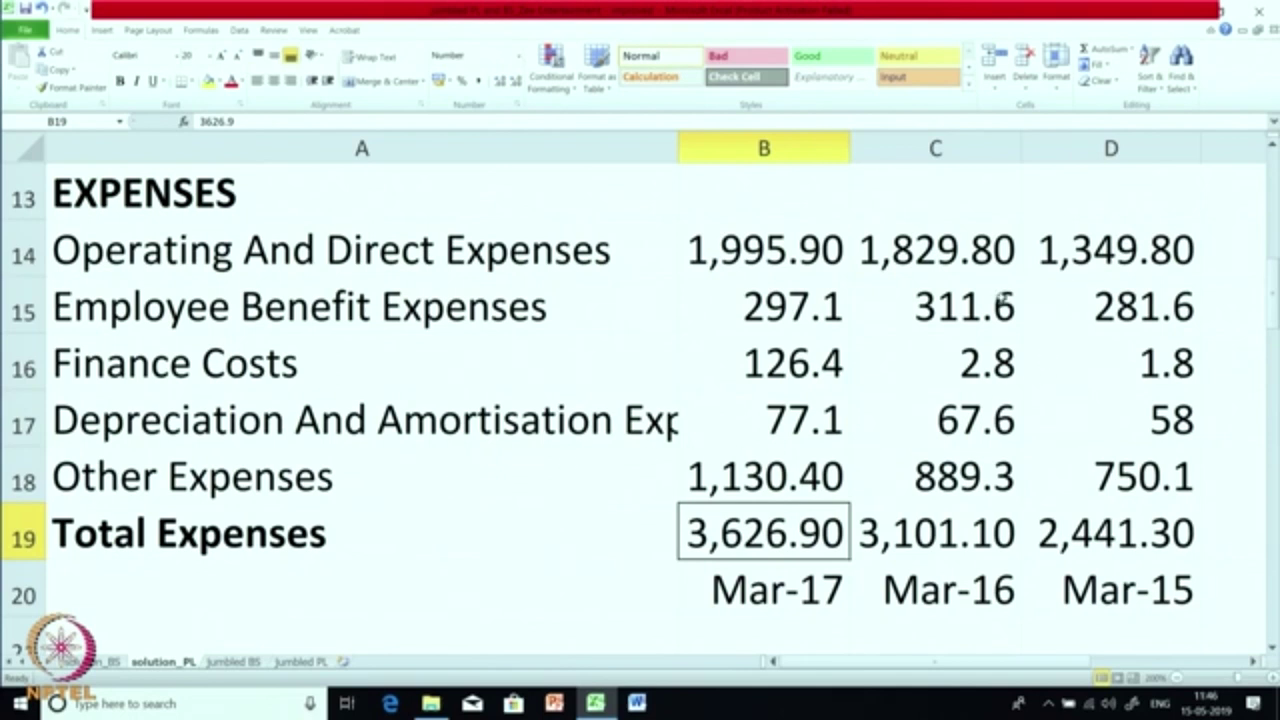
- Compare the Operating And Direct Expenses and Employee Benefit Expenses amounts across the years, then check the Mar-17 Total Expenses
{"action": "left_click_drag", "start_coordinate": [1082, 262], "coordinate": [872, 262]}
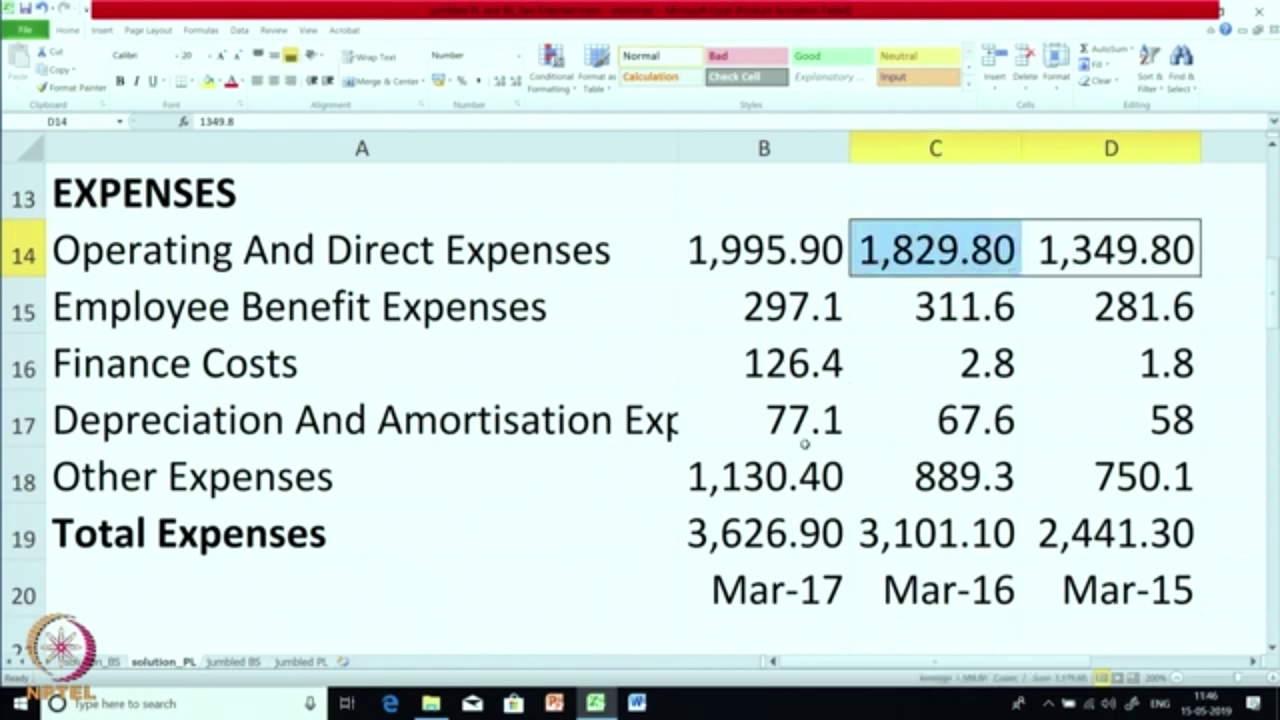
{"action": "scroll", "coordinate": [805, 443], "scroll_direction": "up", "scroll_amount": 1}
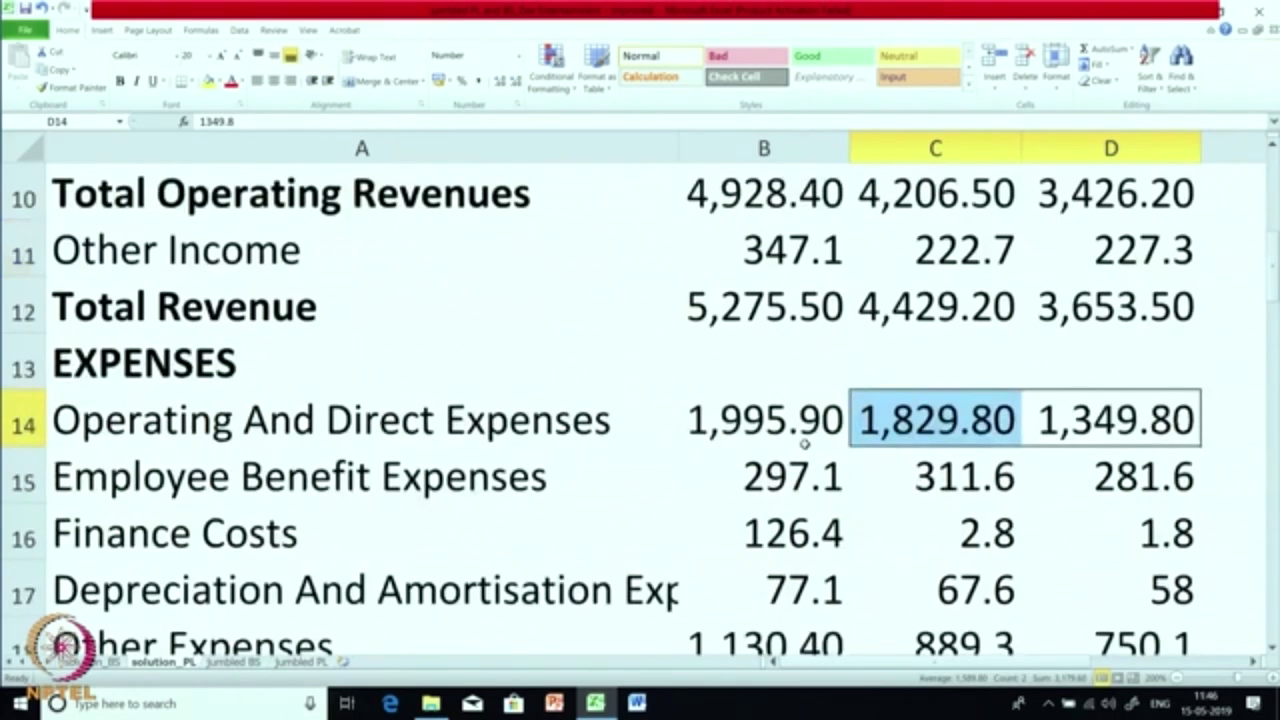
{"action": "left_click", "coordinate": [893, 488]}
{"action": "left_click", "coordinate": [818, 485]}
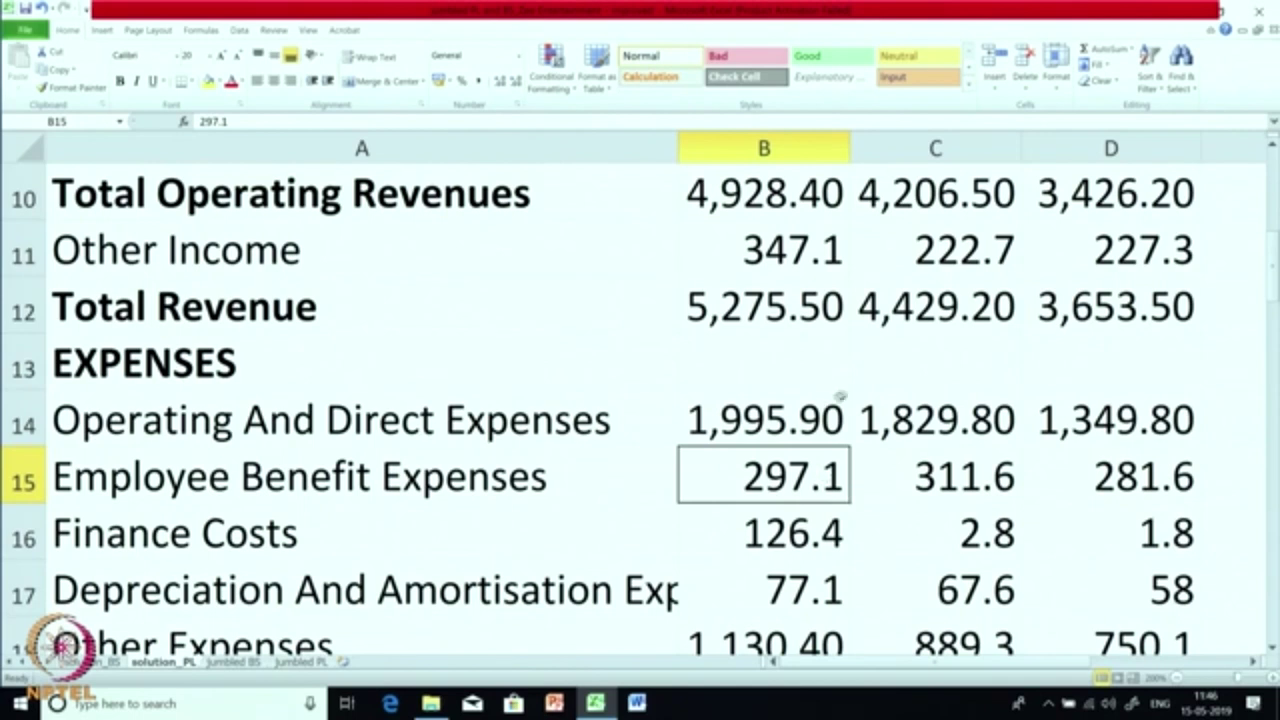
{"action": "scroll", "coordinate": [780, 388], "scroll_direction": "down", "scroll_amount": 2}
{"action": "left_click", "coordinate": [773, 376]}
- Review the profit before exceptional items for all three years and the Mar-17 Exceptional Items amount
{"action": "scroll", "coordinate": [790, 440], "scroll_direction": "down", "scroll_amount": 2}
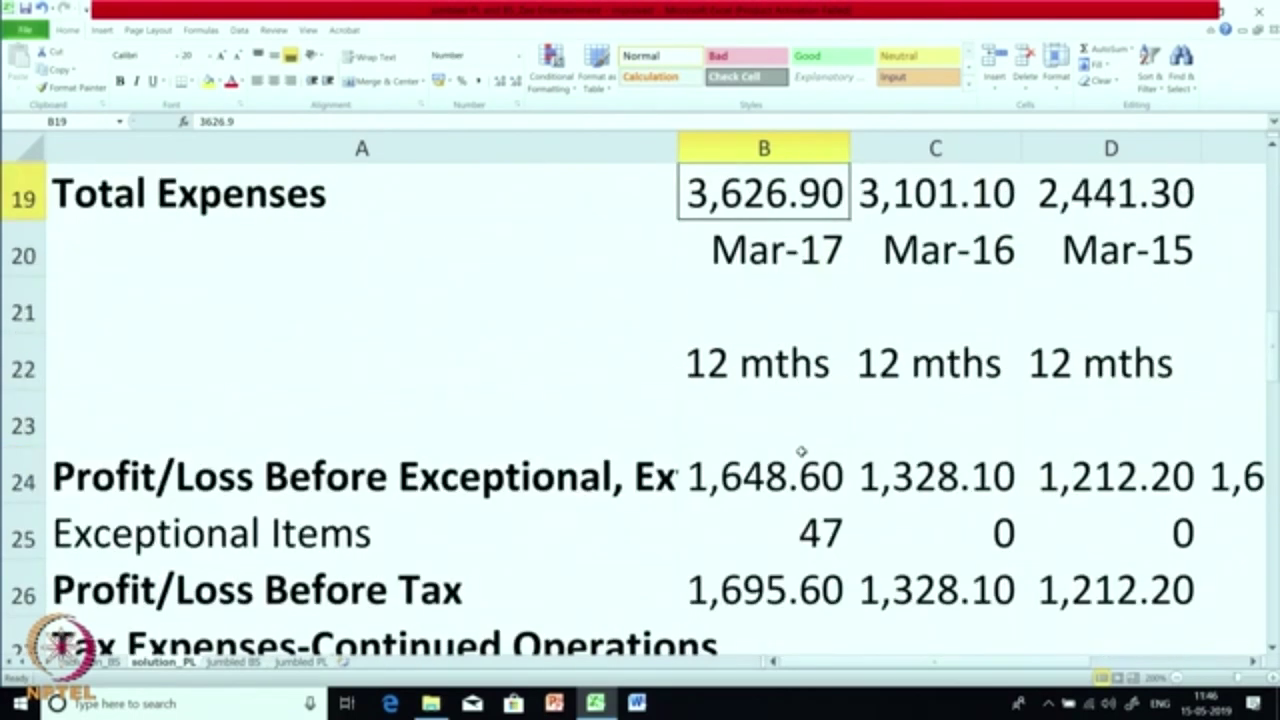
{"action": "scroll", "coordinate": [800, 465], "scroll_direction": "up", "scroll_amount": 1}
{"action": "scroll", "coordinate": [794, 457], "scroll_direction": "down", "scroll_amount": 1}
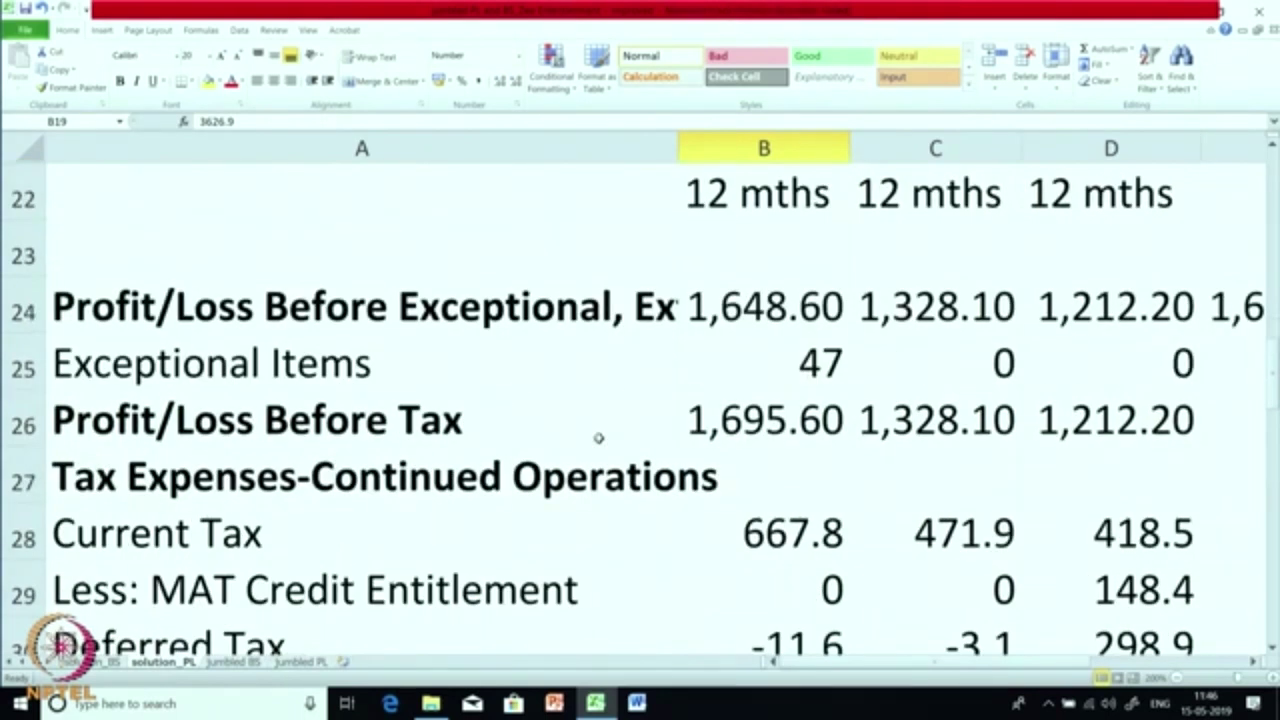
{"action": "left_click", "coordinate": [806, 316]}
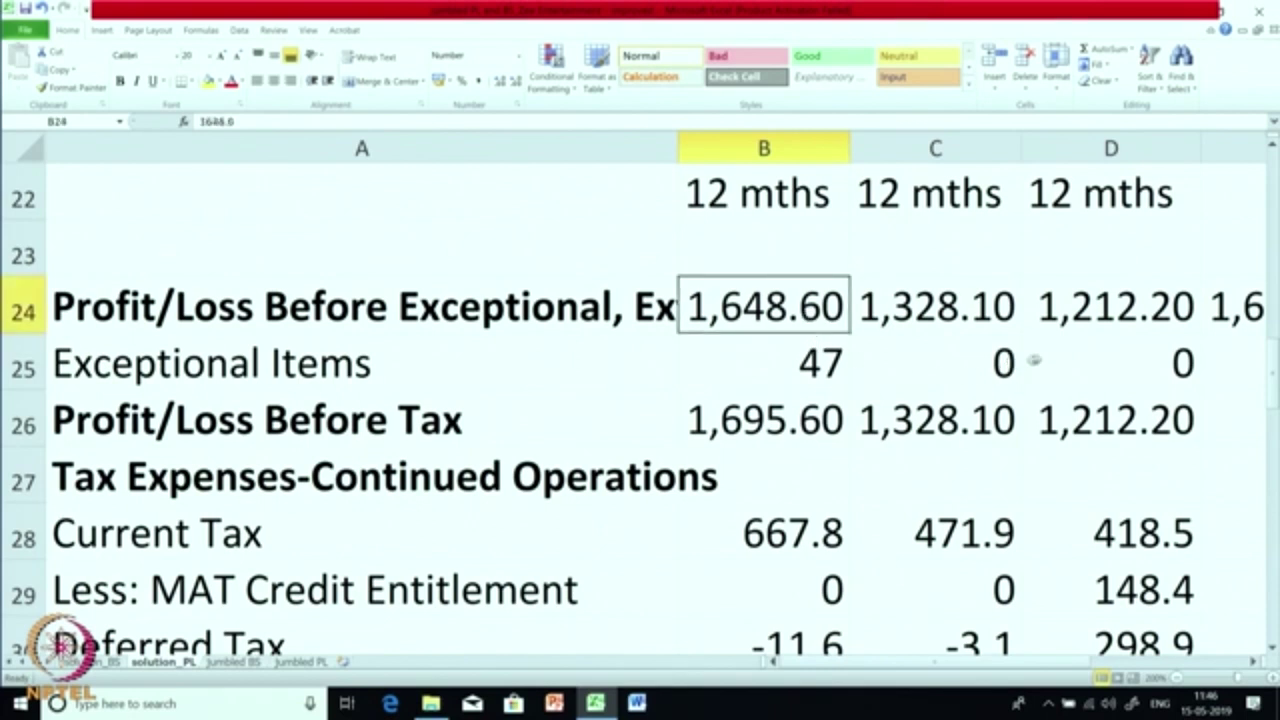
{"action": "left_click_drag", "start_coordinate": [1113, 310], "coordinate": [790, 318]}
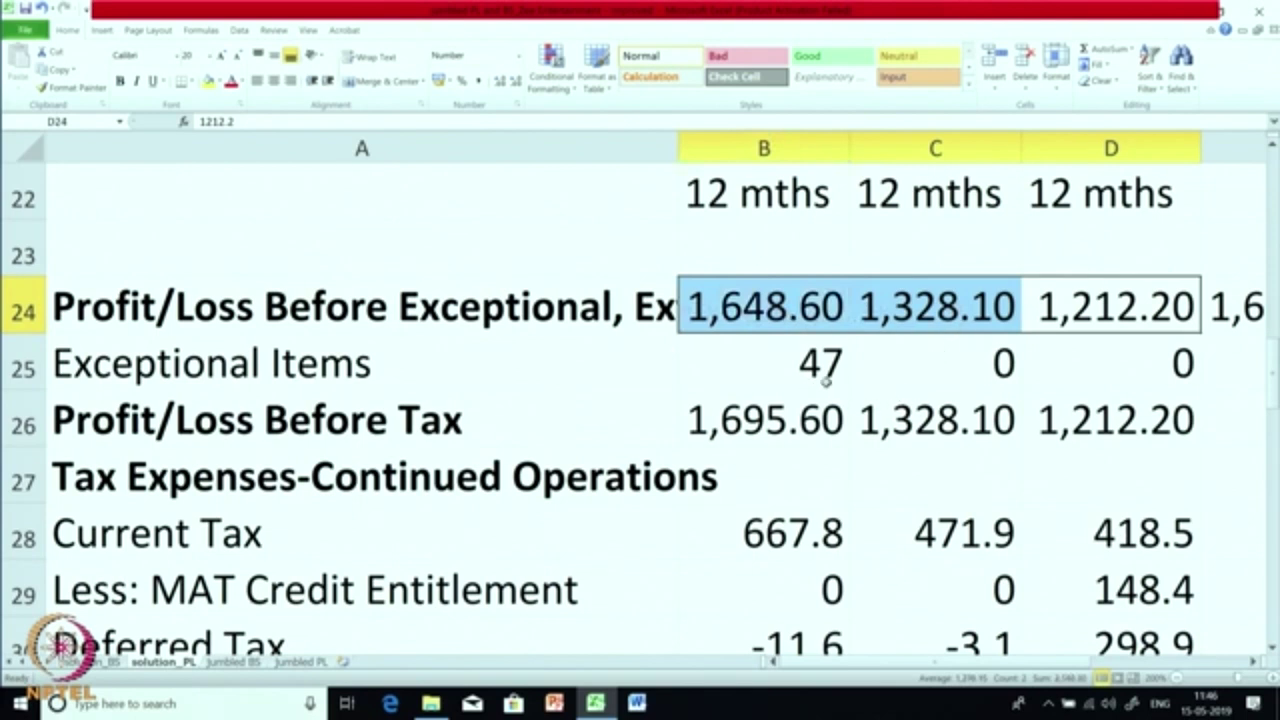
{"action": "left_click", "coordinate": [812, 368]}
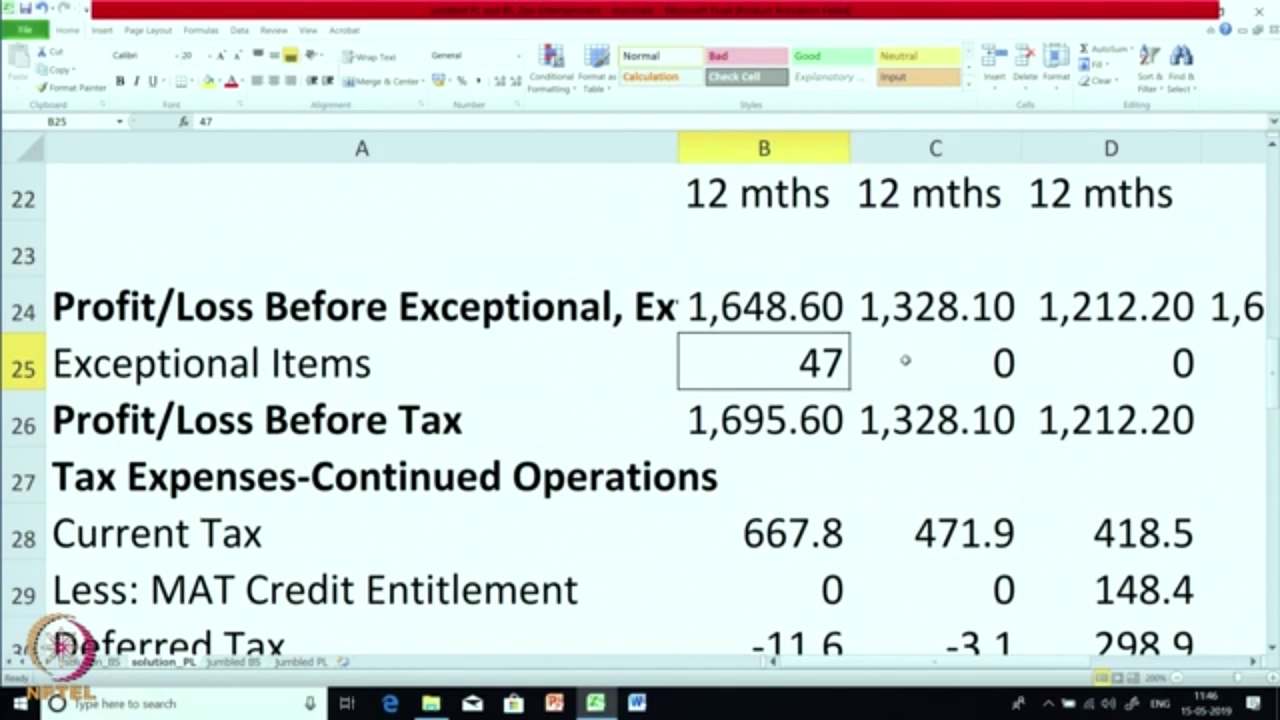
- Examine the Mar-17 Profit/Loss Before Tax and each tax item from Current Tax down to Total Tax Expenses
{"action": "scroll", "coordinate": [900, 368], "scroll_direction": "down", "scroll_amount": 1}
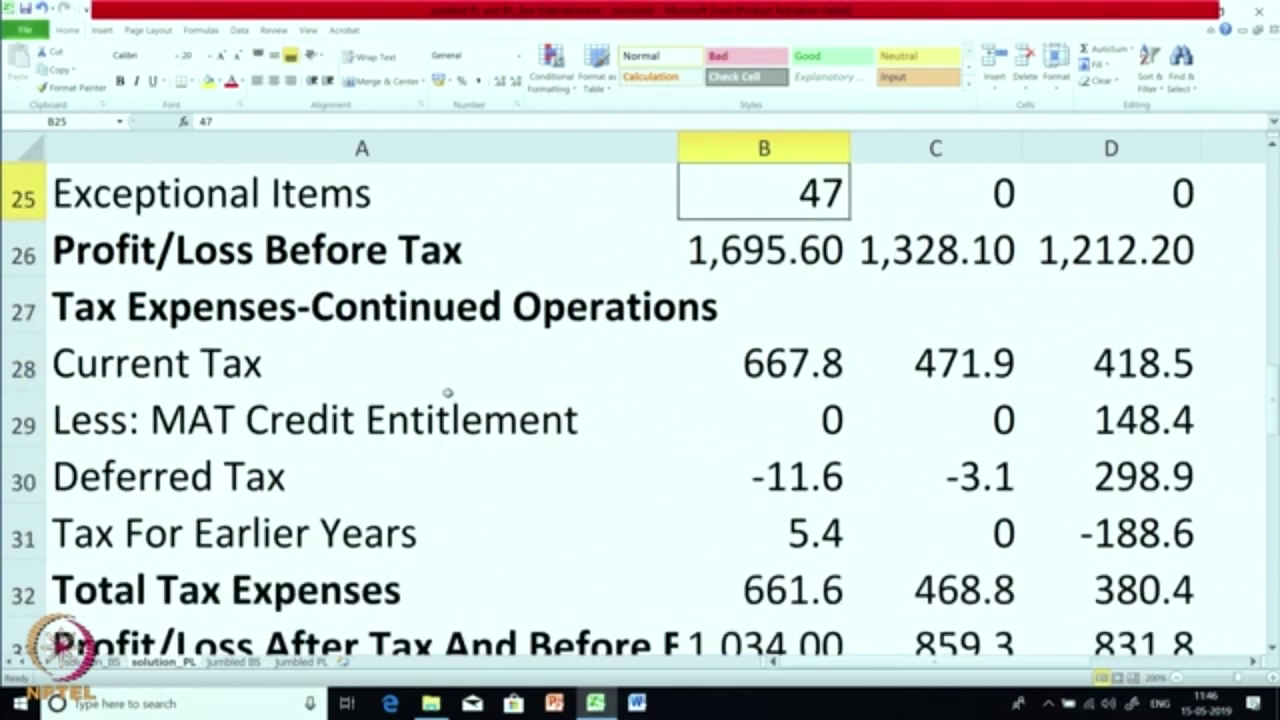
{"action": "left_click", "coordinate": [804, 262]}
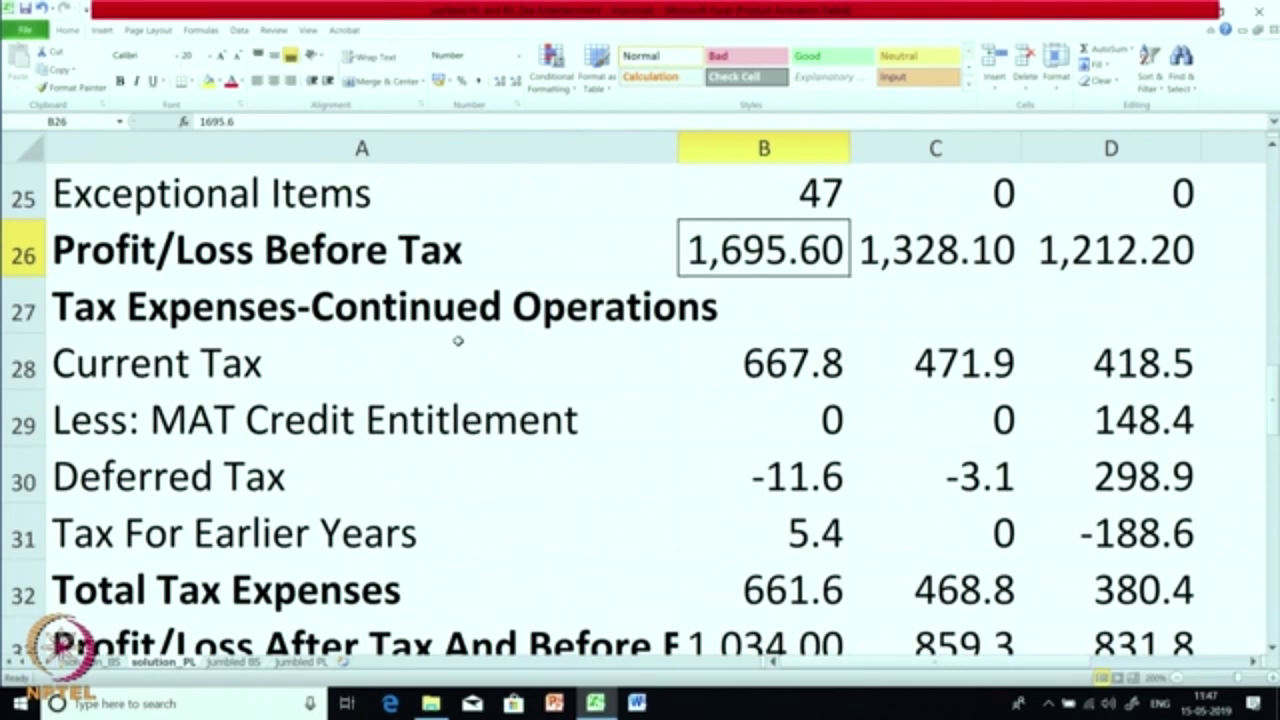
{"action": "left_click", "coordinate": [753, 374]}
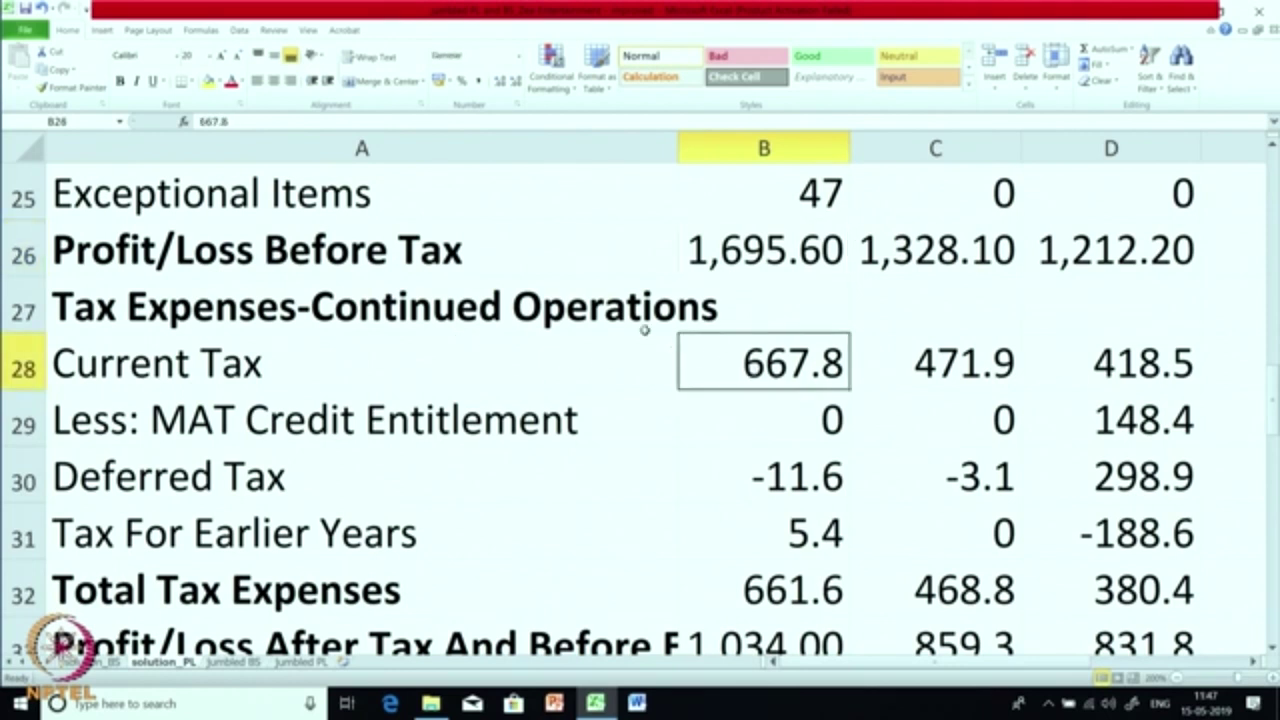
{"action": "left_click", "coordinate": [723, 429]}
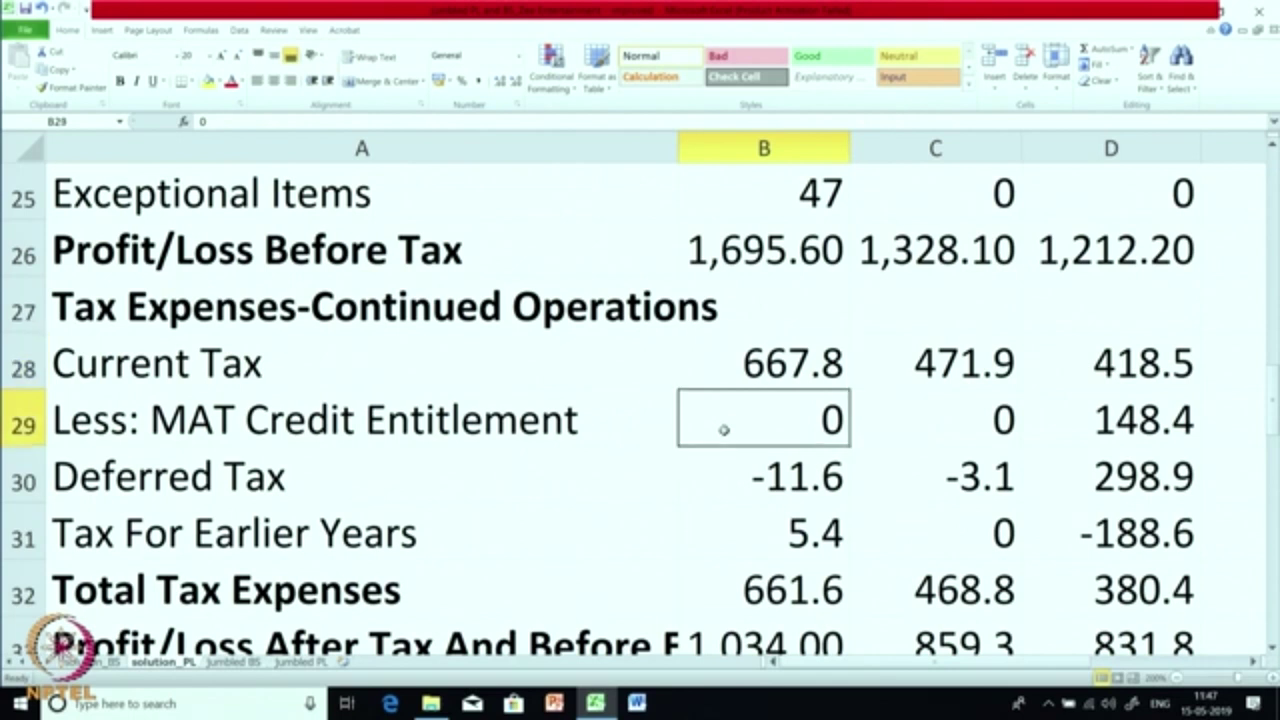
{"action": "left_click", "coordinate": [733, 495]}
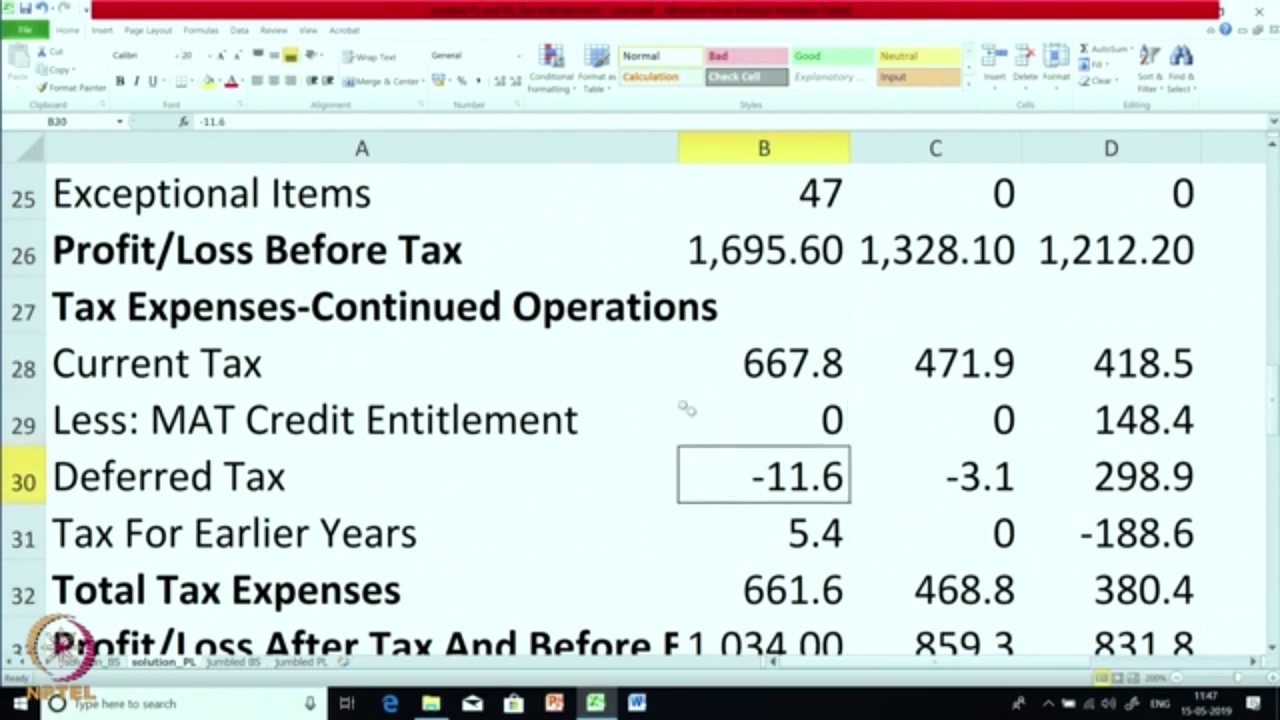
{"action": "left_click", "coordinate": [756, 534]}
{"action": "scroll", "coordinate": [709, 409], "scroll_direction": "down", "scroll_amount": 1}
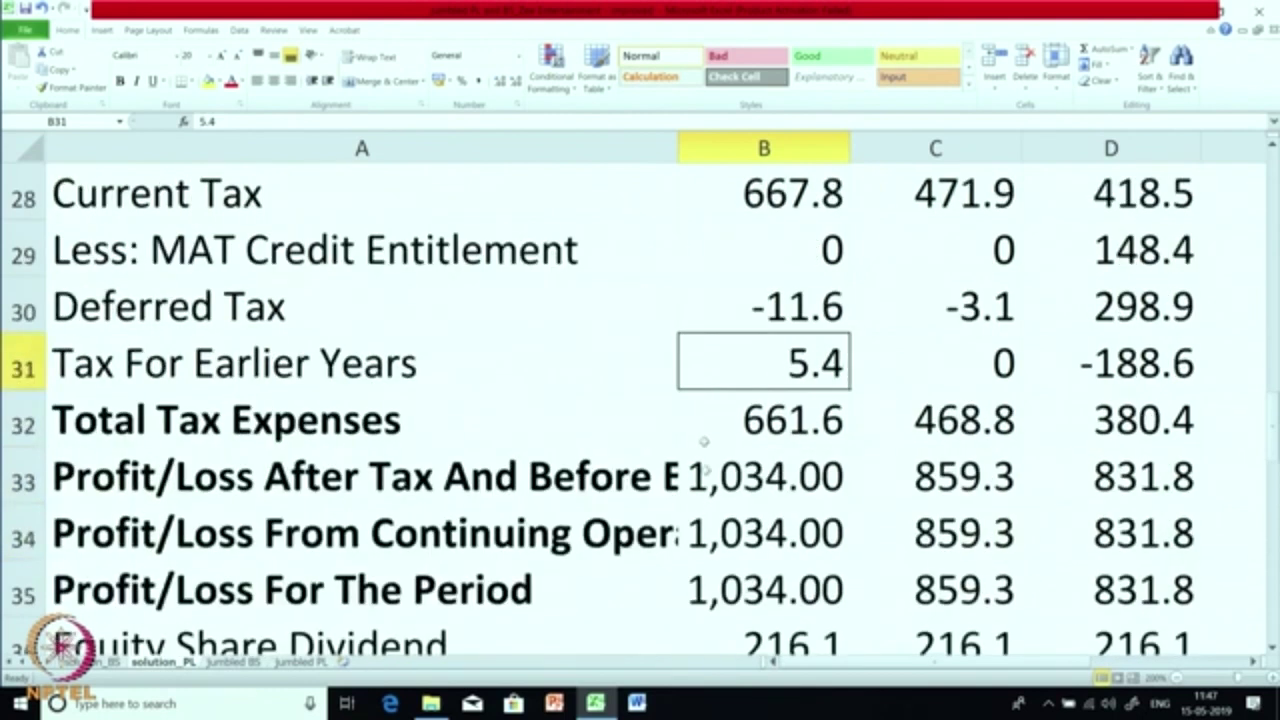
{"action": "left_click", "coordinate": [748, 432]}
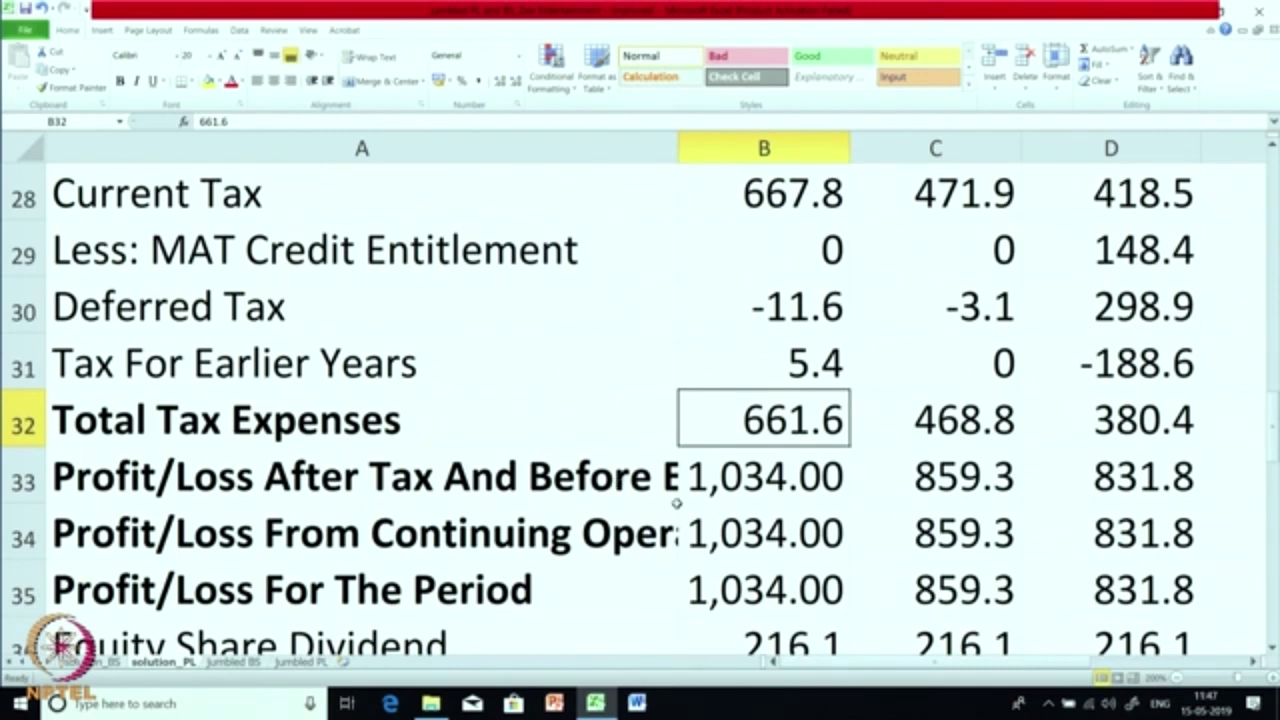
- Trace the Mar-17 profit from Profit/Loss Before Tax through the after-tax and continuing operations rows to Profit/Loss For The Period
{"action": "scroll", "coordinate": [676, 506], "scroll_direction": "up", "scroll_amount": 2}
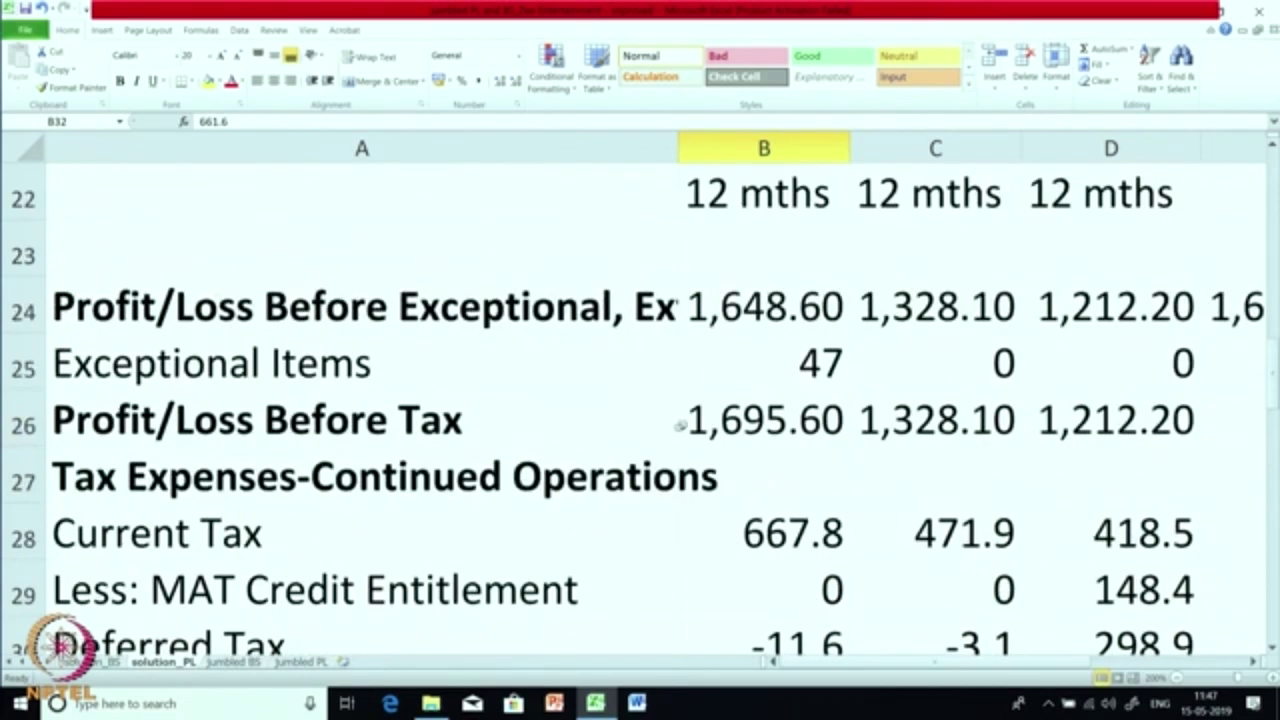
{"action": "left_click", "coordinate": [764, 428]}
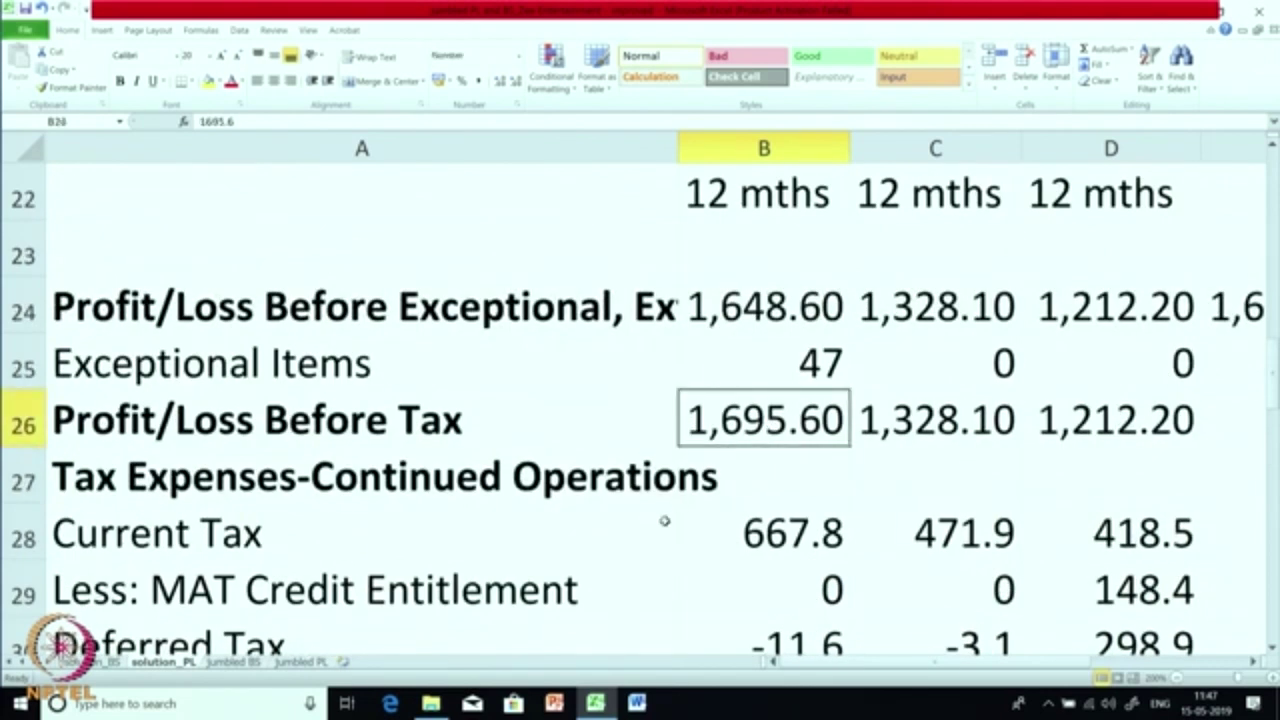
{"action": "scroll", "coordinate": [665, 520], "scroll_direction": "down", "scroll_amount": 1}
{"action": "scroll", "coordinate": [665, 520], "scroll_direction": "down", "scroll_amount": 2}
{"action": "scroll", "coordinate": [664, 521], "scroll_direction": "up", "scroll_amount": 1}
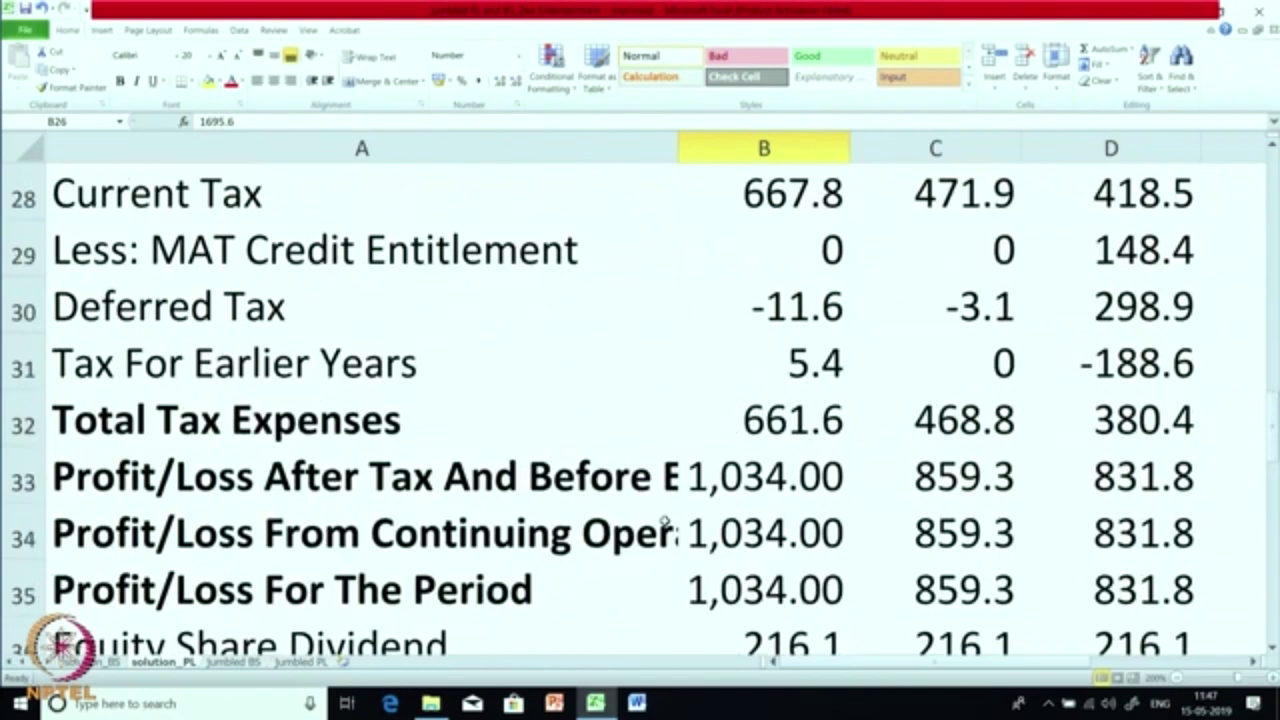
{"action": "left_click", "coordinate": [814, 486]}
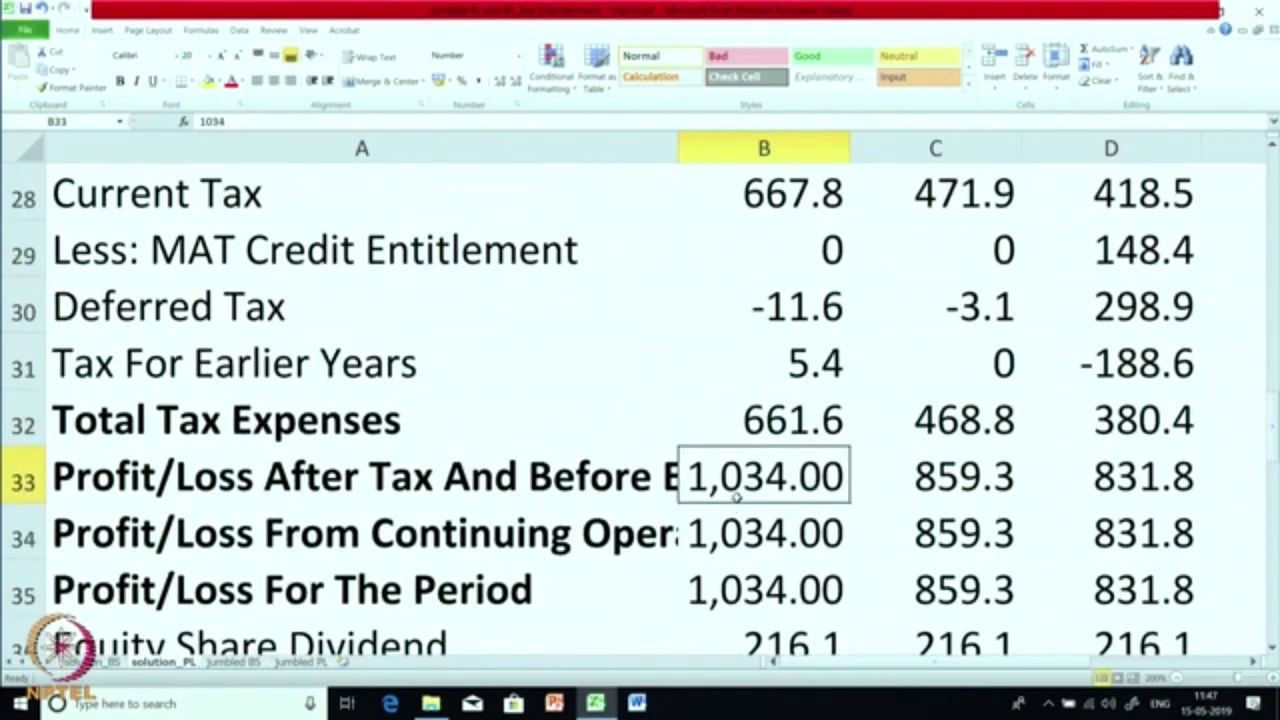
{"action": "left_click", "coordinate": [792, 552]}
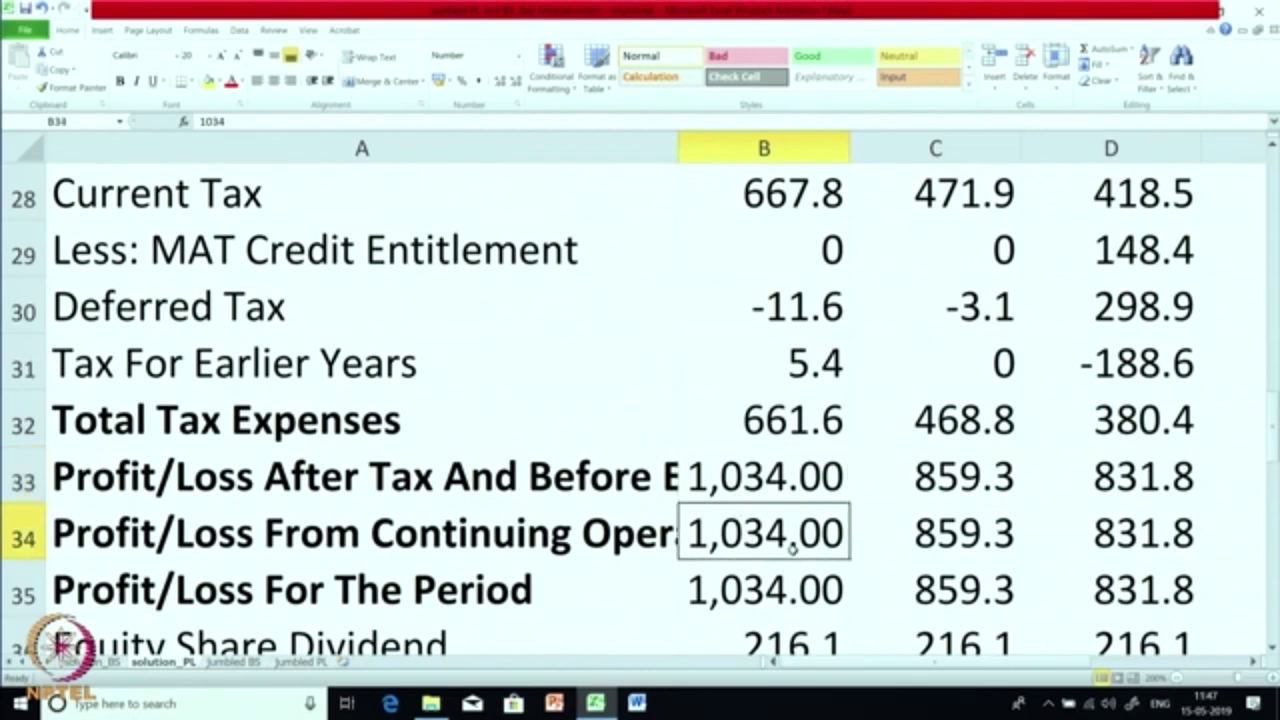
{"action": "scroll", "coordinate": [783, 556], "scroll_direction": "down", "scroll_amount": 1}
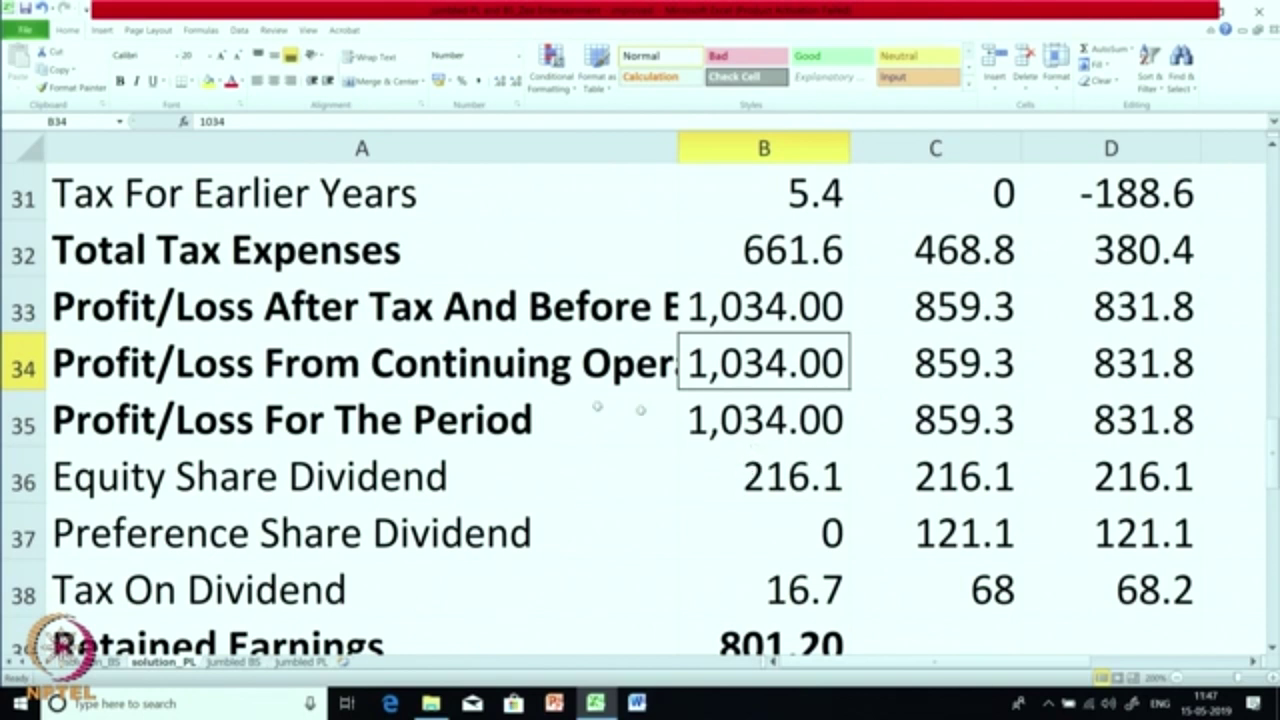
{"action": "left_click", "coordinate": [749, 428]}
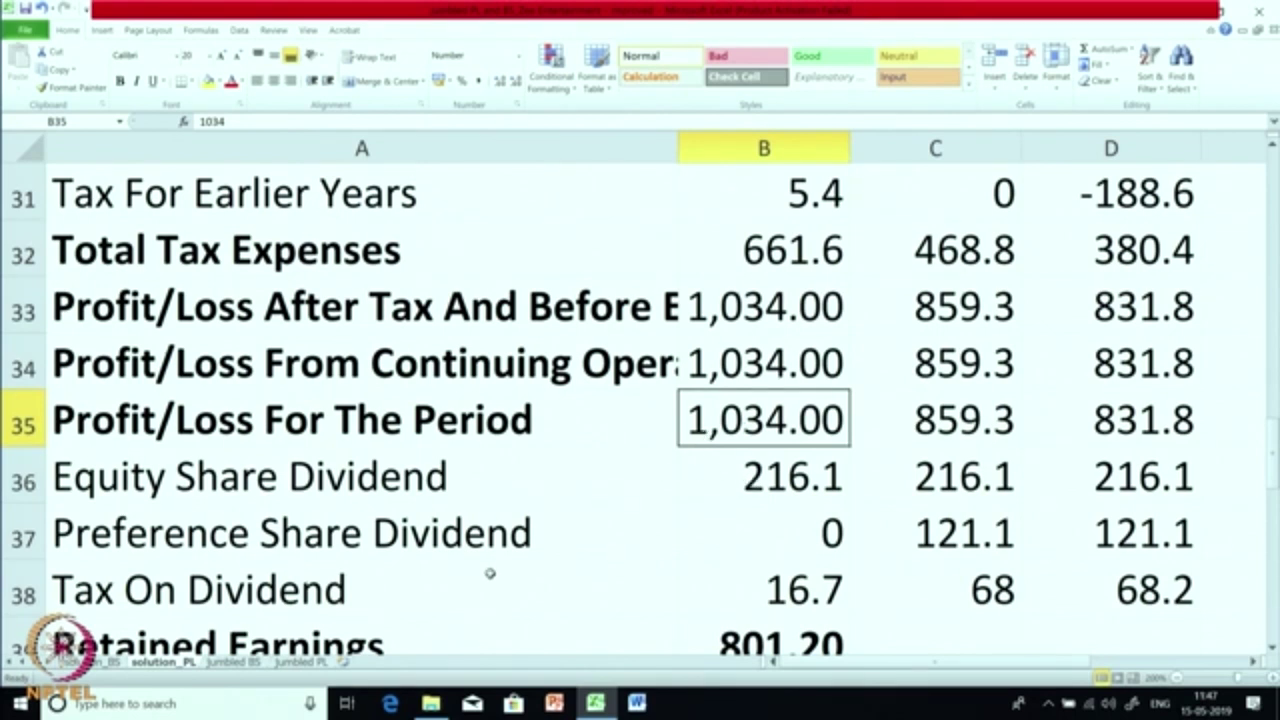
- Review the dividend and Tax On Dividend rows, comparing Equity Share Dividend and Preference Share Dividend across the years
{"action": "left_click", "coordinate": [481, 502]}
{"action": "left_click", "coordinate": [481, 517]}
{"action": "left_click", "coordinate": [437, 602]}
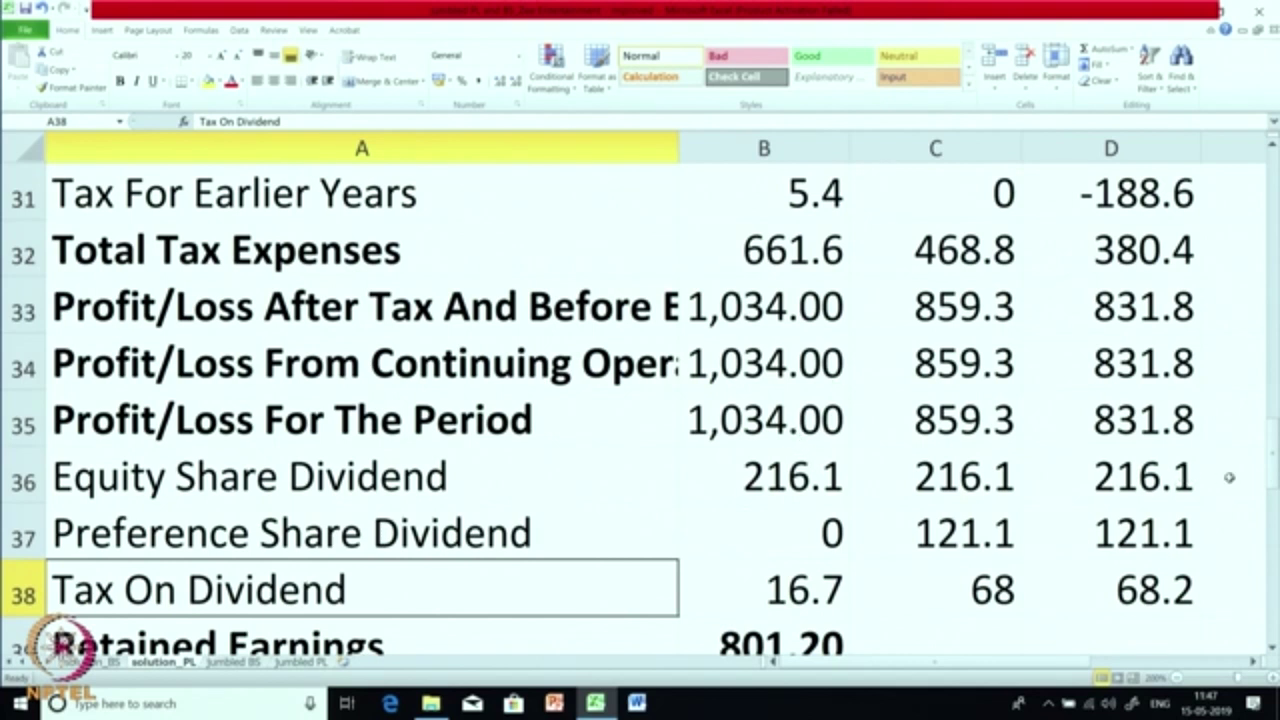
{"action": "left_click_drag", "start_coordinate": [1180, 480], "coordinate": [878, 480]}
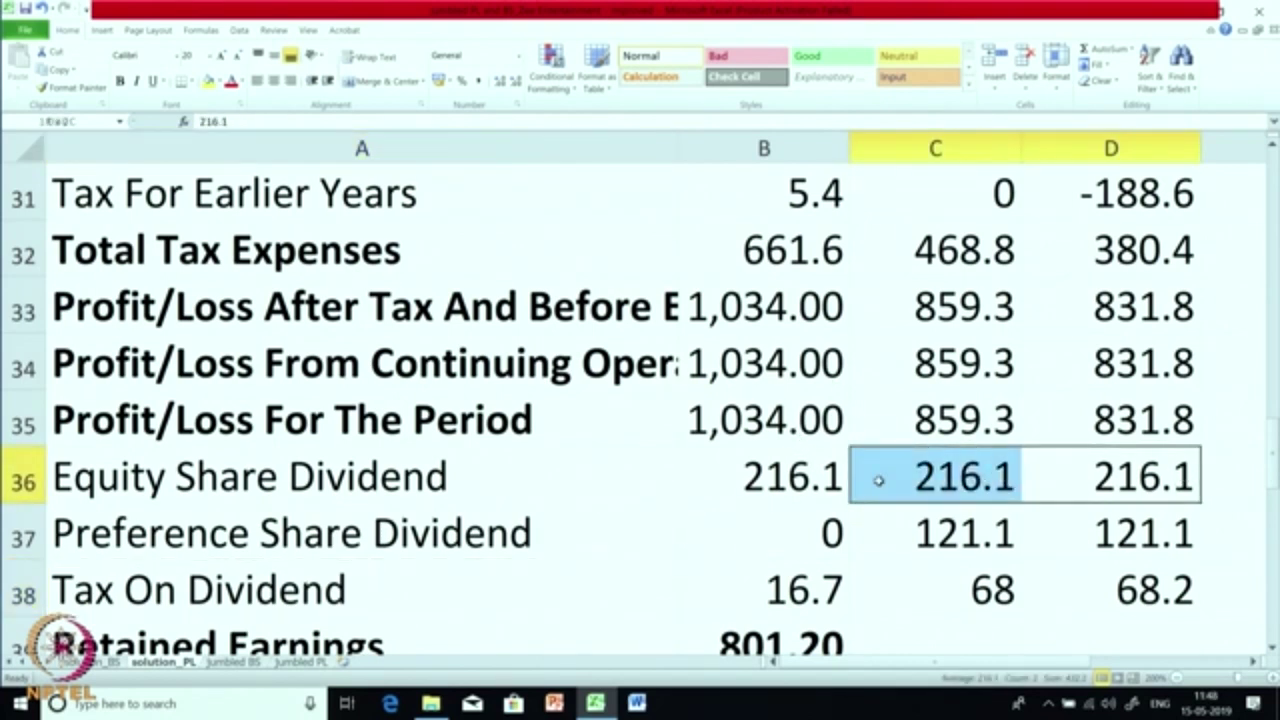
{"action": "left_click", "coordinate": [1117, 533]}
{"action": "left_click", "coordinate": [952, 538]}
{"action": "left_click", "coordinate": [790, 531]}
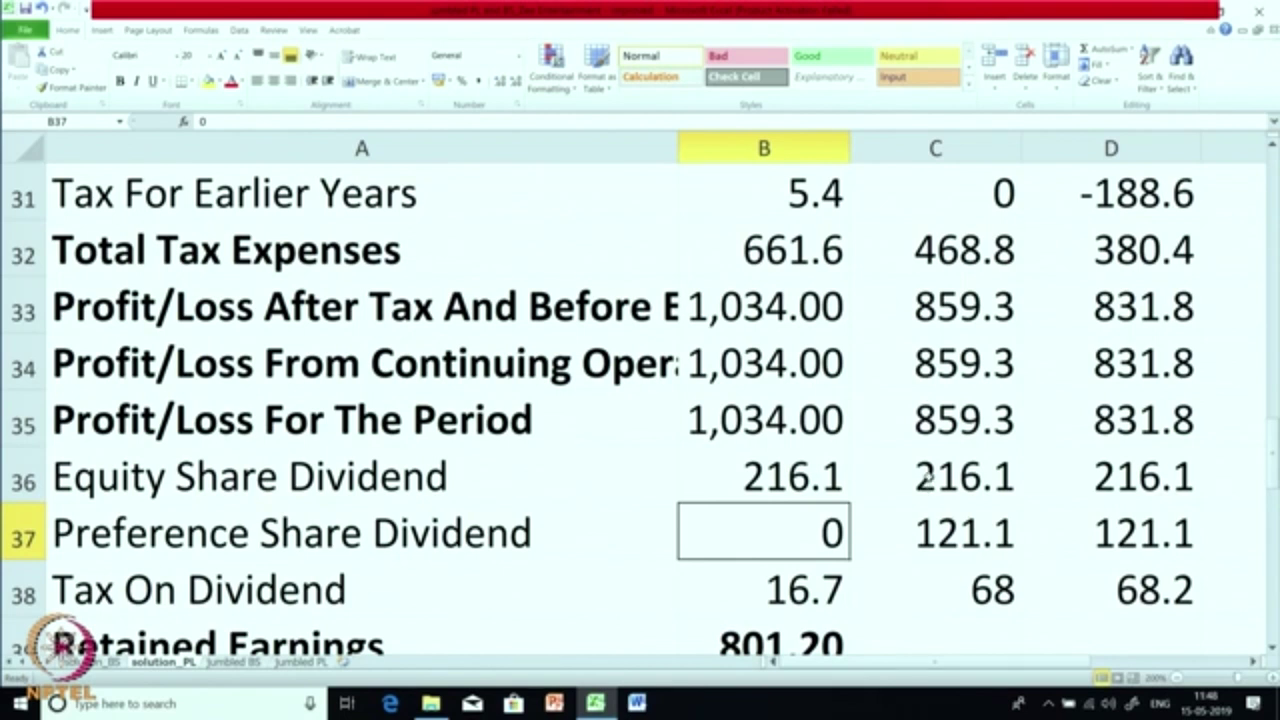
- Inspect the formula behind the Mar-17 Retained Earnings below the dividend rows
{"action": "scroll", "coordinate": [928, 478], "scroll_direction": "down", "scroll_amount": 1}
{"action": "scroll", "coordinate": [928, 478], "scroll_direction": "up", "scroll_amount": 1}
{"action": "scroll", "coordinate": [928, 478], "scroll_direction": "down", "scroll_amount": 1}
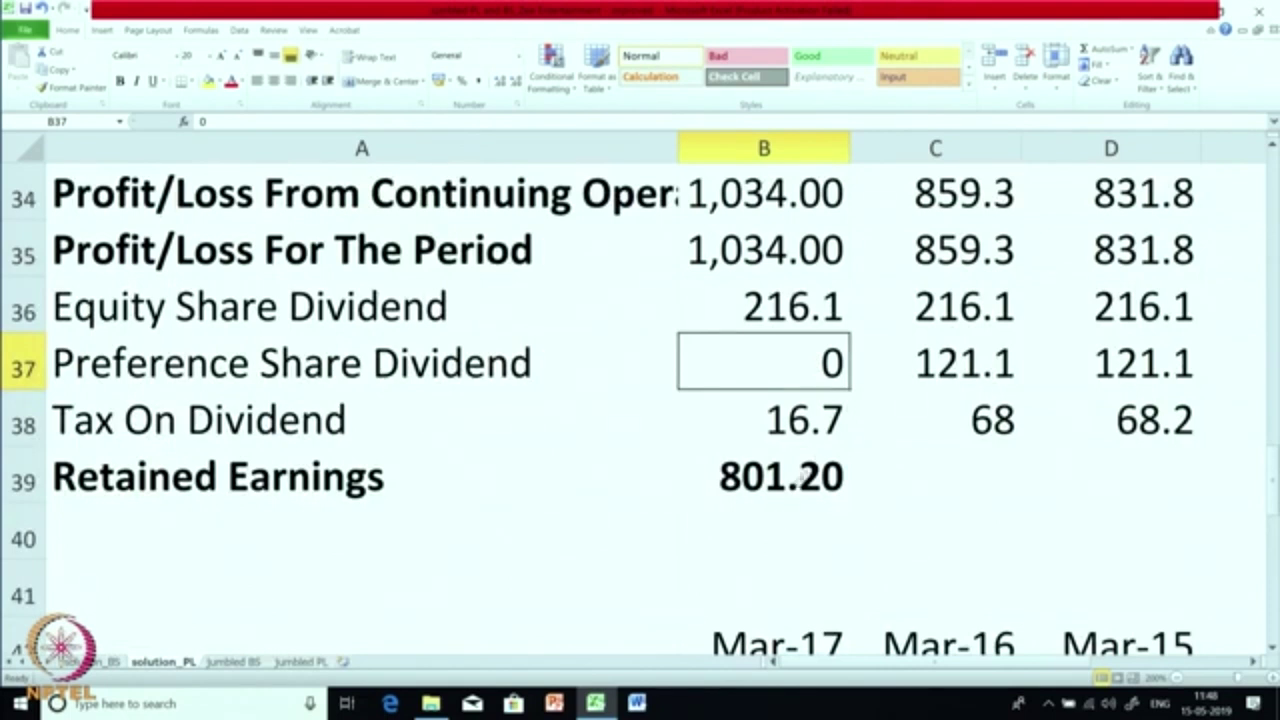
{"action": "left_click", "coordinate": [804, 479]}
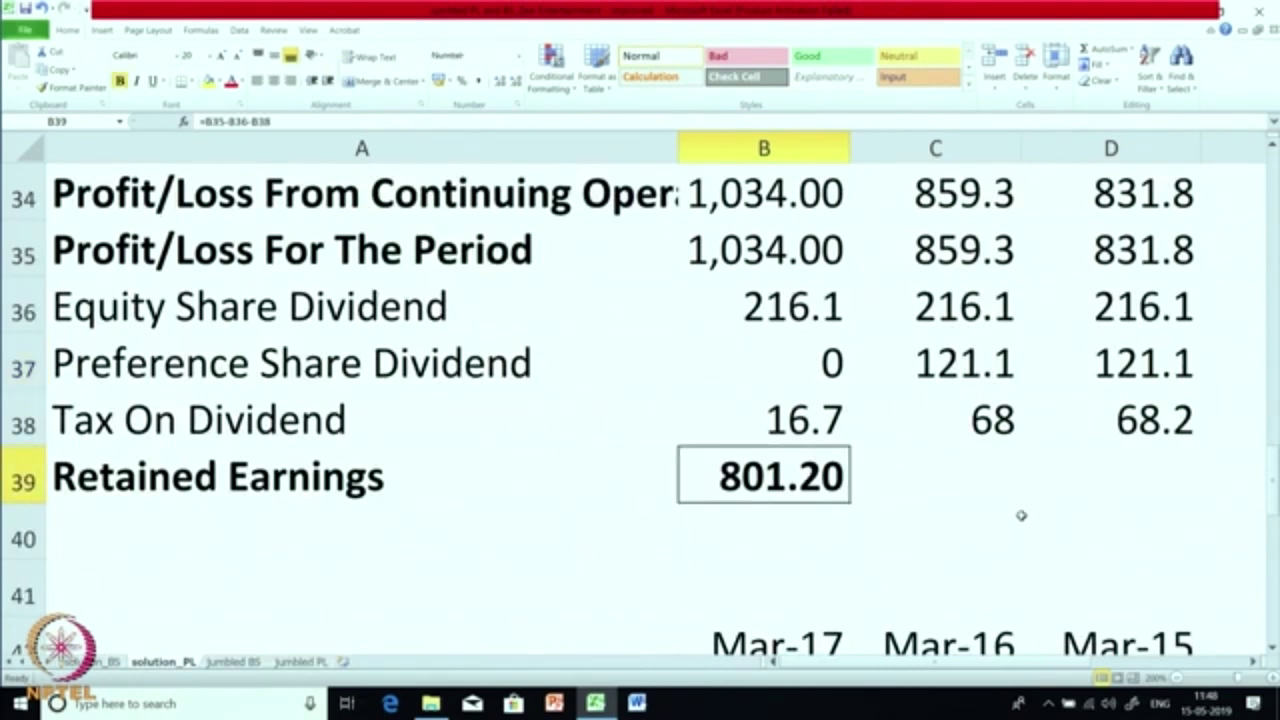
- Check the Mar-17 Basic EPS and Diluted EPS under EARNINGS PER SHARE in the additional information
{"action": "scroll", "coordinate": [1011, 501], "scroll_direction": "down", "scroll_amount": 3}
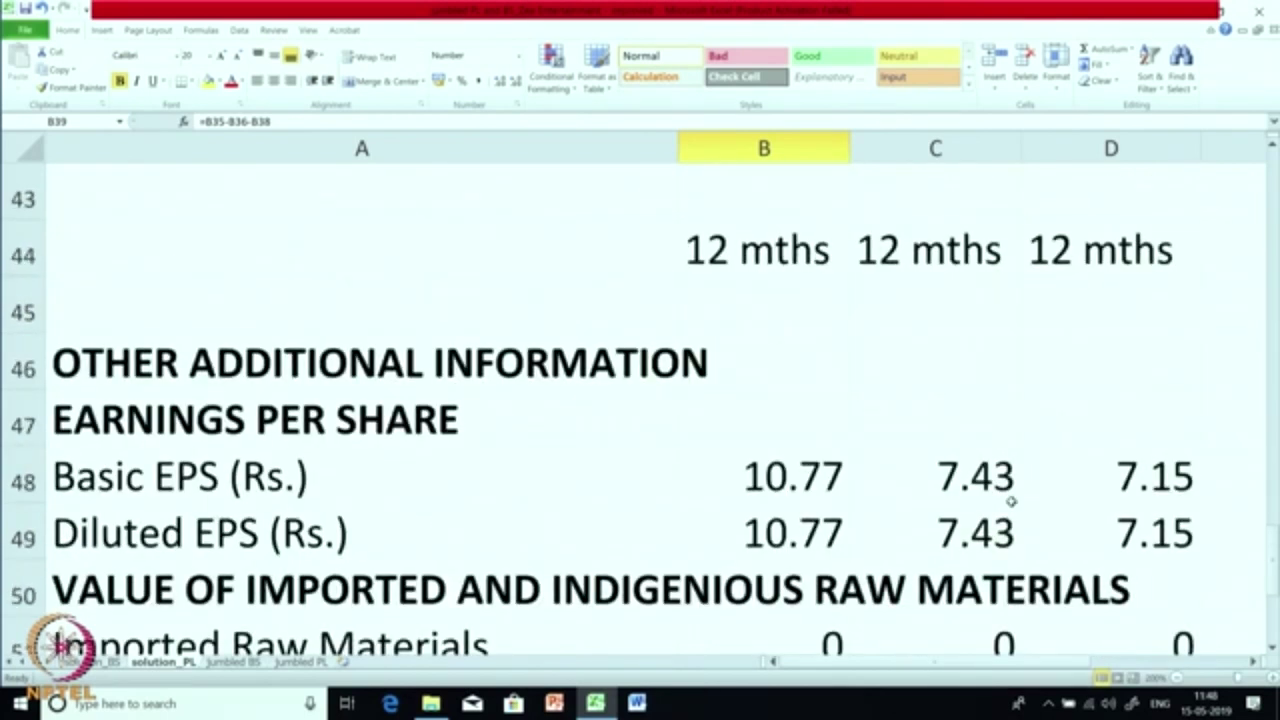
{"action": "scroll", "coordinate": [1011, 501], "scroll_direction": "up", "scroll_amount": 1}
{"action": "scroll", "coordinate": [1012, 501], "scroll_direction": "down", "scroll_amount": 2}
{"action": "left_click", "coordinate": [820, 494]}
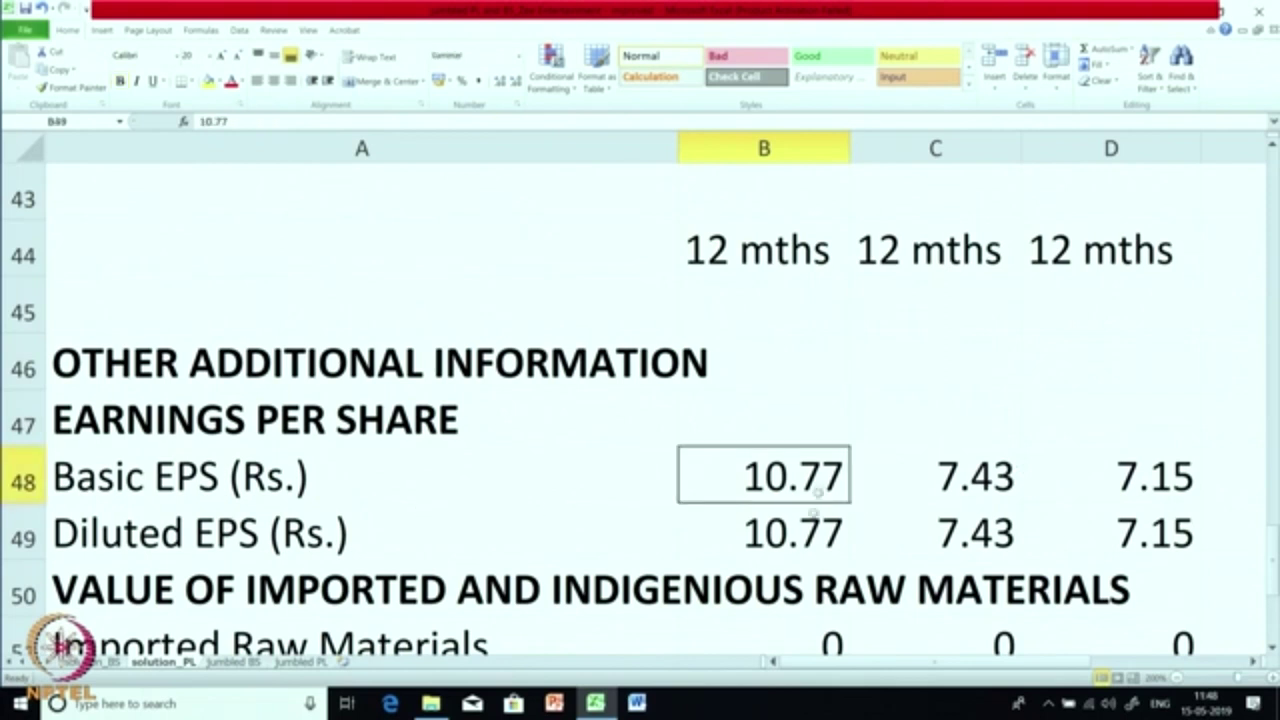
{"action": "left_click", "coordinate": [805, 537]}
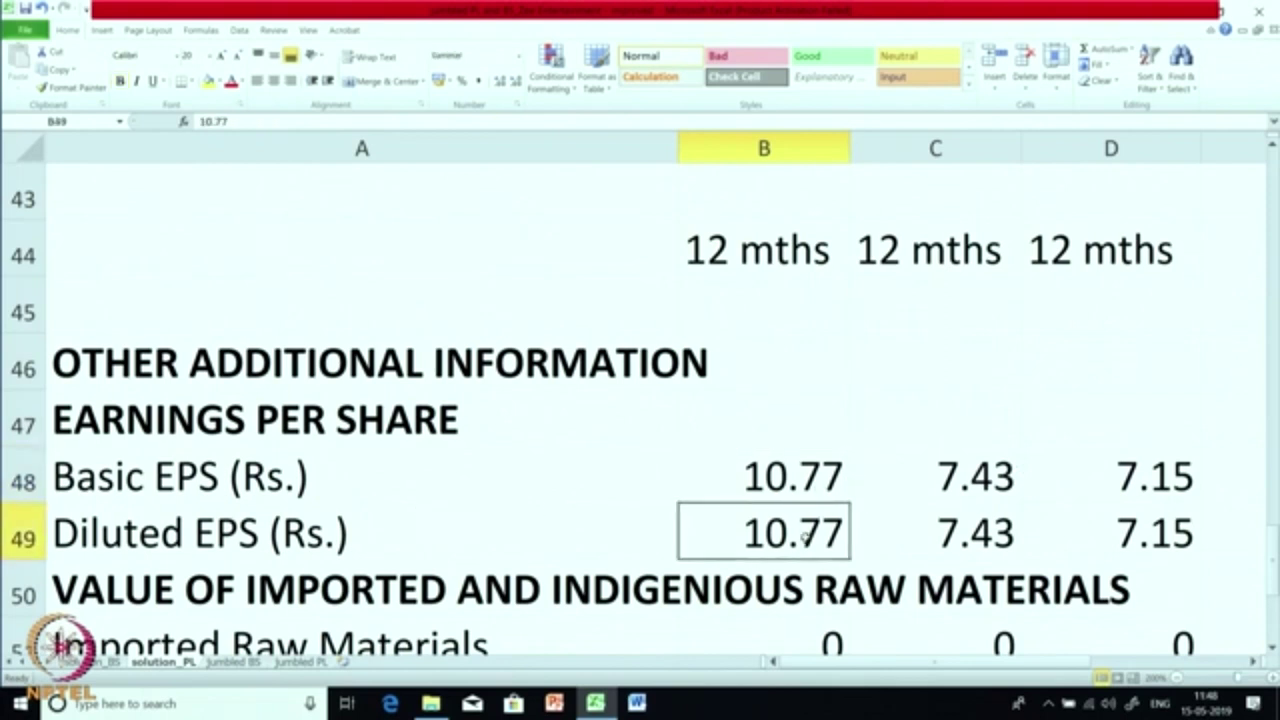